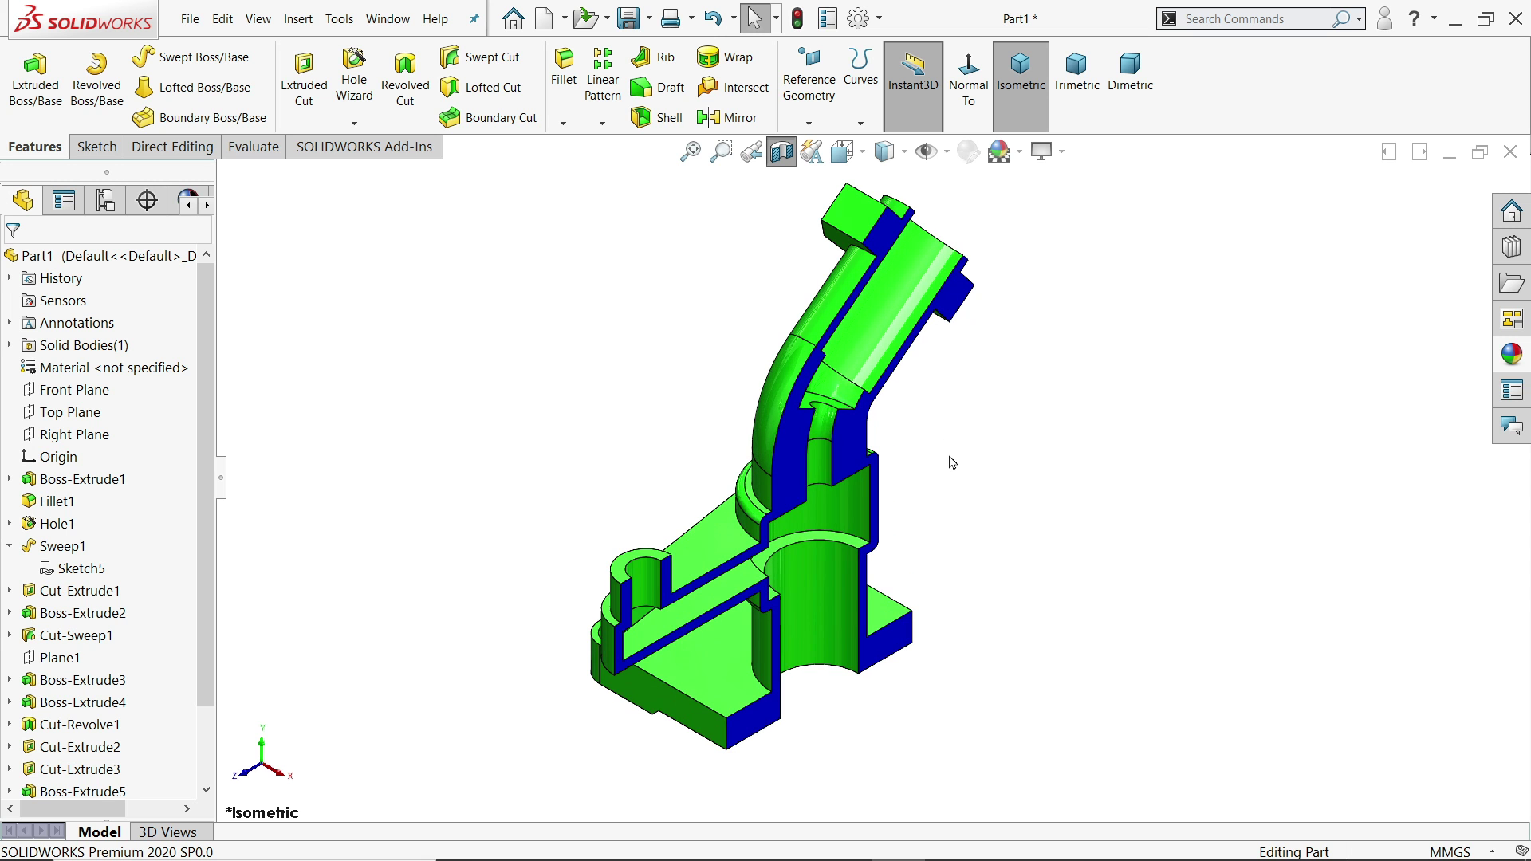
# - Turn off Section View to show the whole fitting, then switch to the 121.1.PNG drawing
pyautogui.moveTo(949, 508)
pyautogui.mouseDown(button='middle')
pyautogui.moveTo(898, 434)
pyautogui.moveTo(845, 447)
pyautogui.moveTo(978, 479)
pyautogui.moveTo(977, 502)
pyautogui.moveTo(957, 494)
pyautogui.mouseUp(button='middle')
pyautogui.click(783, 154)
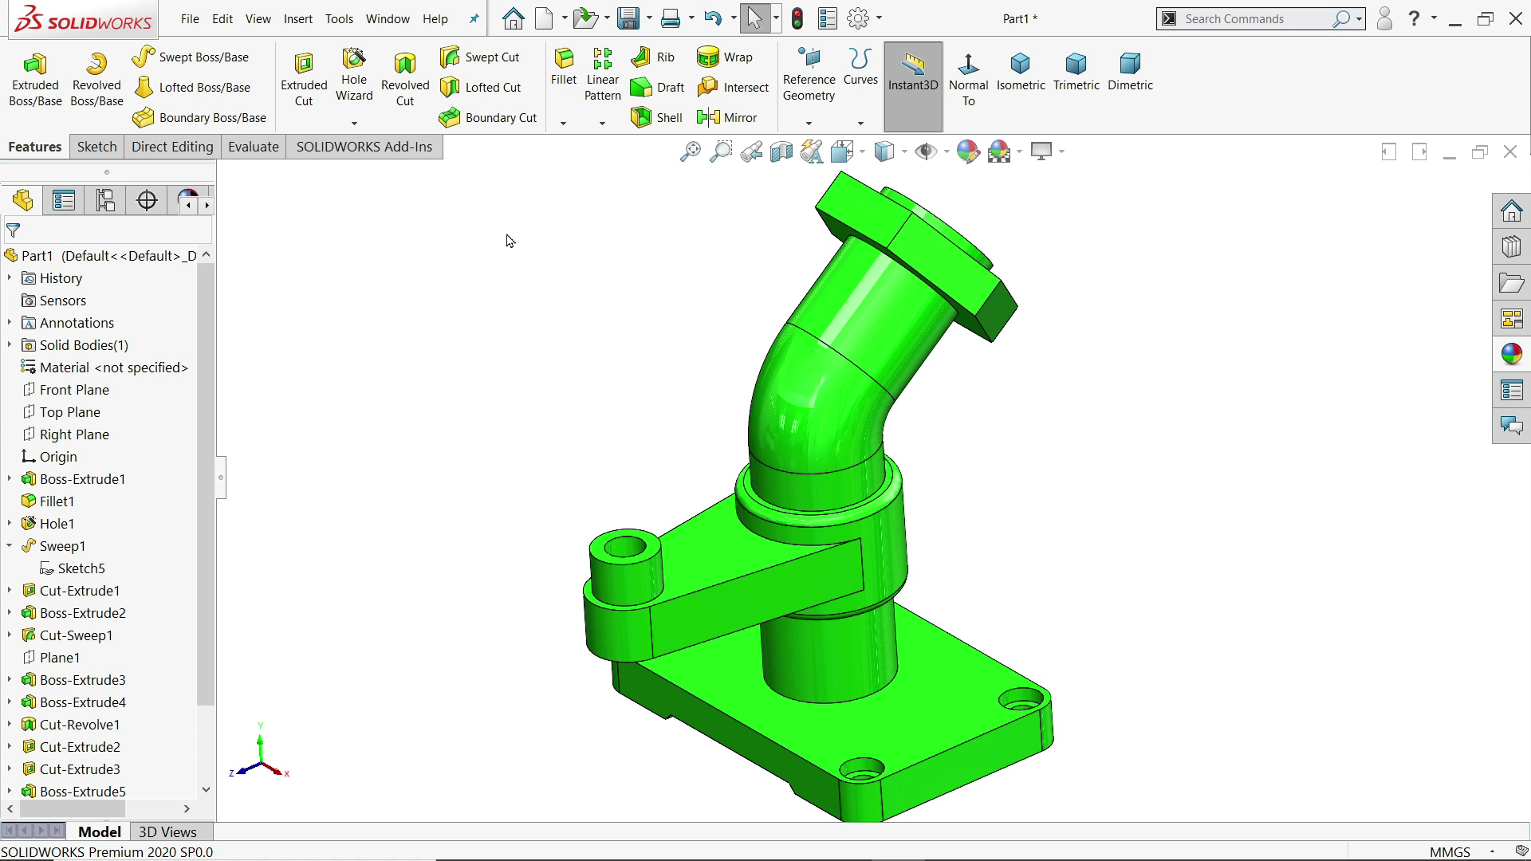
pyautogui.moveTo(526, 256); pyautogui.dragTo(535, 229, button='middle')
pyautogui.hotkey('alt', 'Tab')
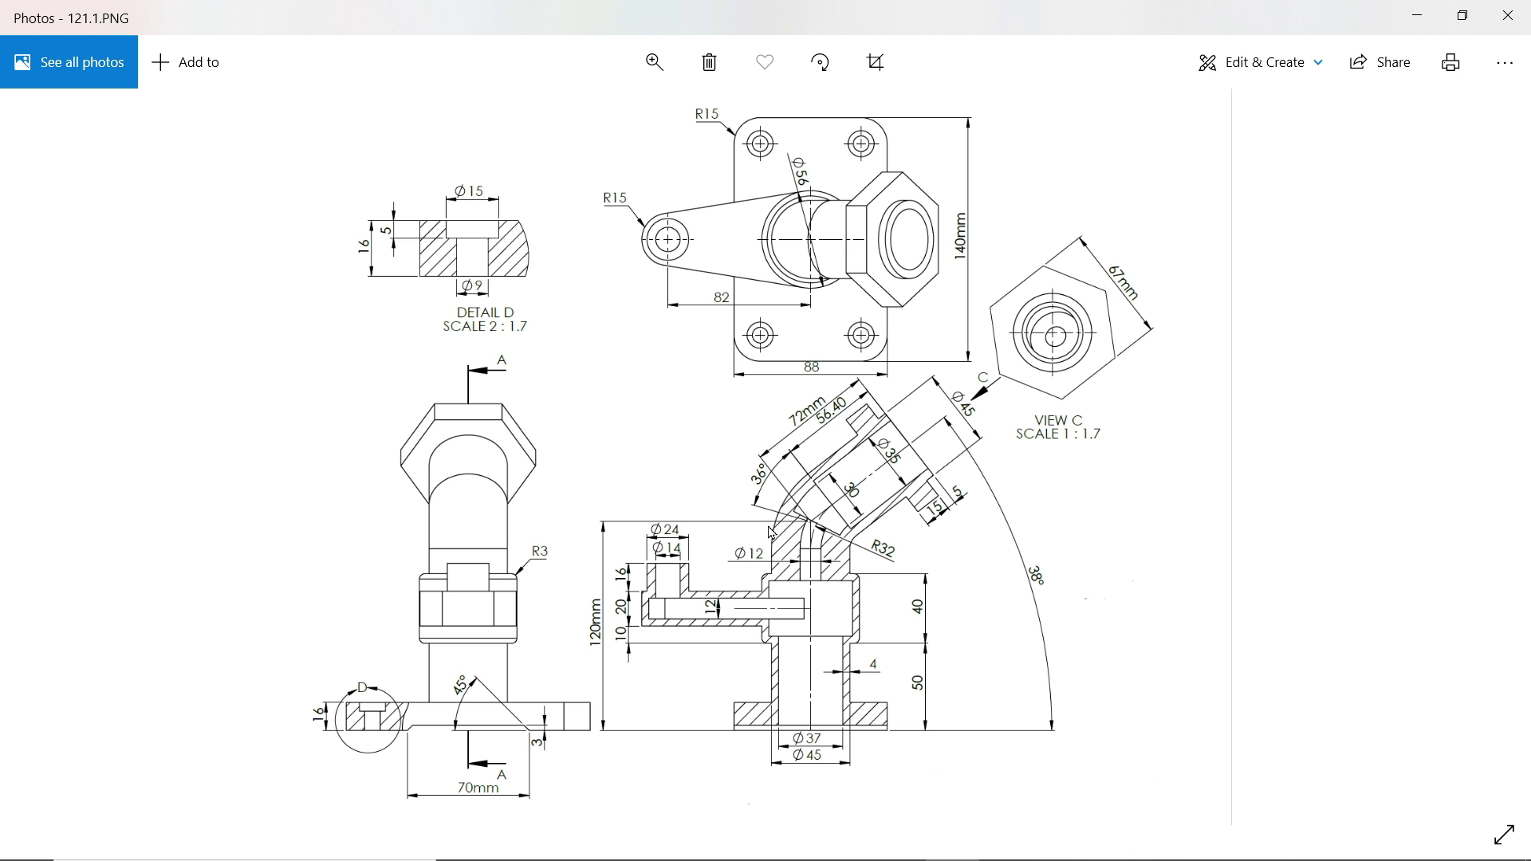
# - Zoom and pan through the 121.1.PNG drawing to read its dimensions, then minimize Photos
pyautogui.scroll(1, 770, 533)
pyautogui.scroll(1, 771, 533)
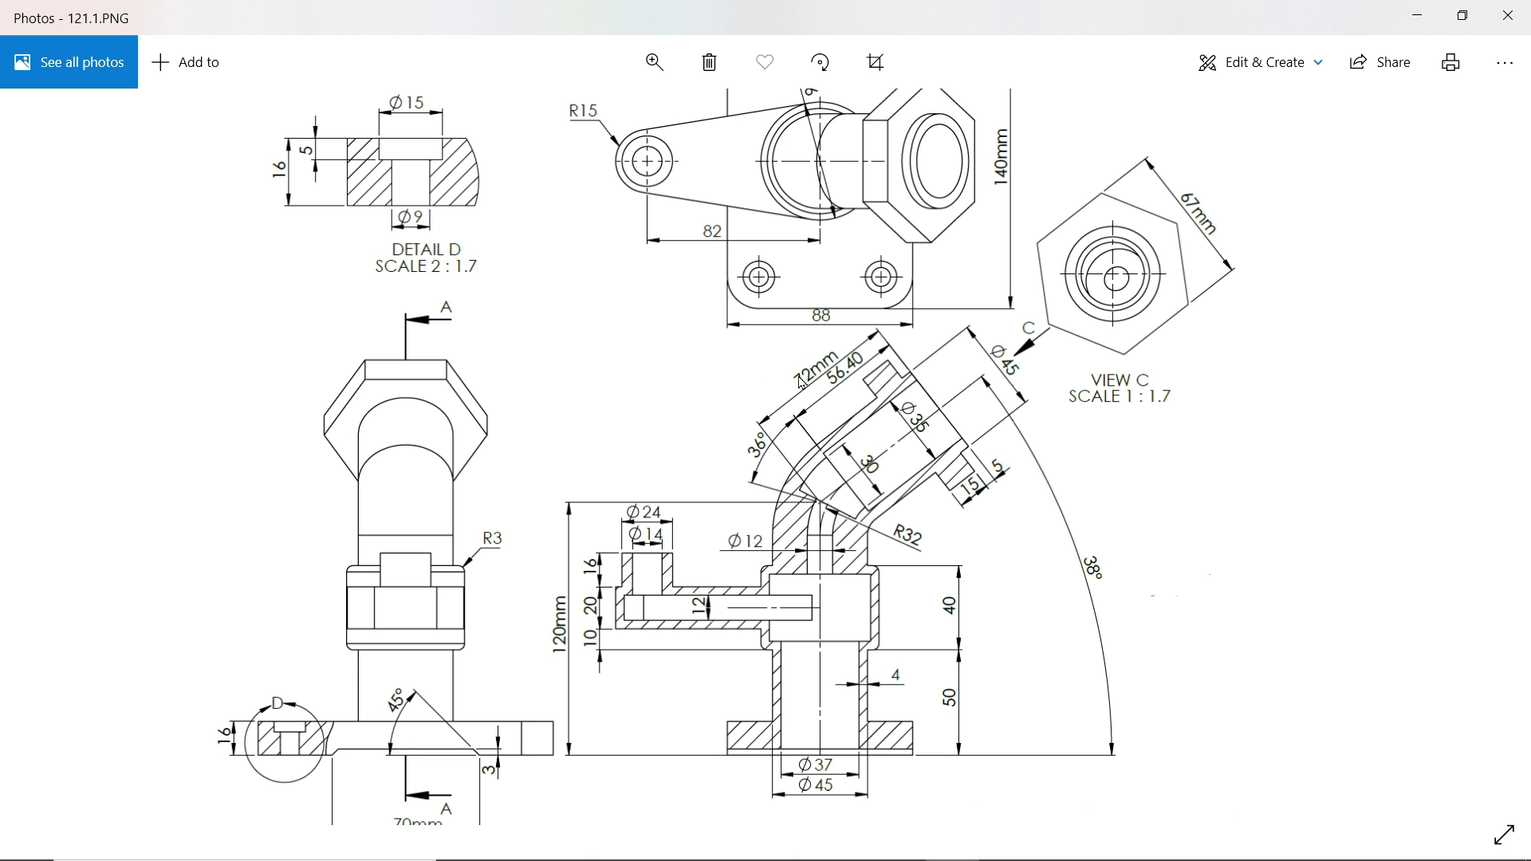
pyautogui.scroll(3, 805, 306)
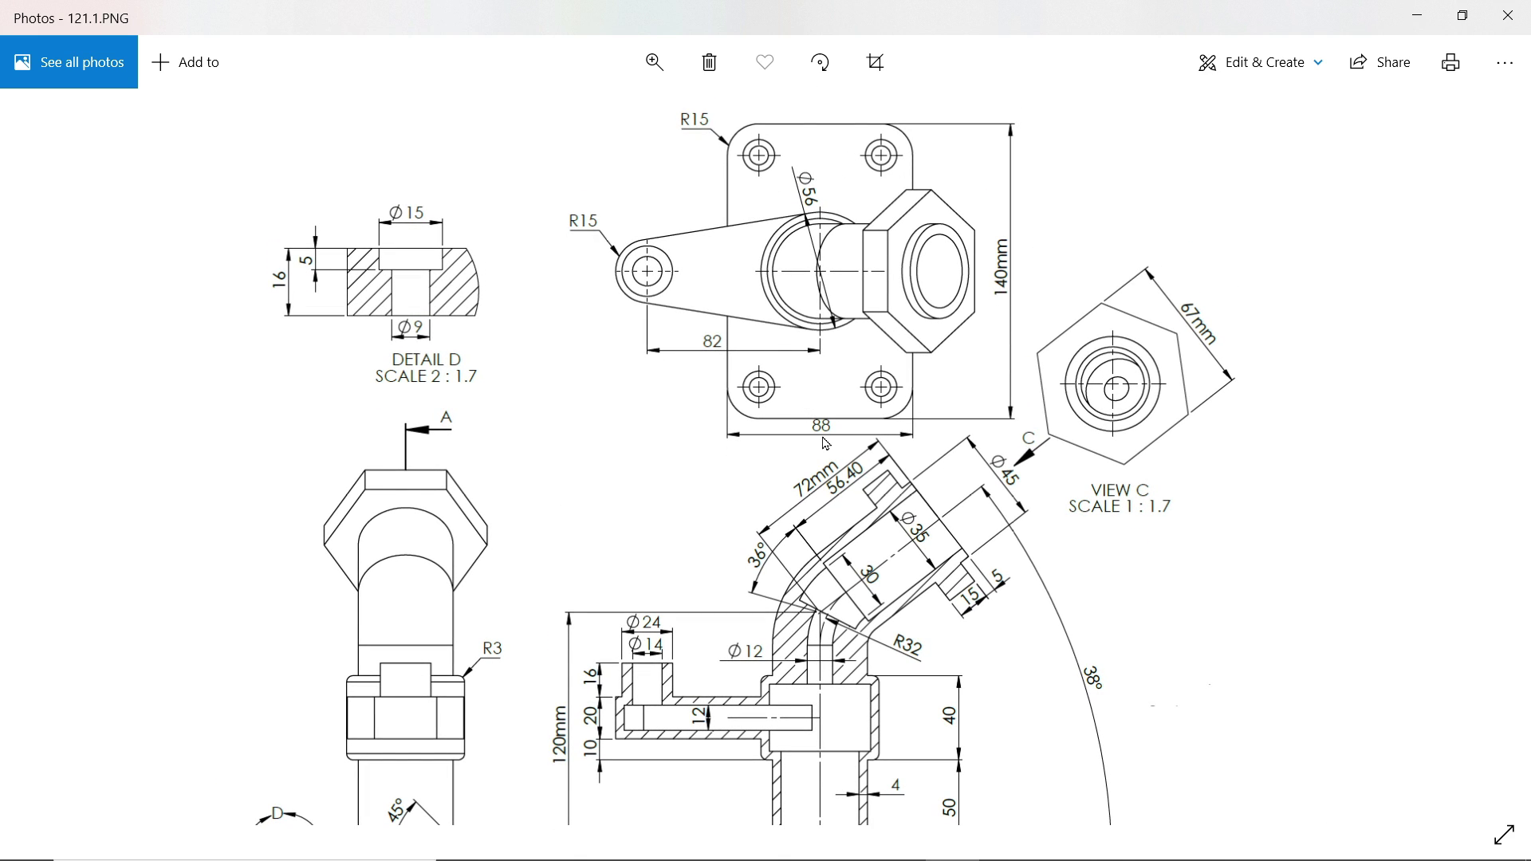
pyautogui.scroll(-4, 542, 478)
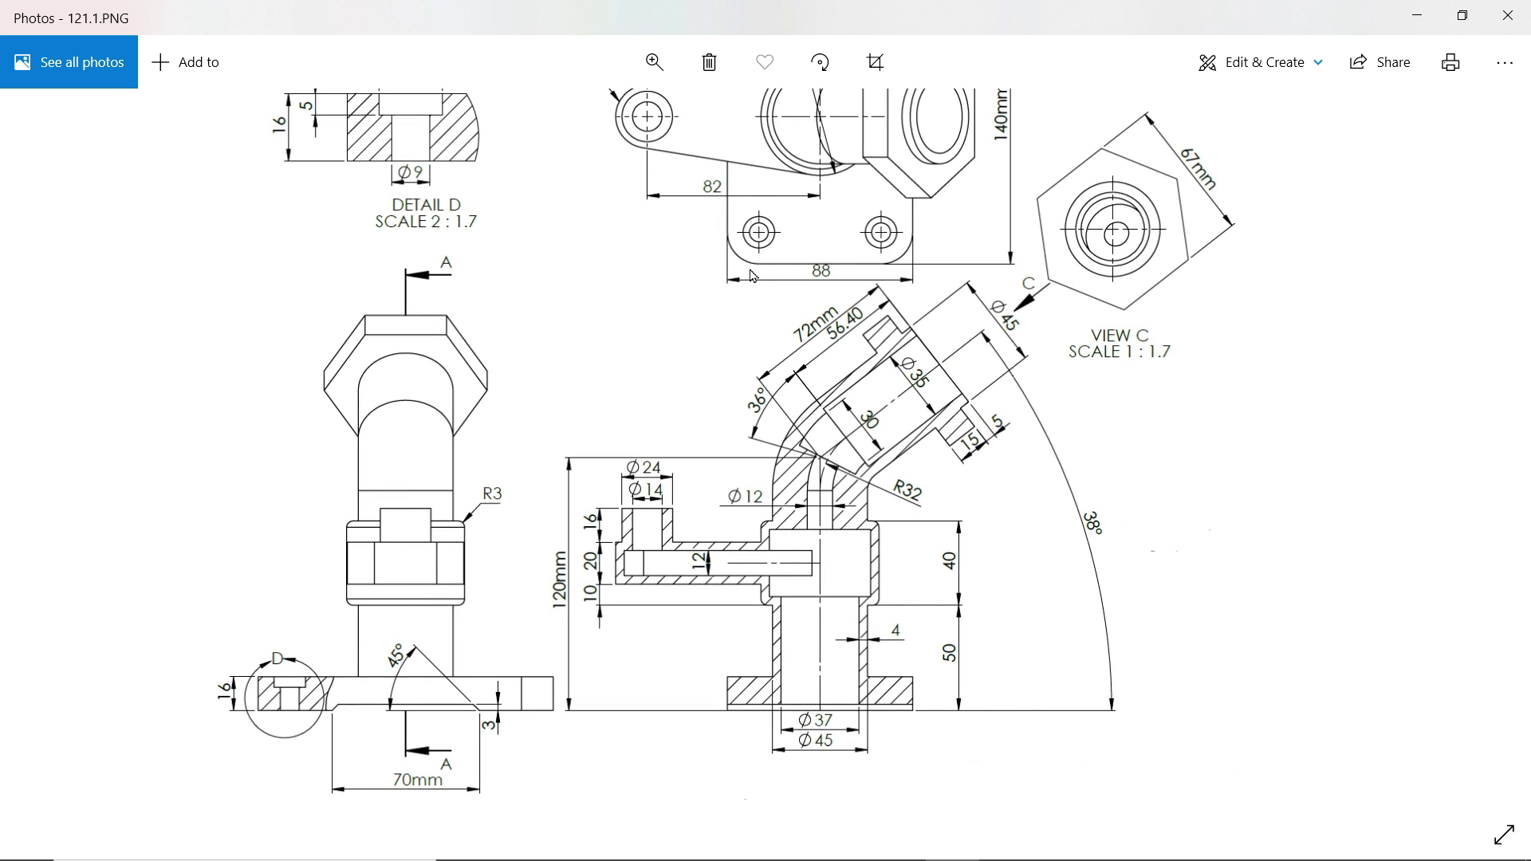
pyautogui.scroll(4, 752, 277)
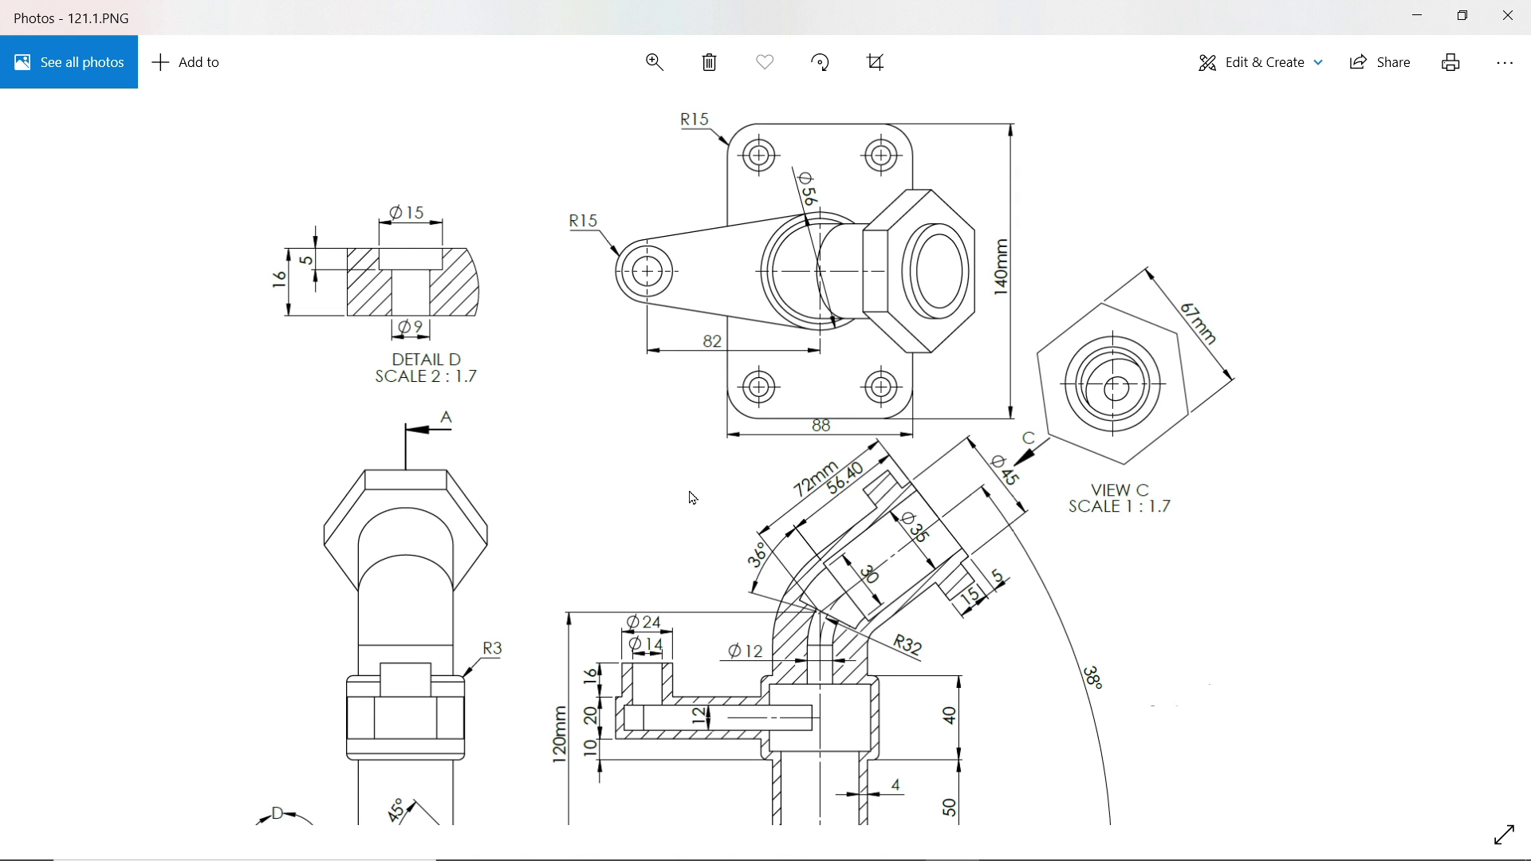
pyautogui.scroll(-3, 692, 497)
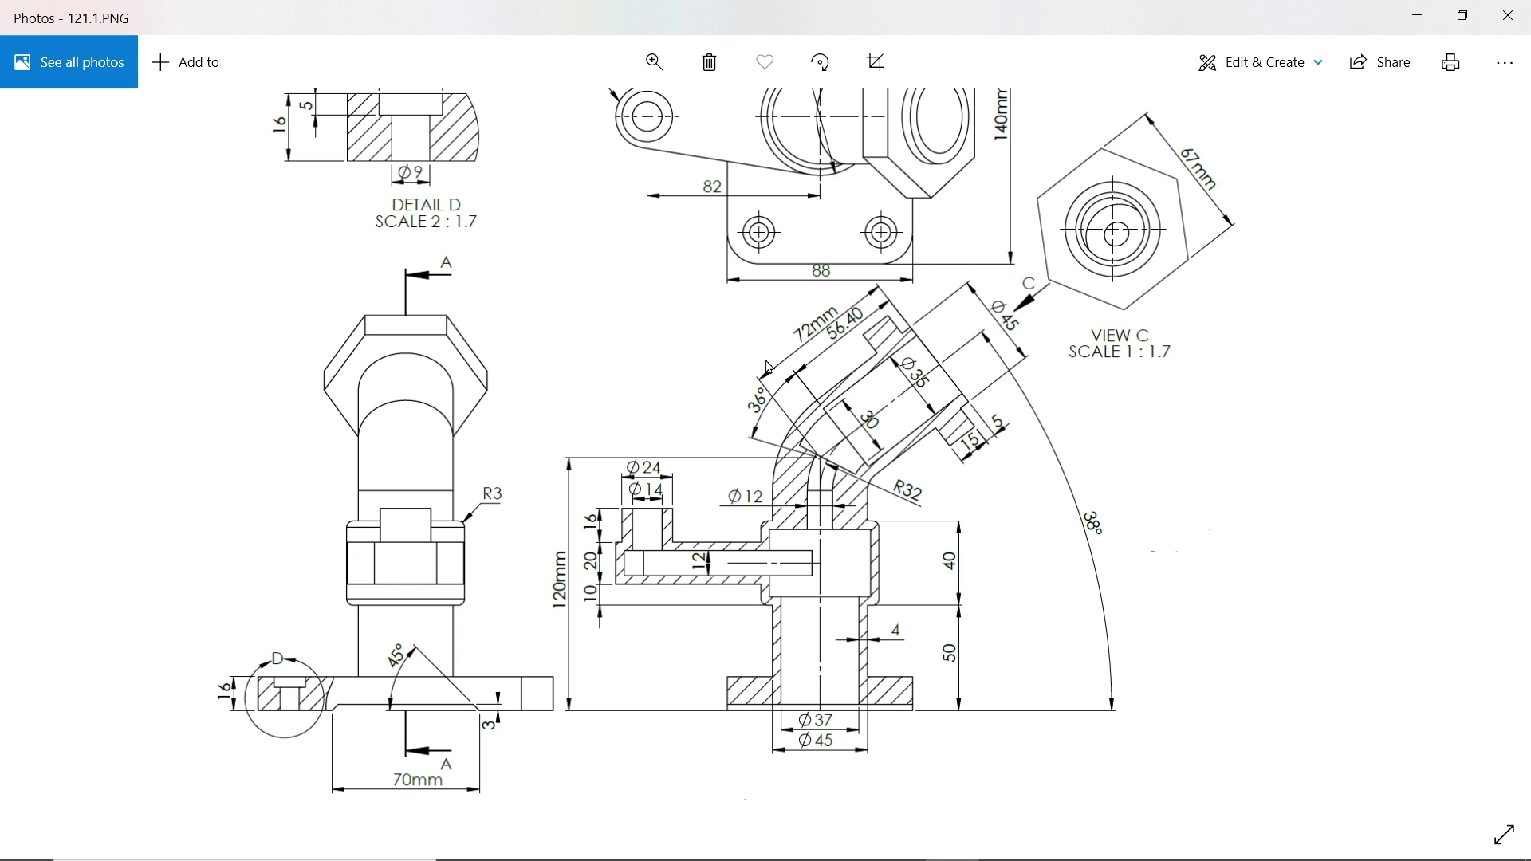
pyautogui.scroll(2, 1086, 313)
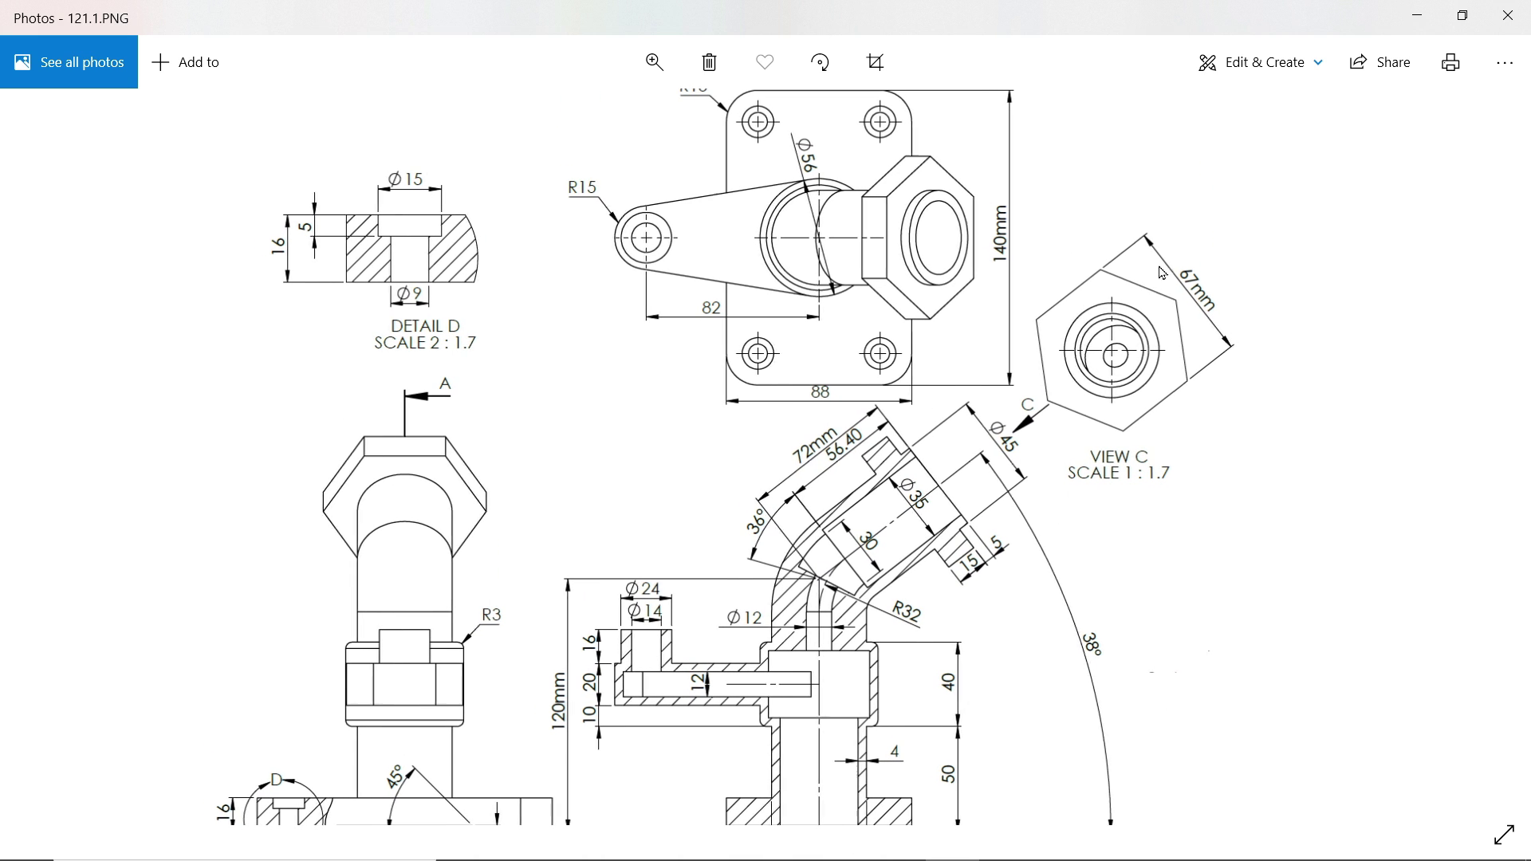
pyautogui.click(1416, 16)
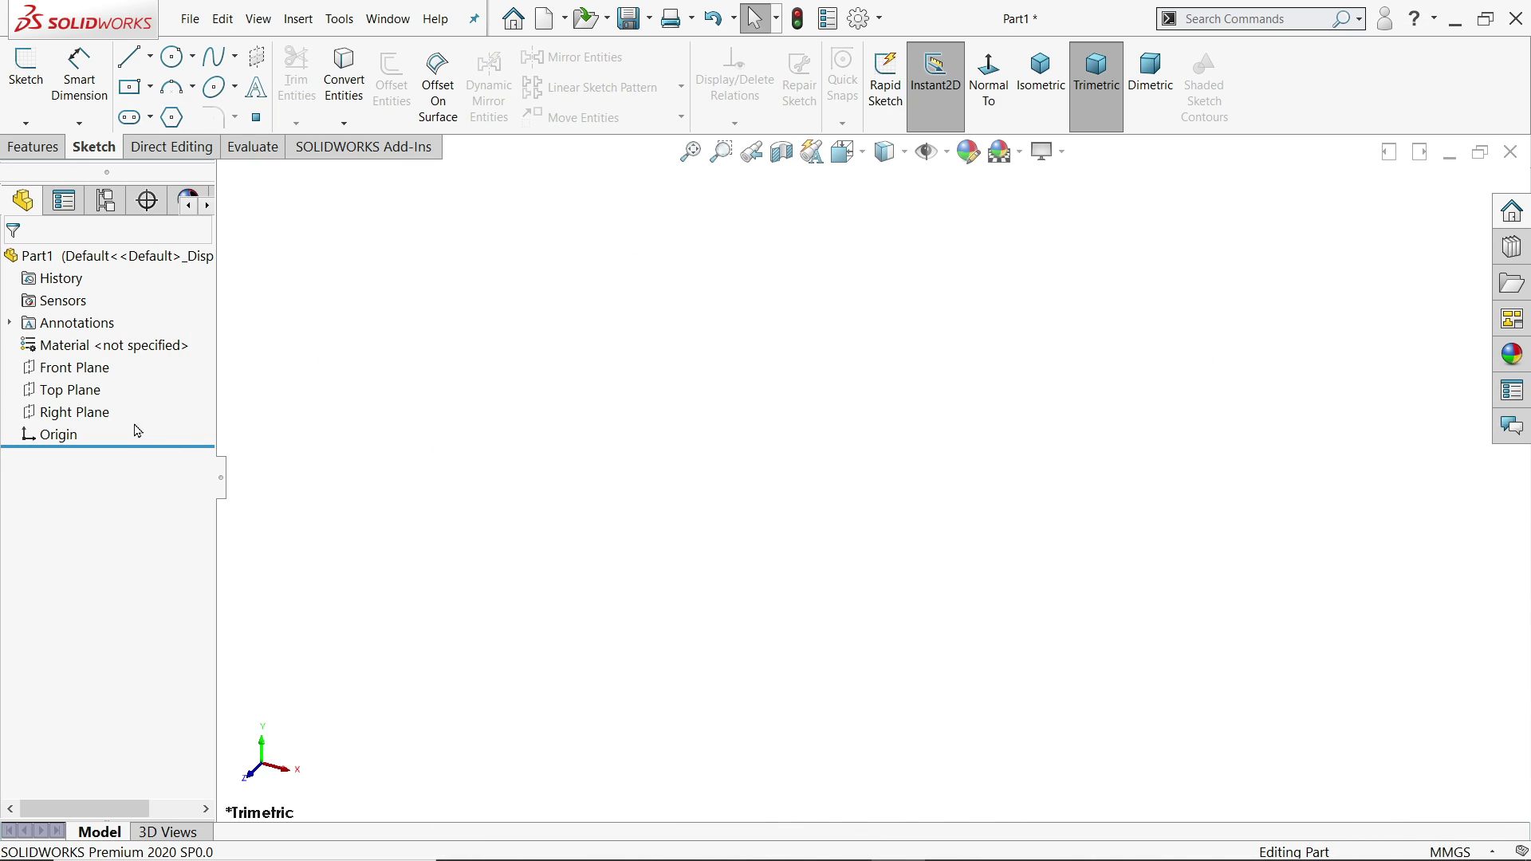
# - Sketch an 88 × 140 mm center rectangle at the origin on the Top Plane
pyautogui.click(87, 395)
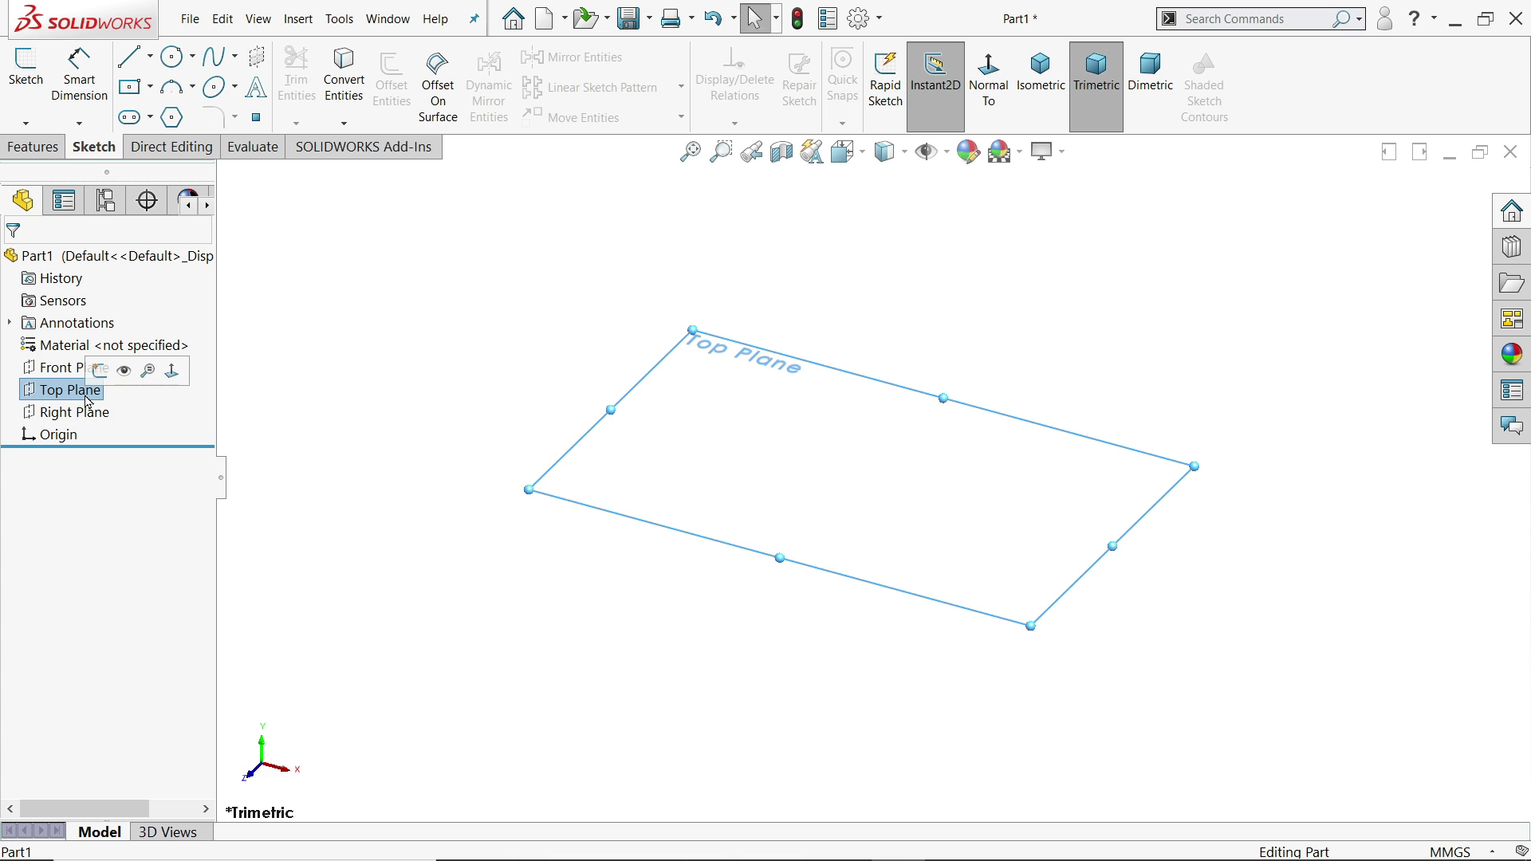
pyautogui.click(94, 372)
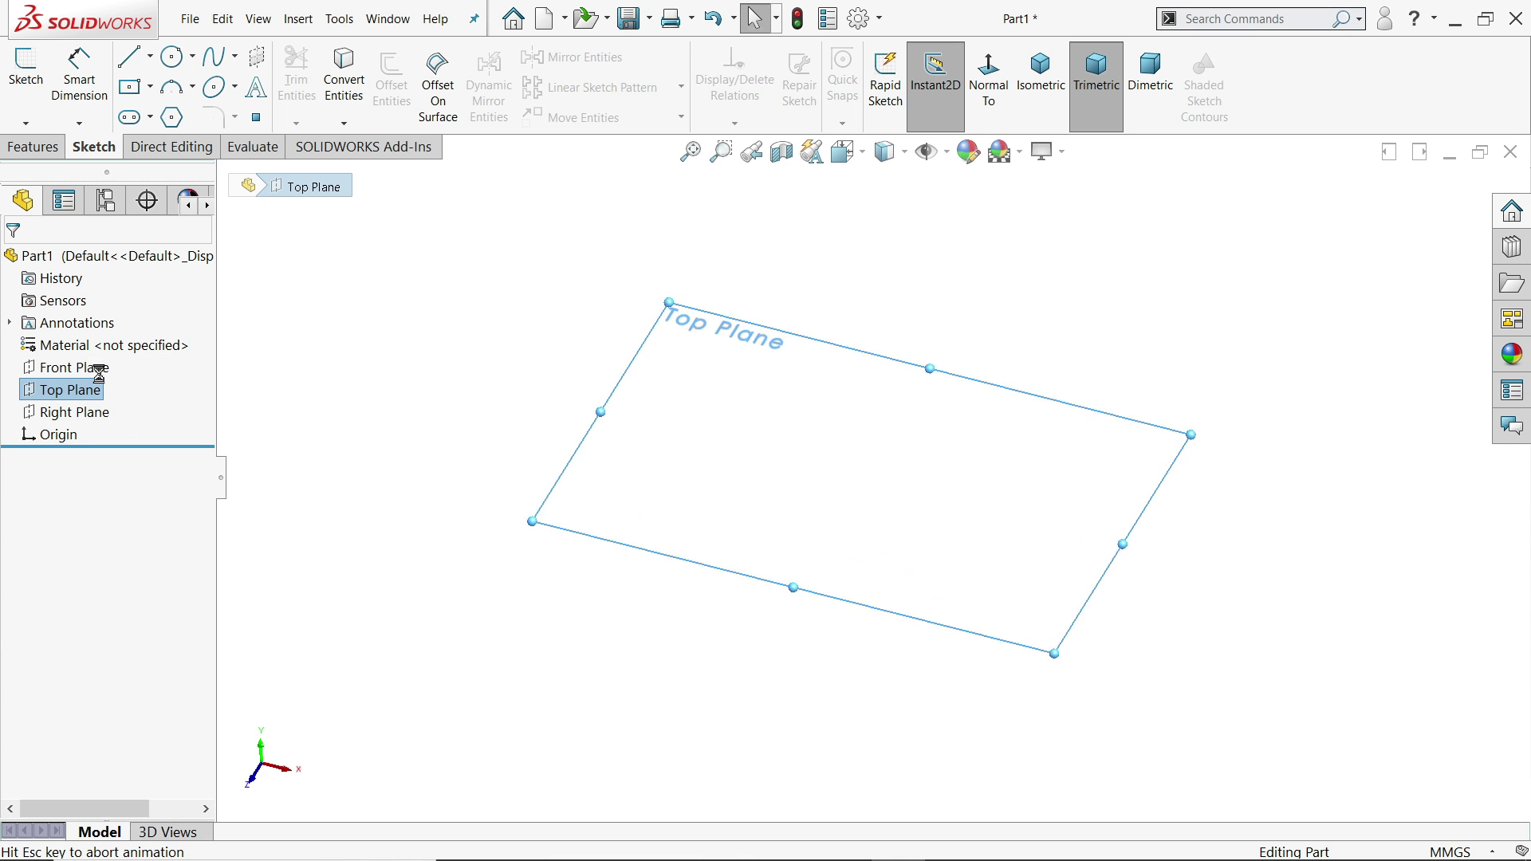
pyautogui.click(150, 86)
pyautogui.click(183, 135)
pyautogui.click(873, 478)
pyautogui.click(1196, 330)
pyautogui.write('8')
pyautogui.press('Return')
pyautogui.write('140')
pyautogui.press('Return')
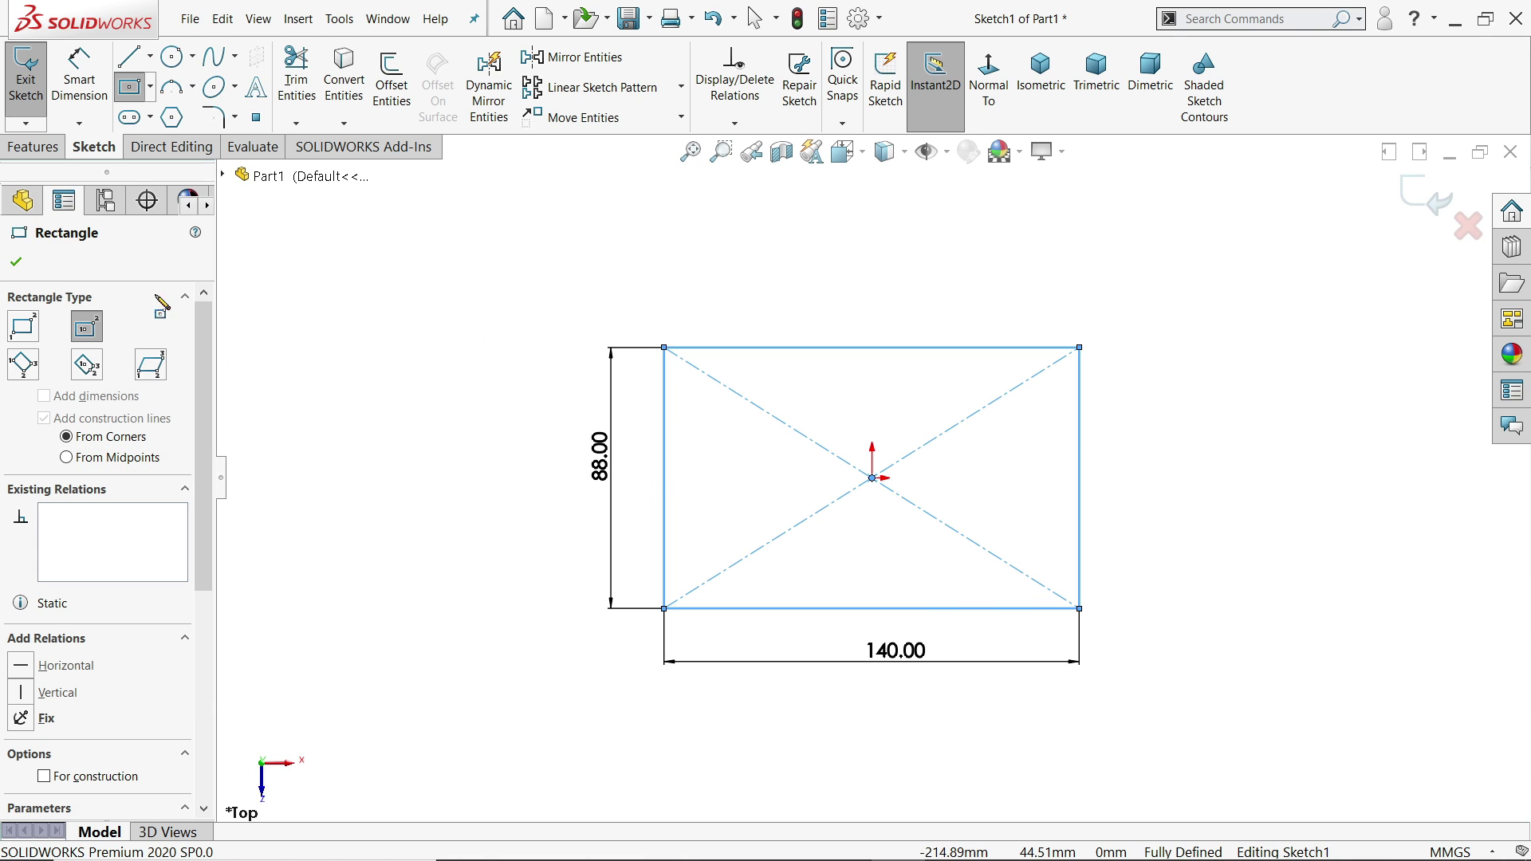
# - Extrude the rectangle 16 mm into a solid plate
pyautogui.click(32, 147)
pyautogui.click(39, 100)
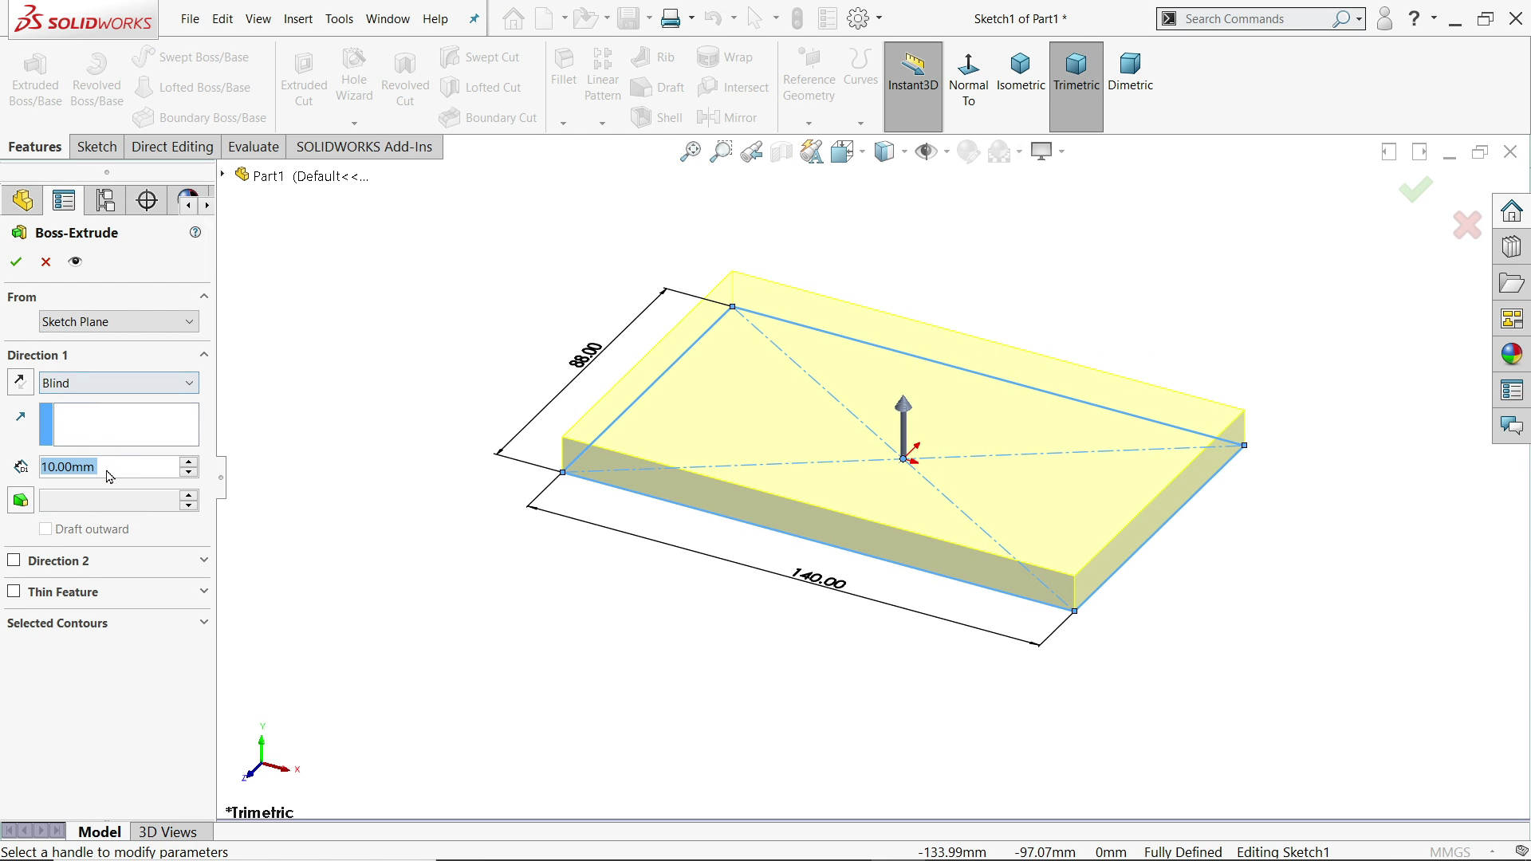
pyautogui.write('16')
pyautogui.press('Return')
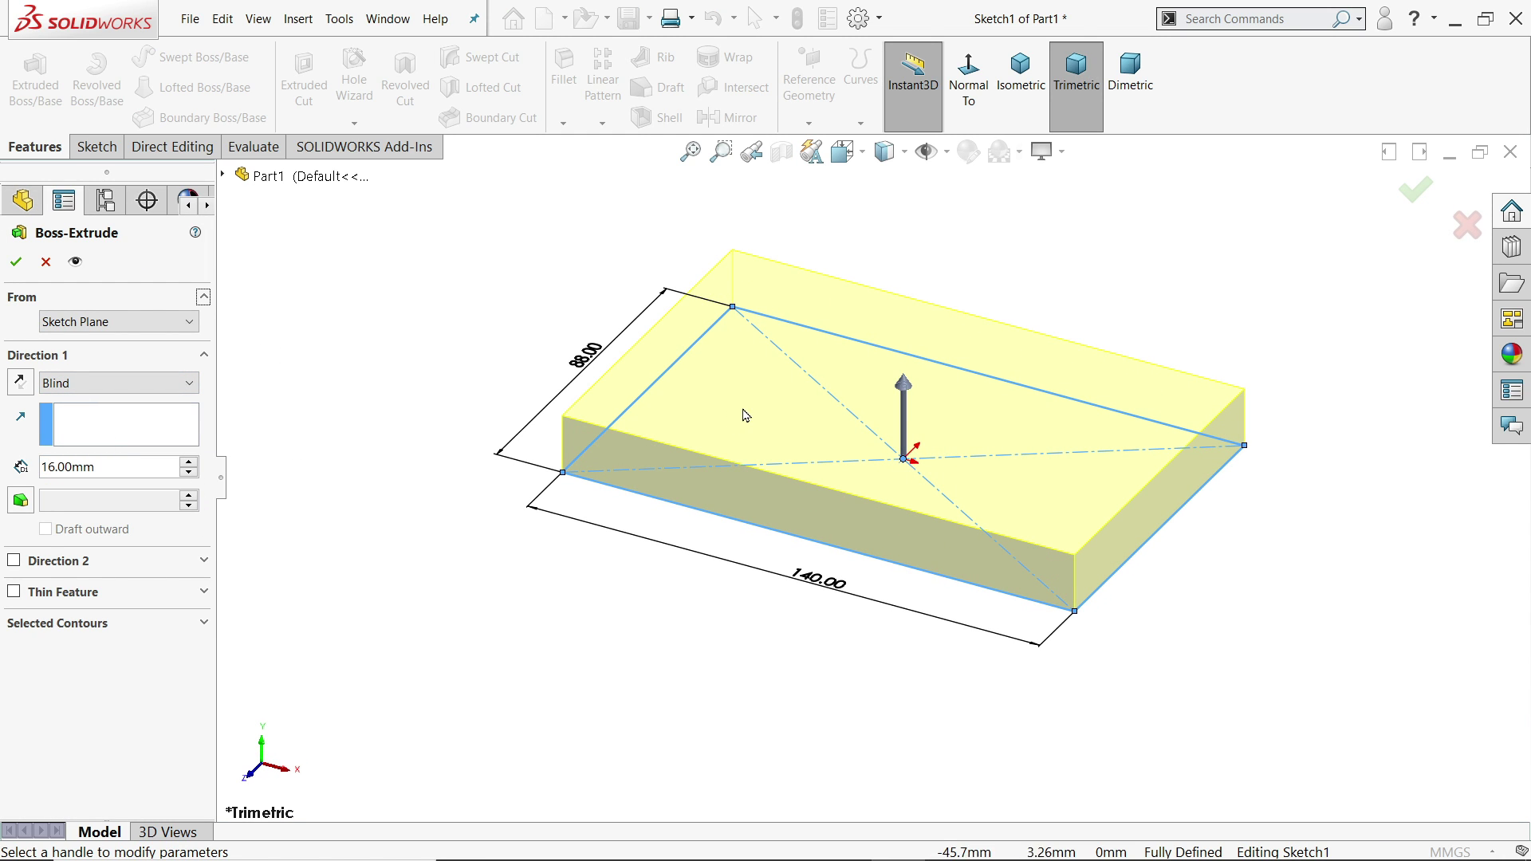
pyautogui.press('Return')
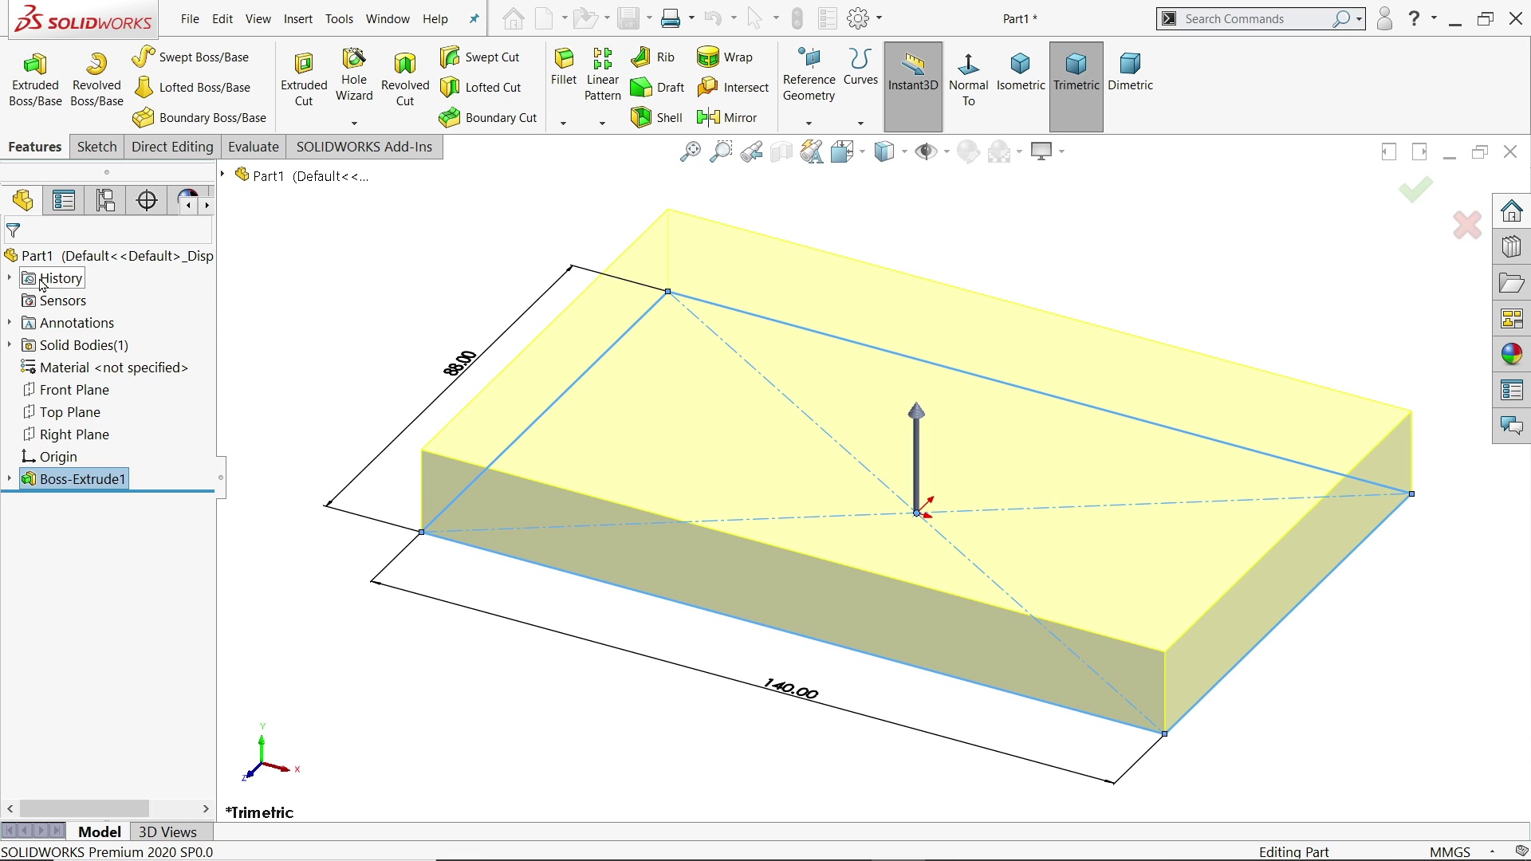
# - Turn on RealView Graphics and fillet the plate's four vertical corner edges at 10 mm
pyautogui.click(1041, 151)
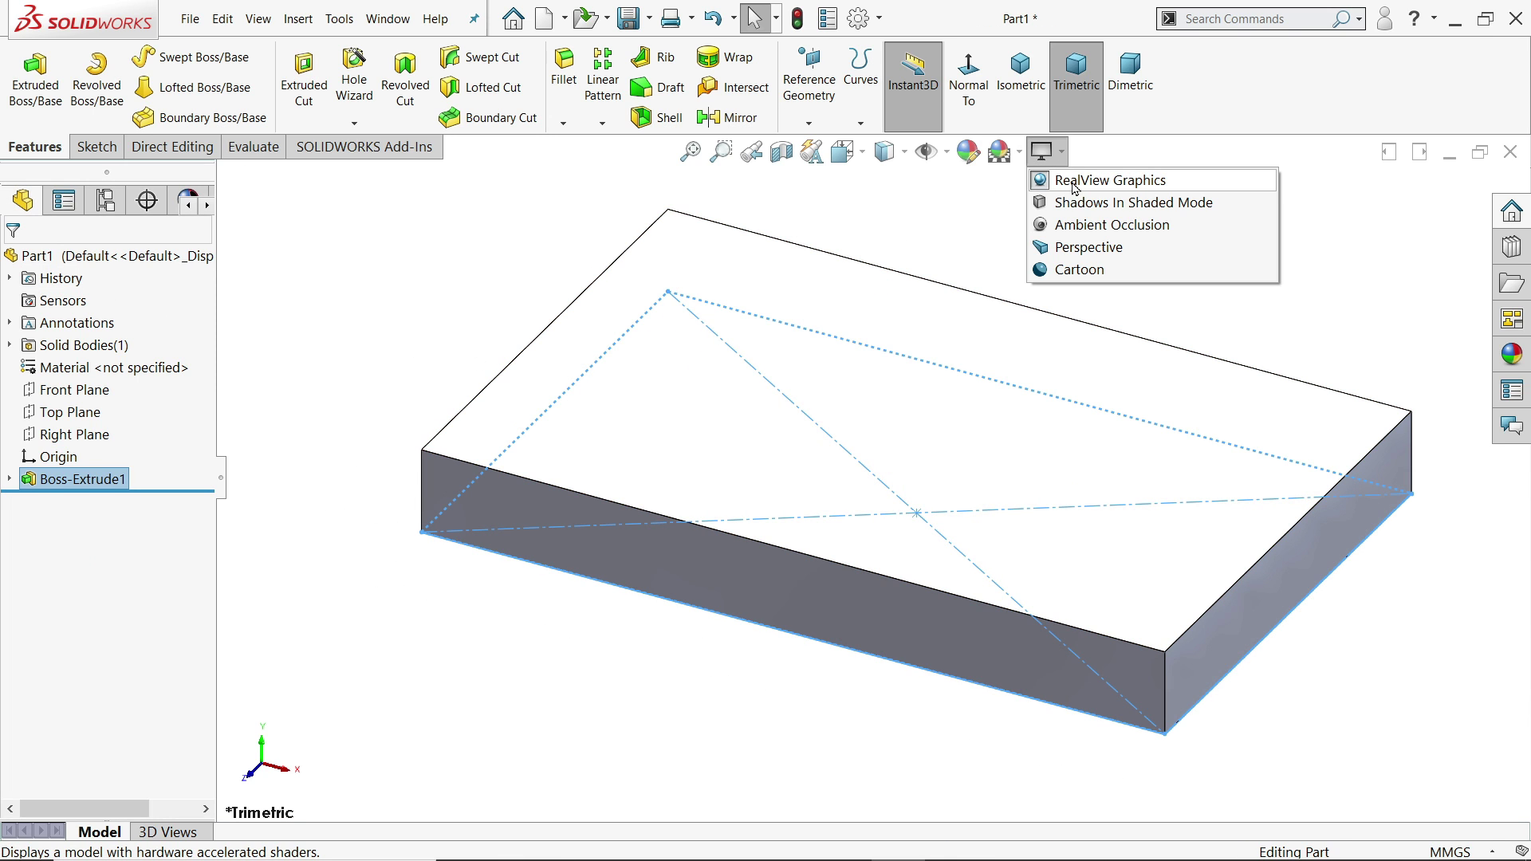
pyautogui.click(1070, 181)
pyautogui.click(423, 504)
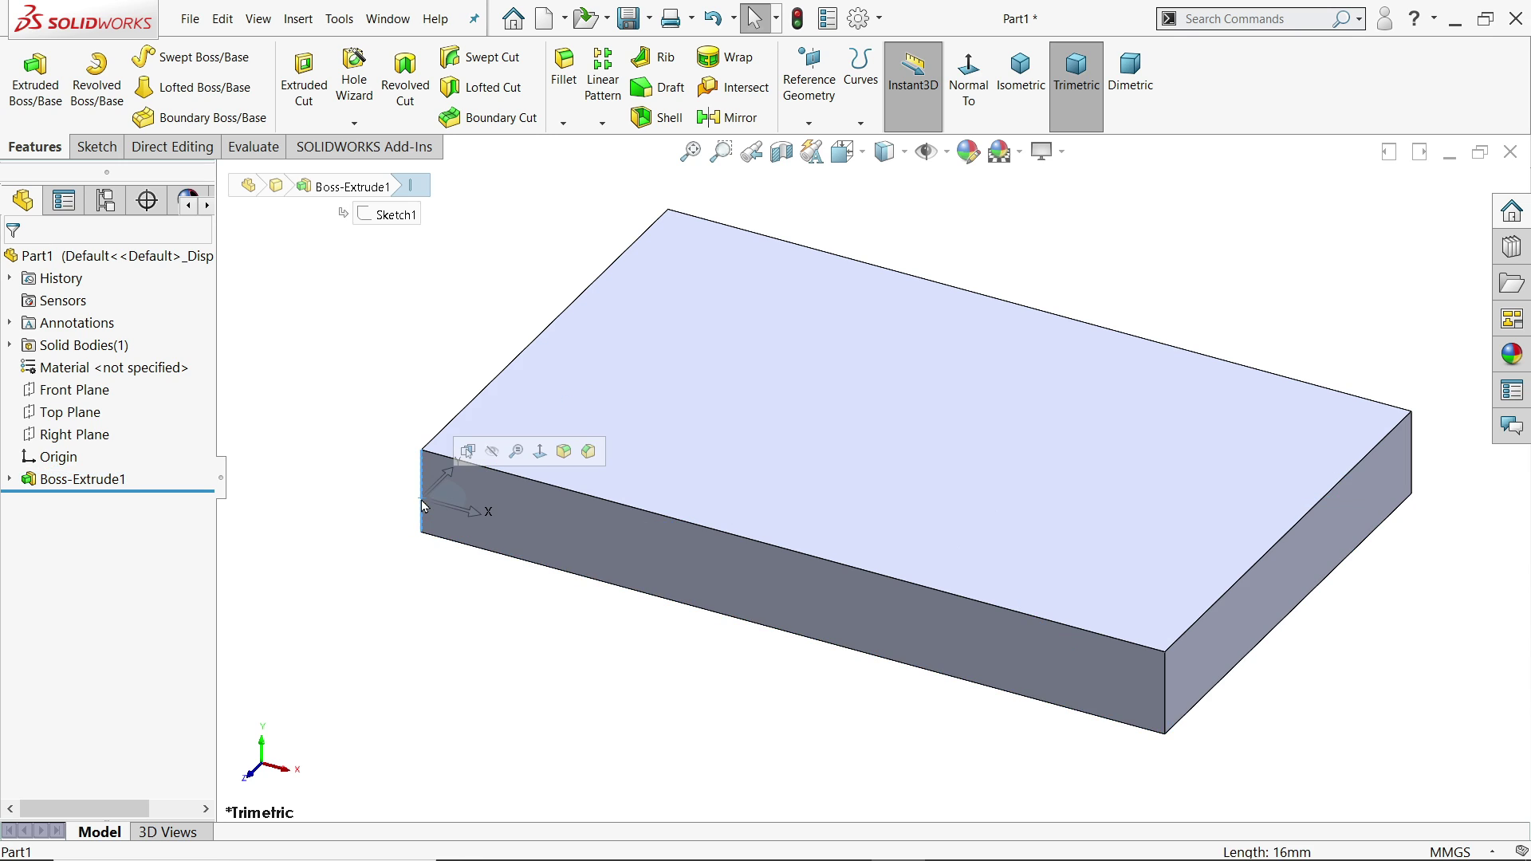
pyautogui.click(564, 452)
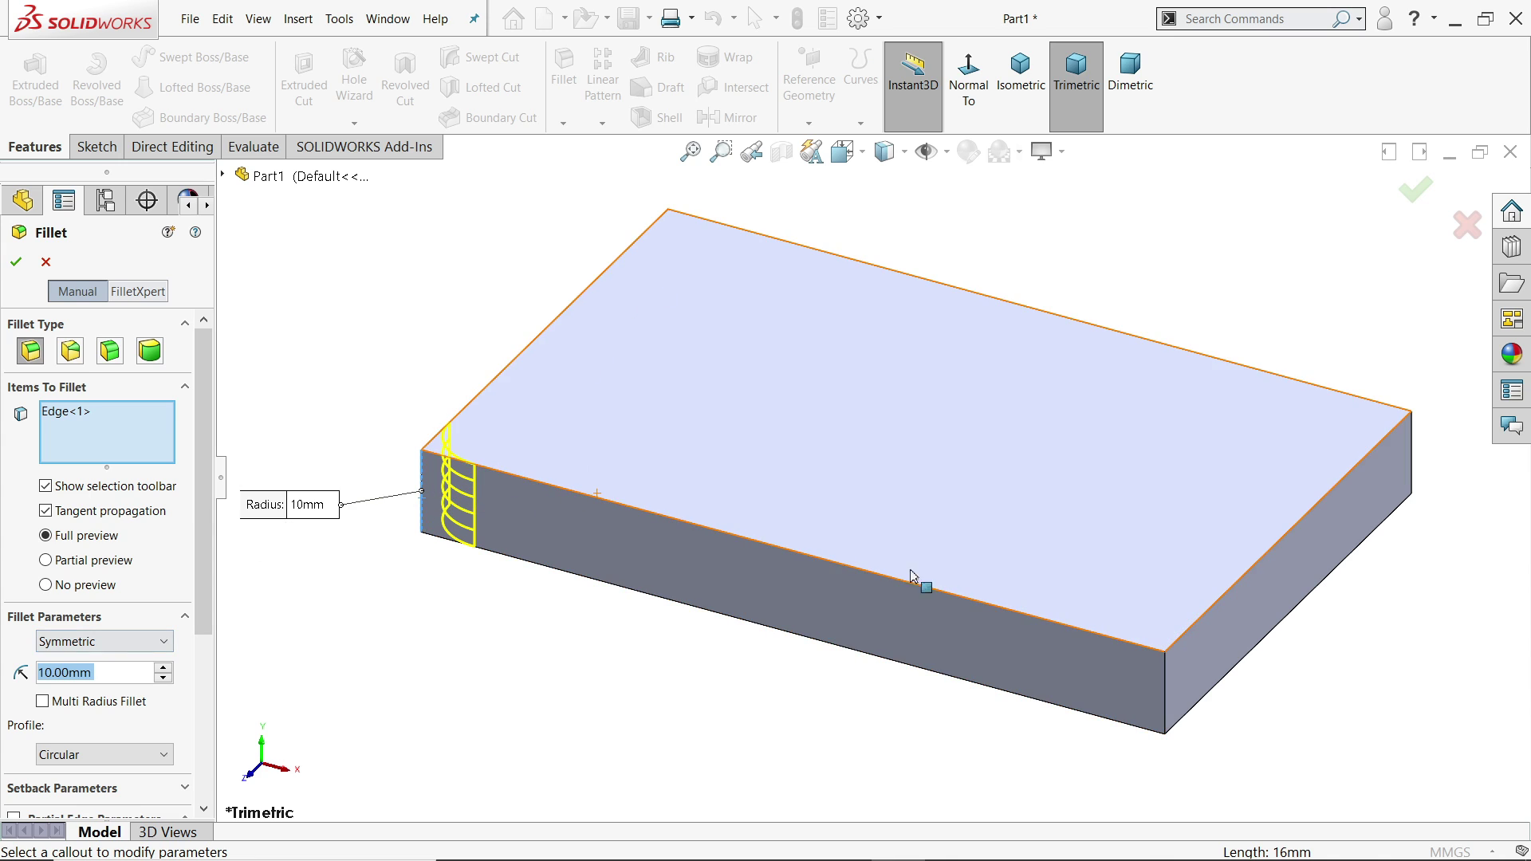
pyautogui.click(1164, 692)
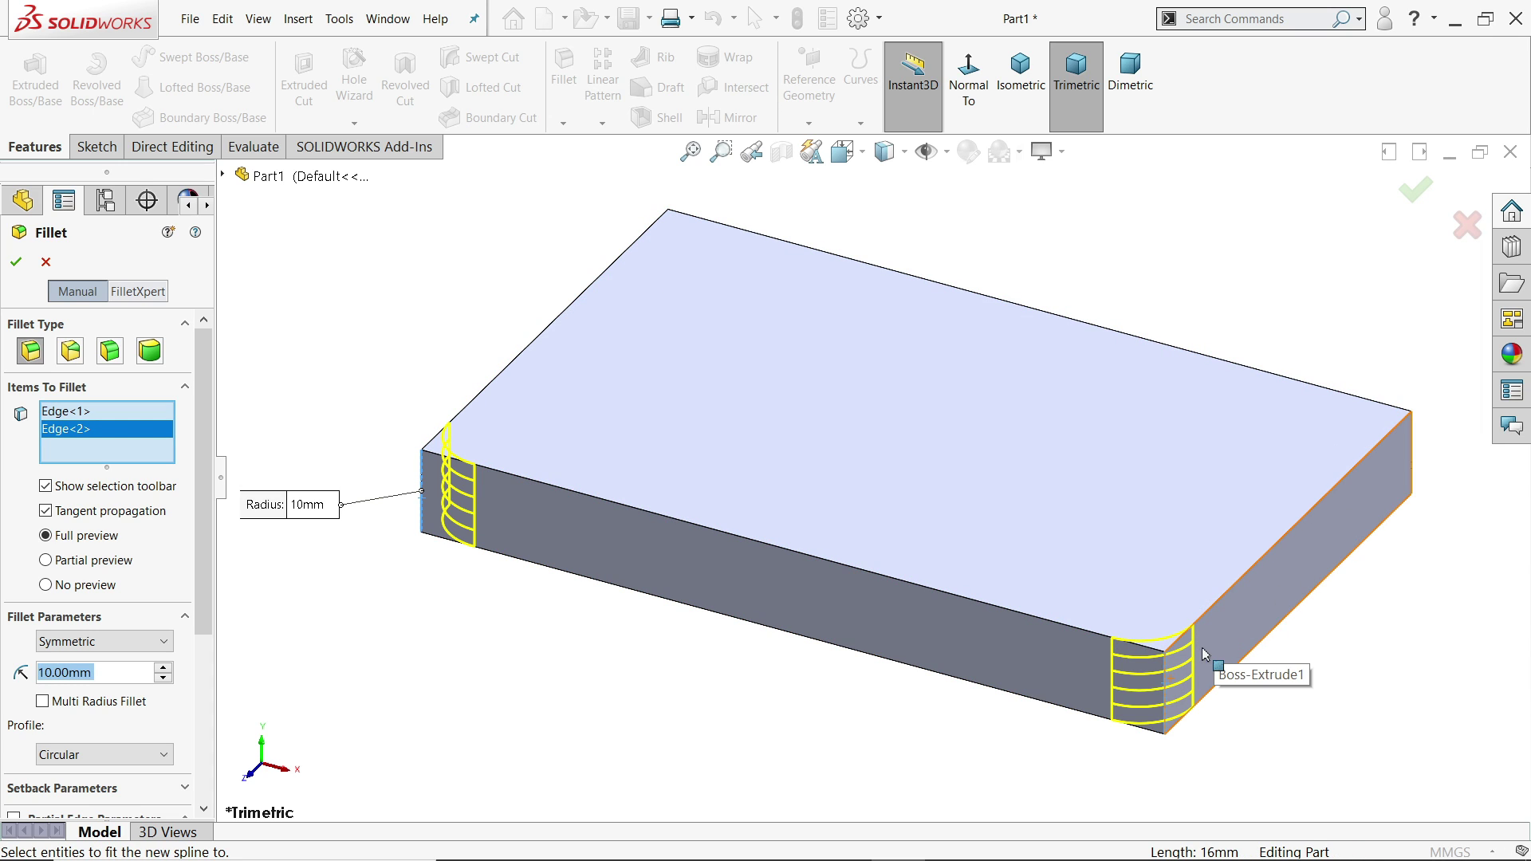
pyautogui.click(1412, 476)
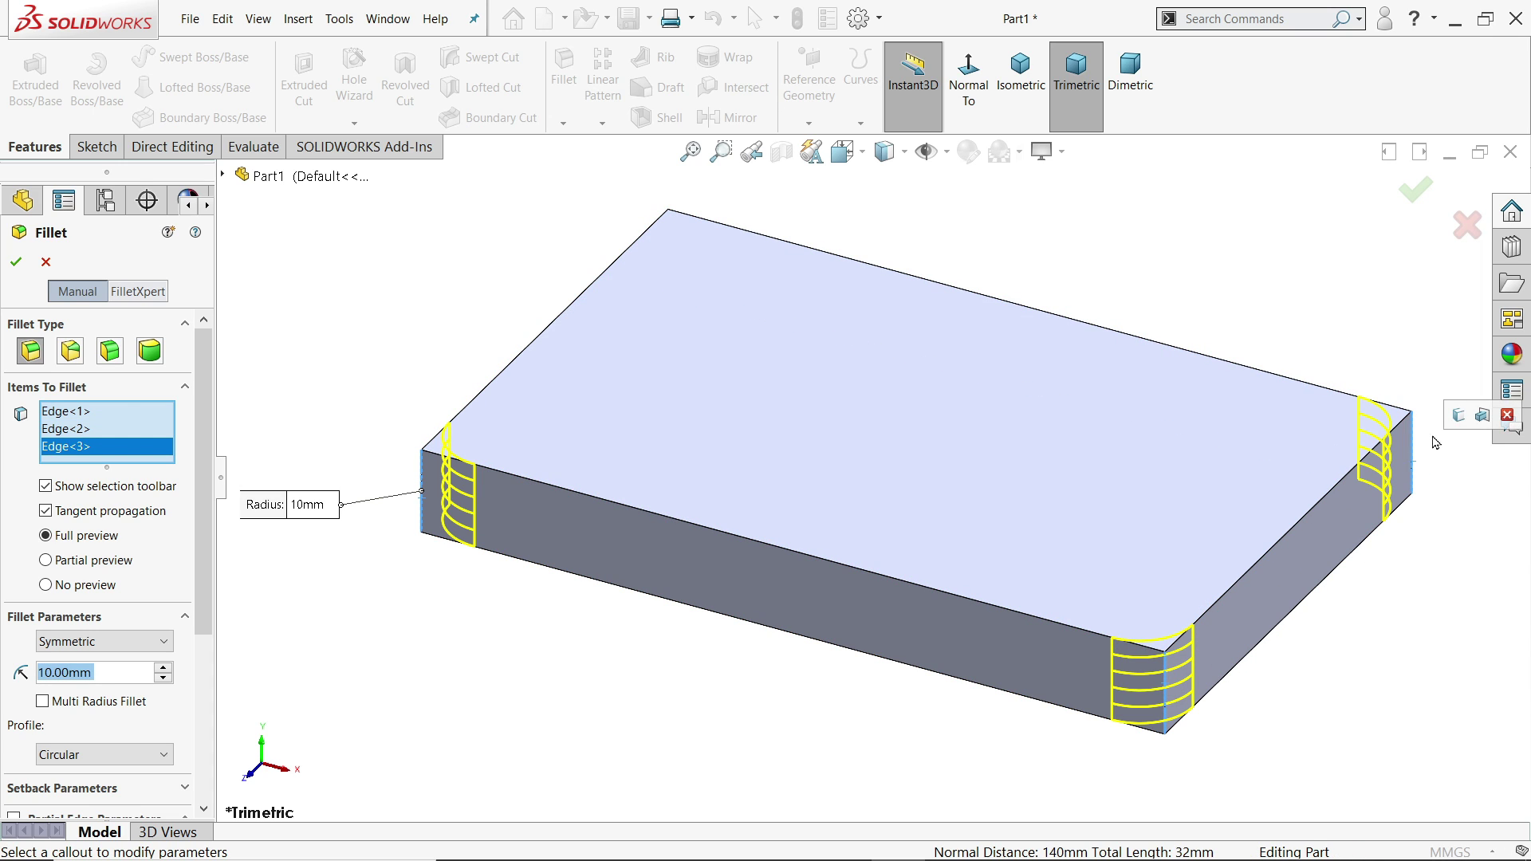
pyautogui.click(1459, 418)
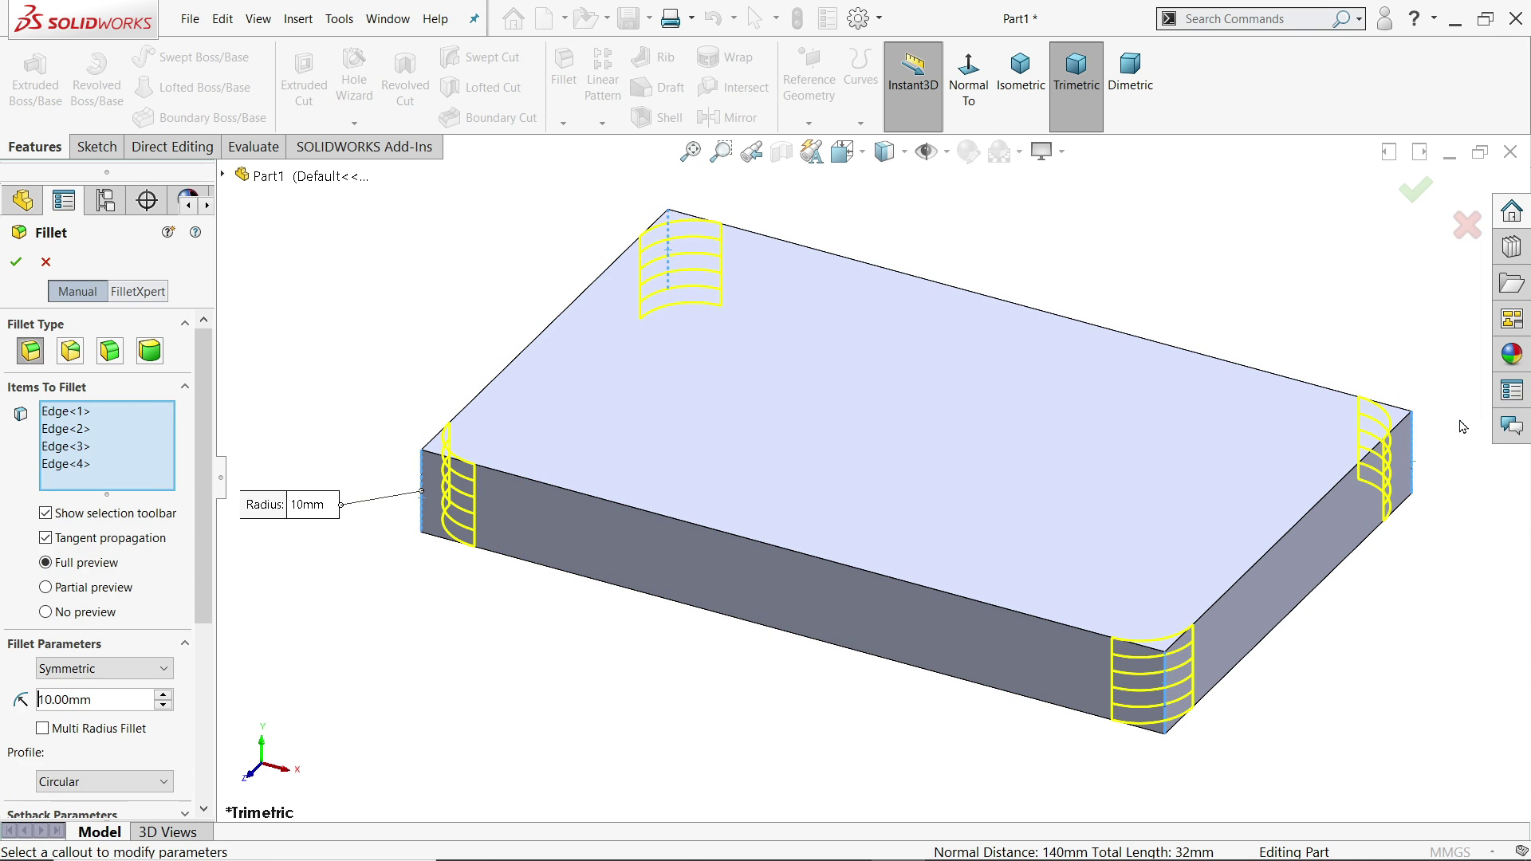
pyautogui.click(15, 261)
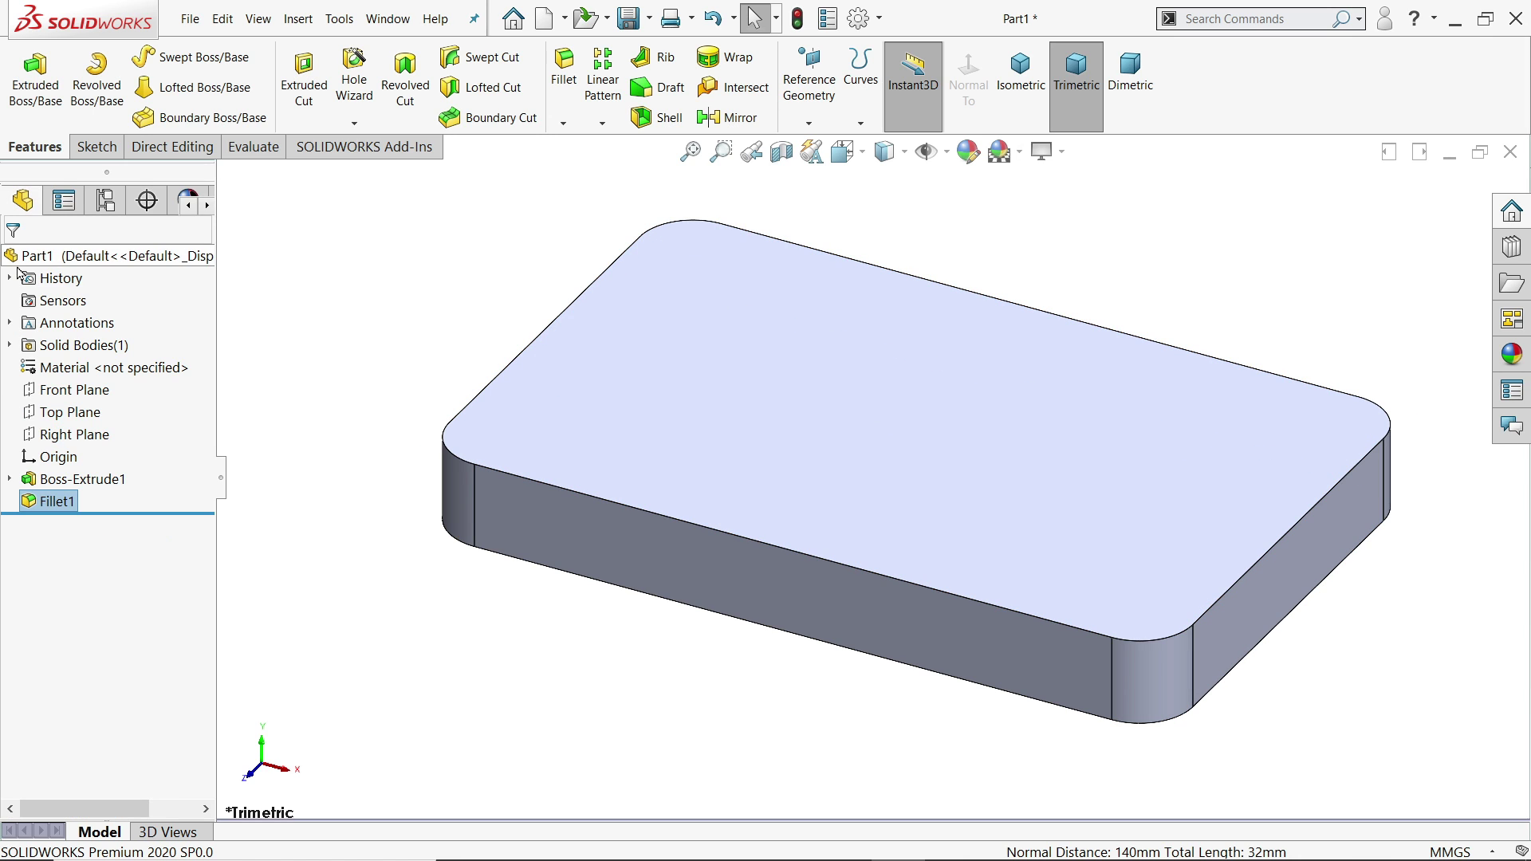
# - Start a Hole Wizard counterbored hole with a 9 mm diameter
pyautogui.click(355, 91)
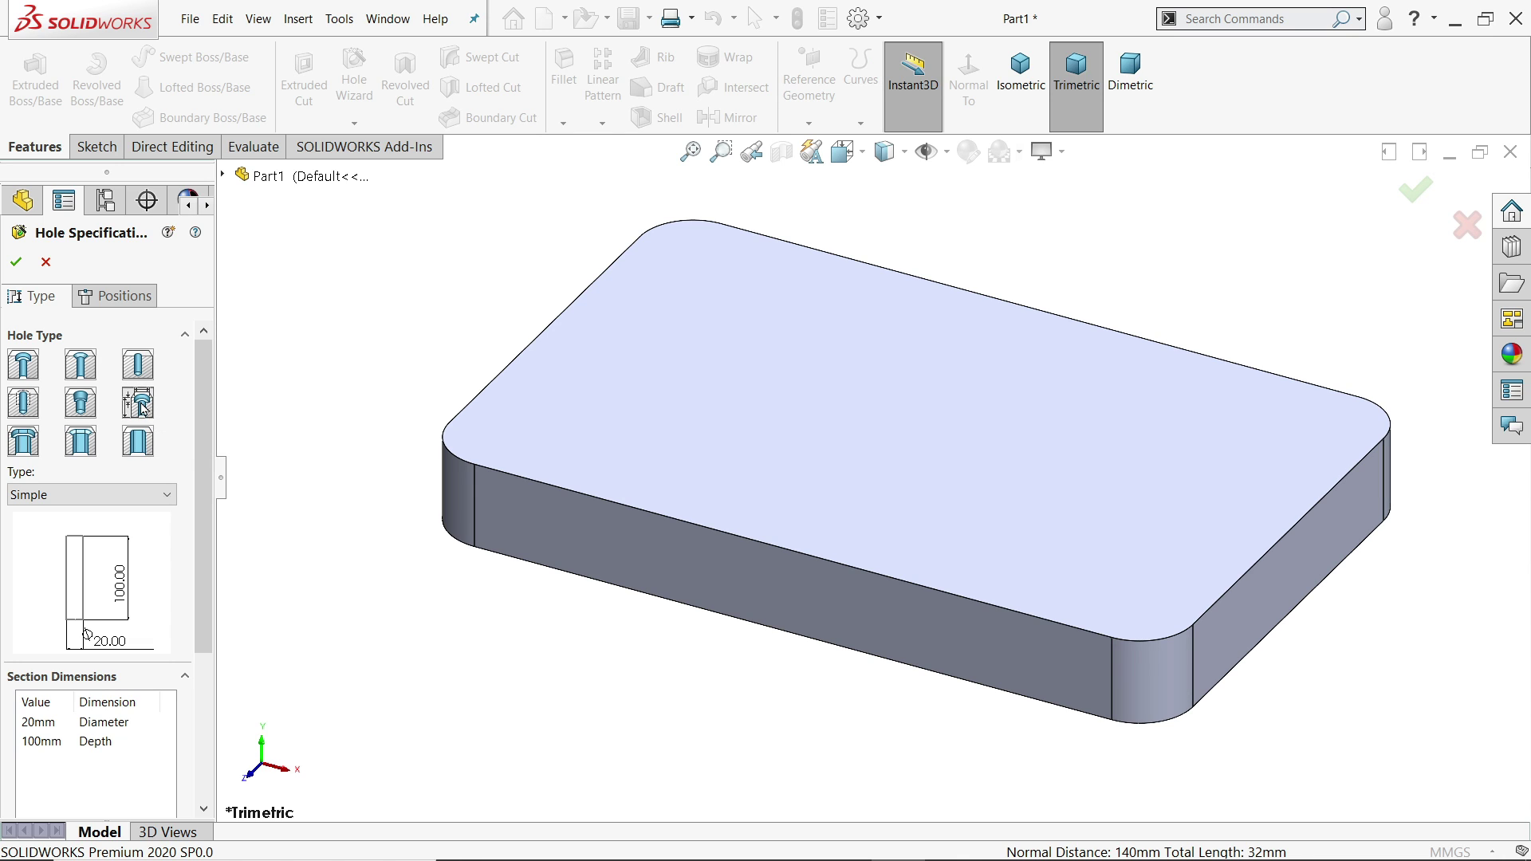
pyautogui.click(68, 498)
pyautogui.click(49, 628)
pyautogui.scroll(-2, 174, 633)
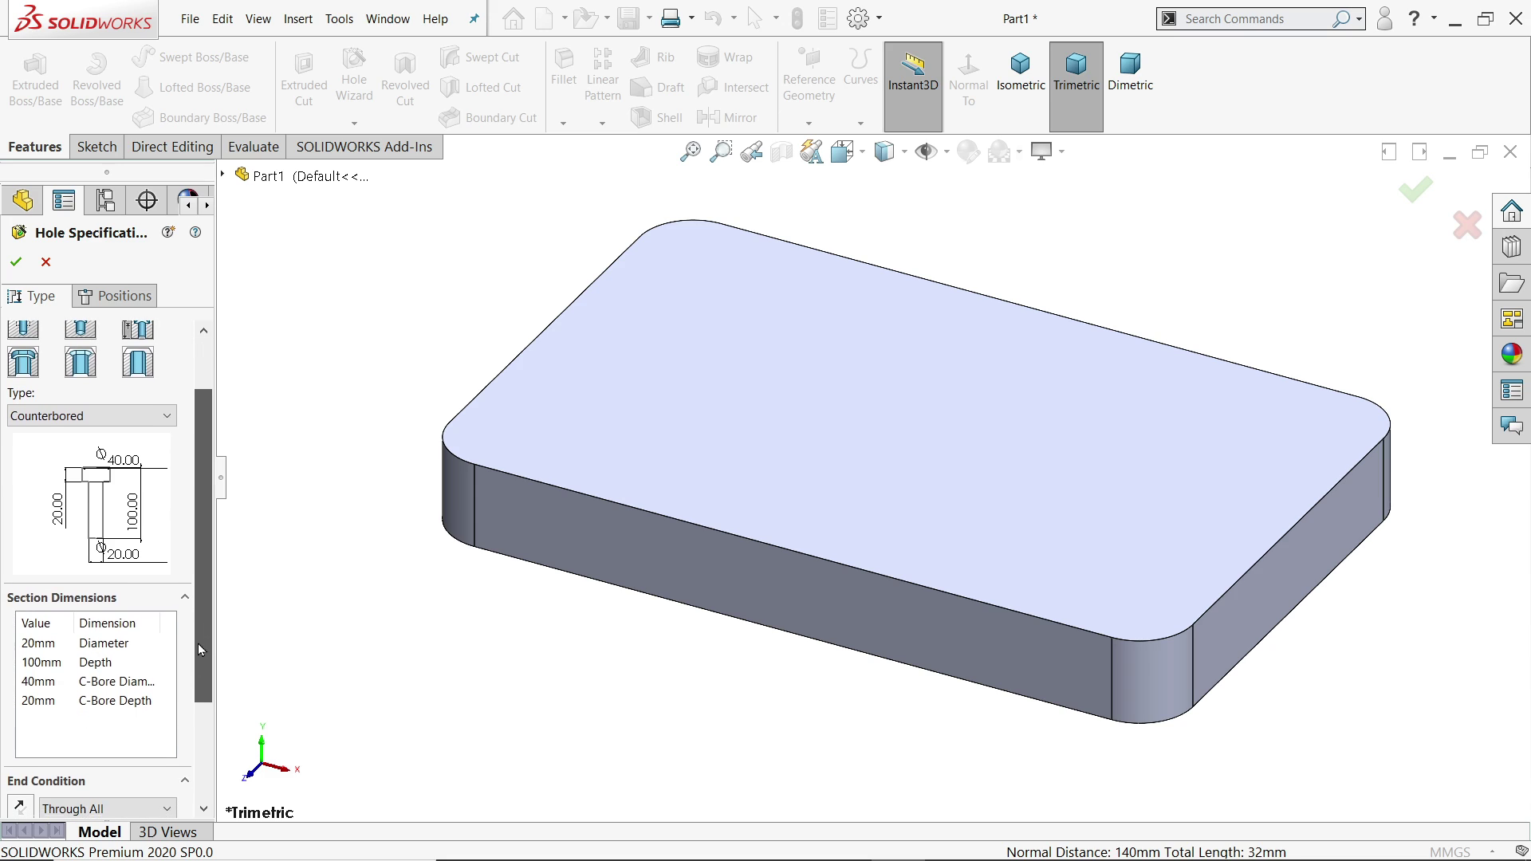
pyautogui.click(36, 643)
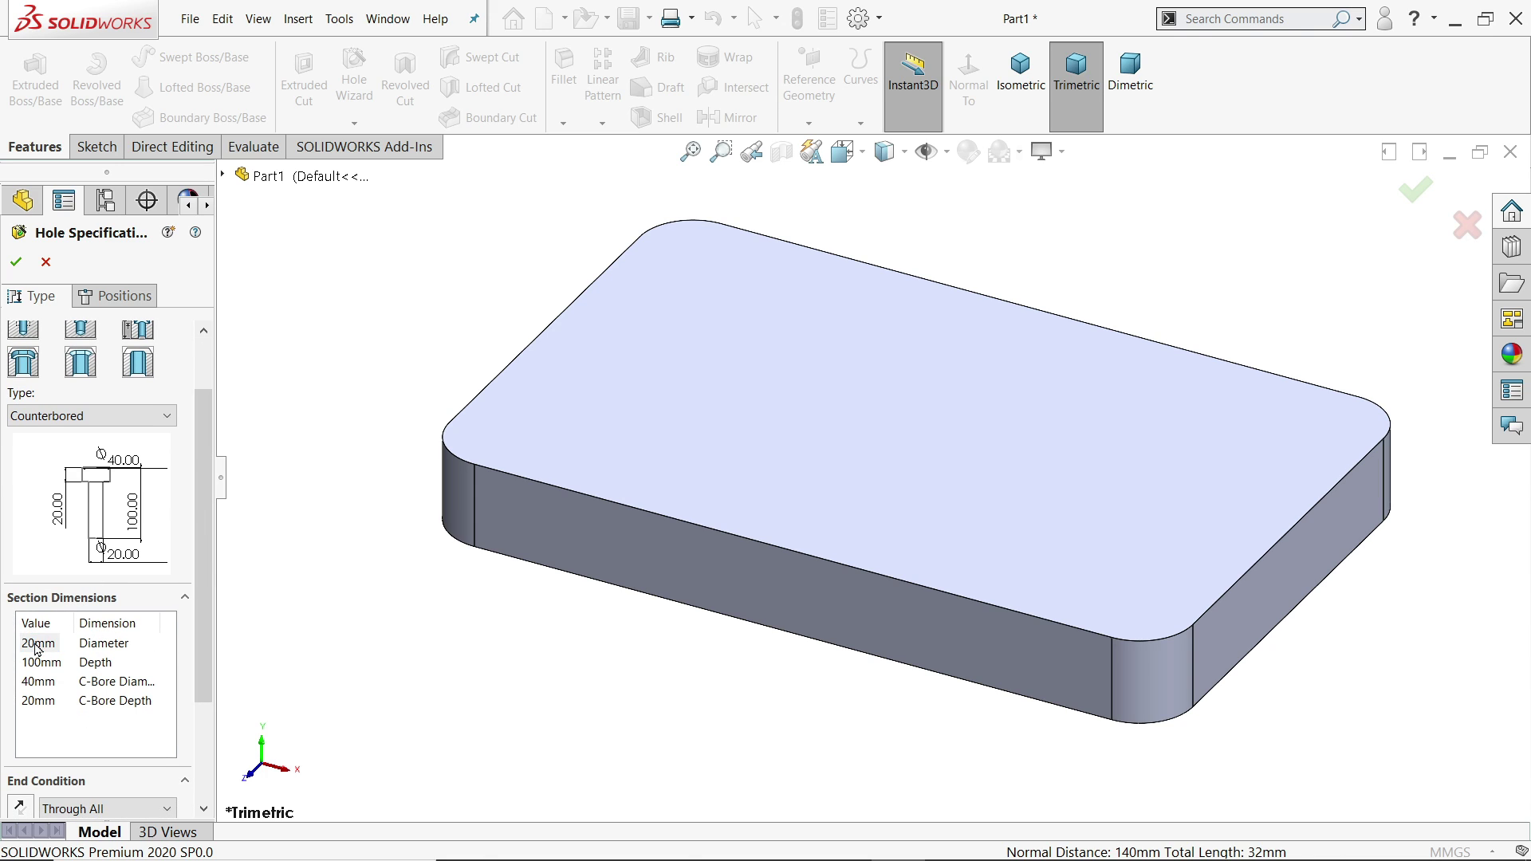
pyautogui.click(36, 644)
pyautogui.write('9')
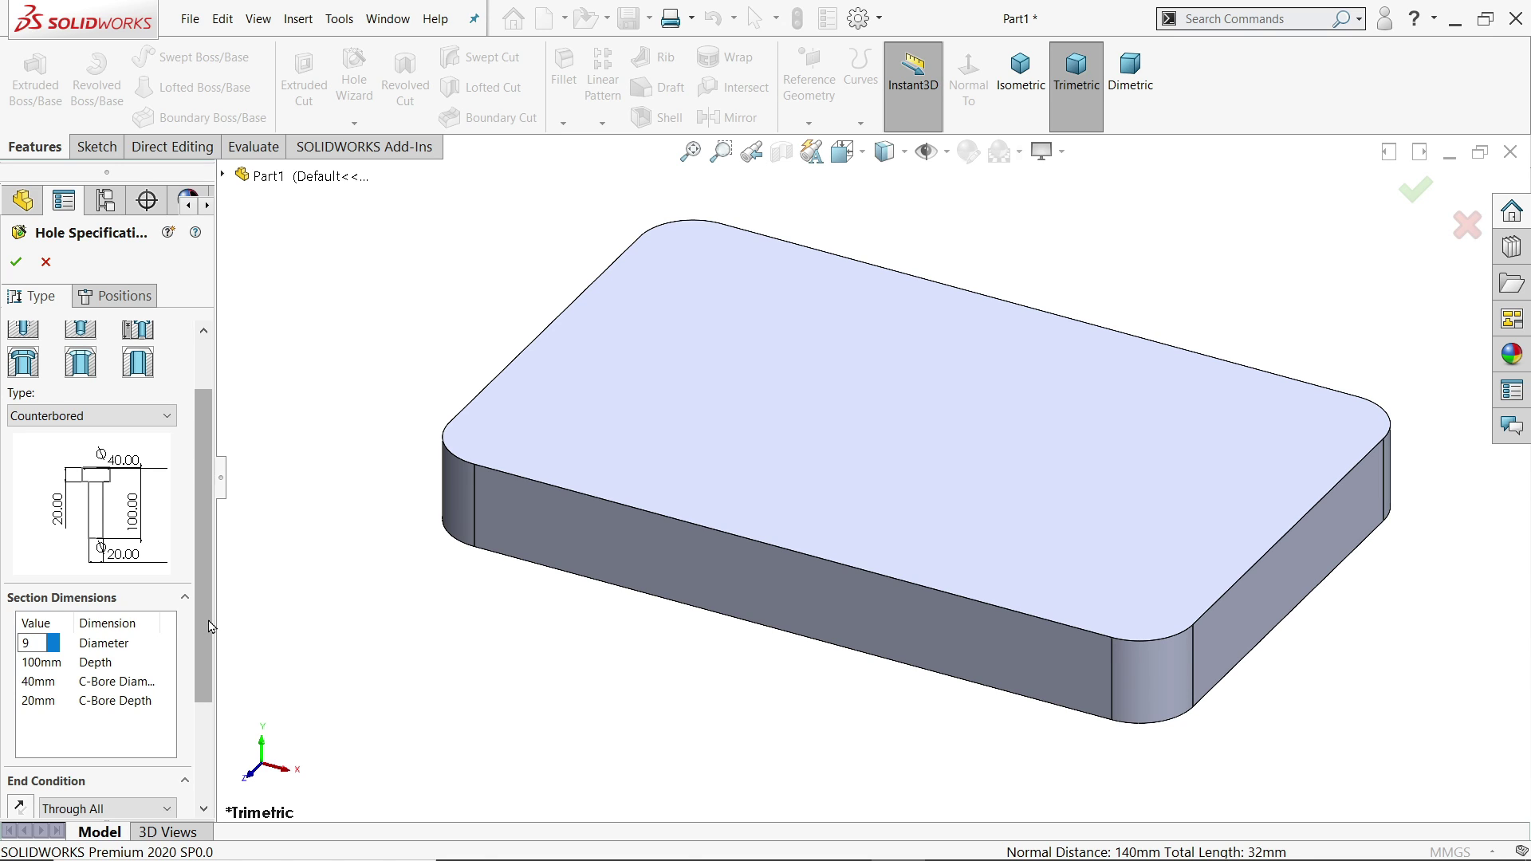
# - Dismiss the warning and set the counterbore to 15 mm diameter and 5 mm depth
pyautogui.scroll(-3, 204, 542)
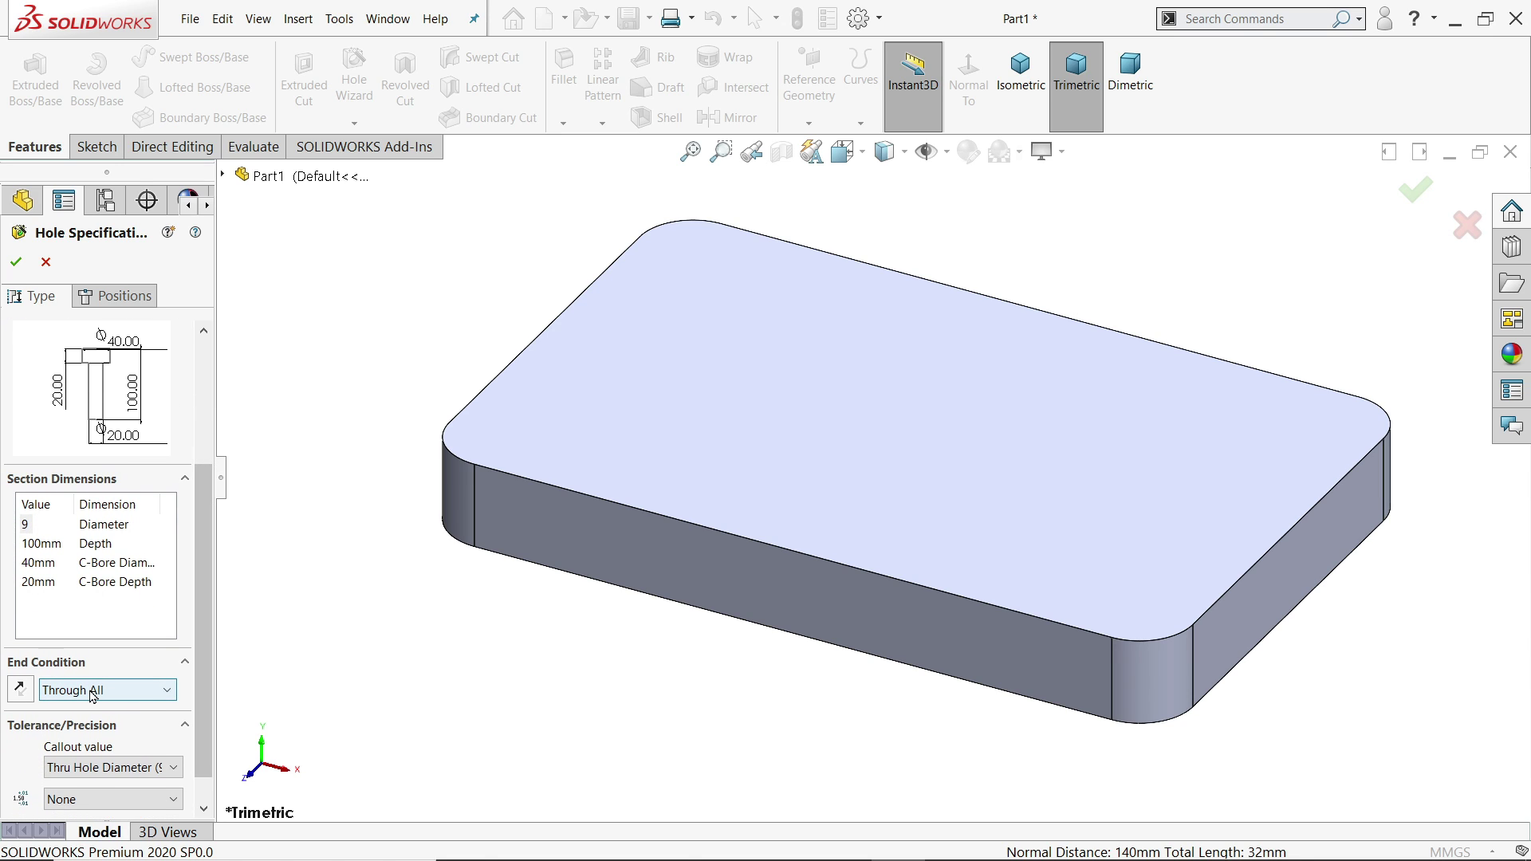
pyautogui.click(47, 547)
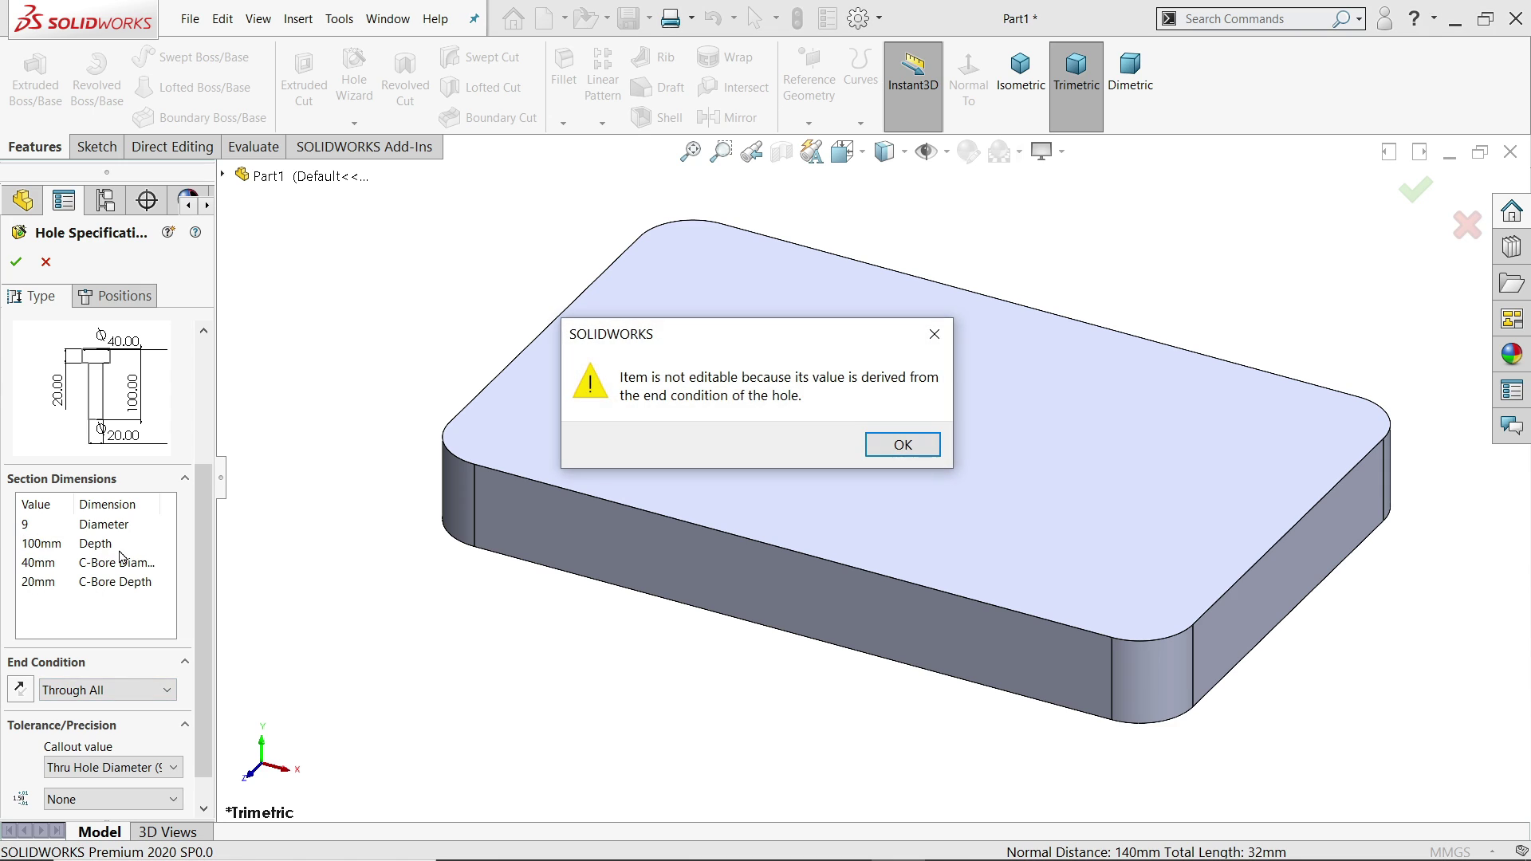
pyautogui.click(893, 446)
pyautogui.click(43, 563)
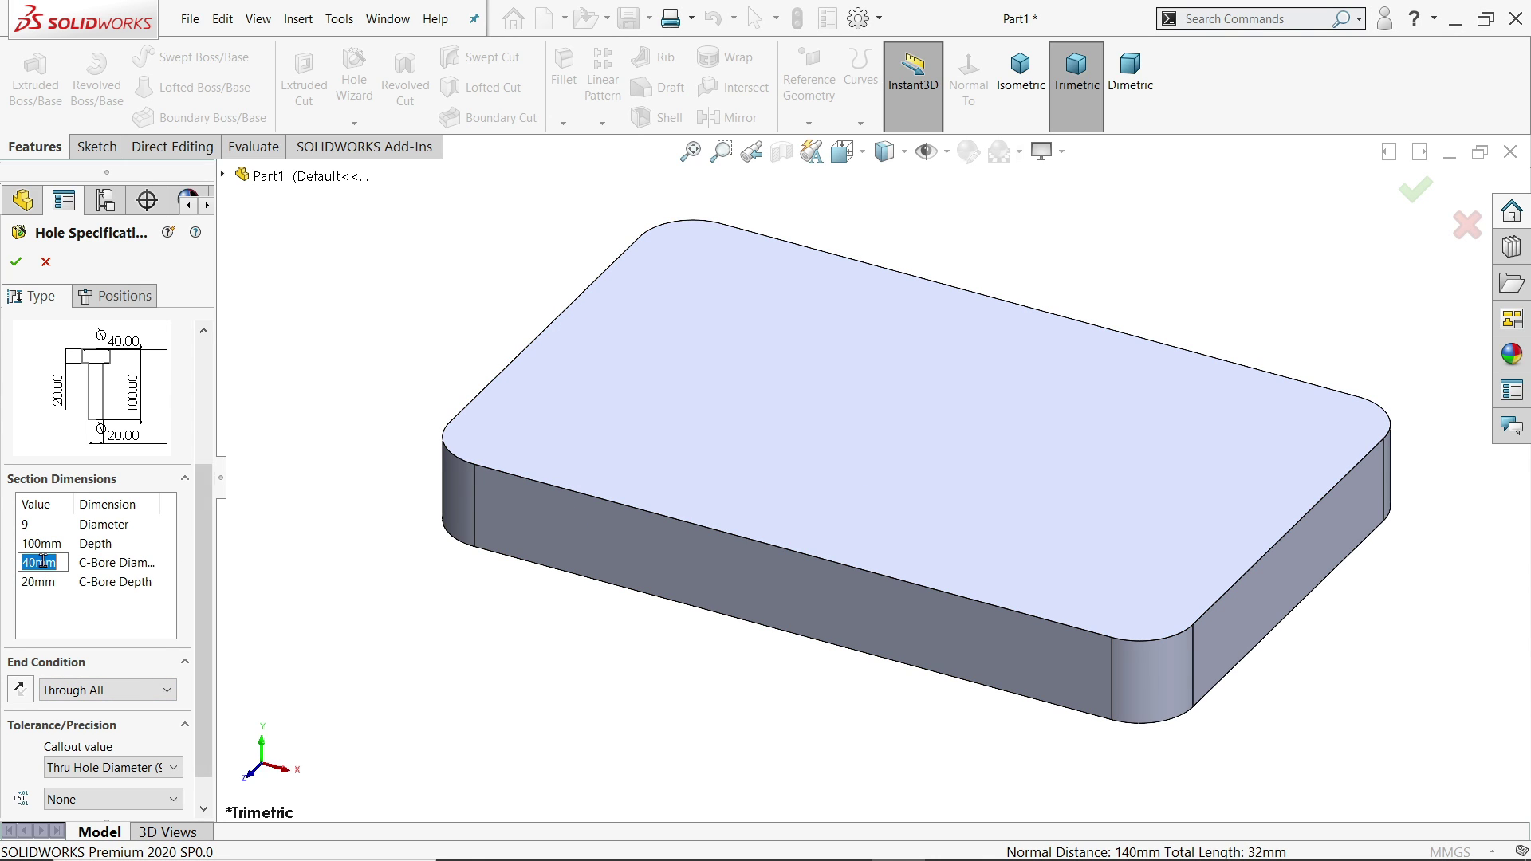
pyautogui.write('15')
pyautogui.click(30, 582)
pyautogui.write('5')
pyautogui.click(118, 299)
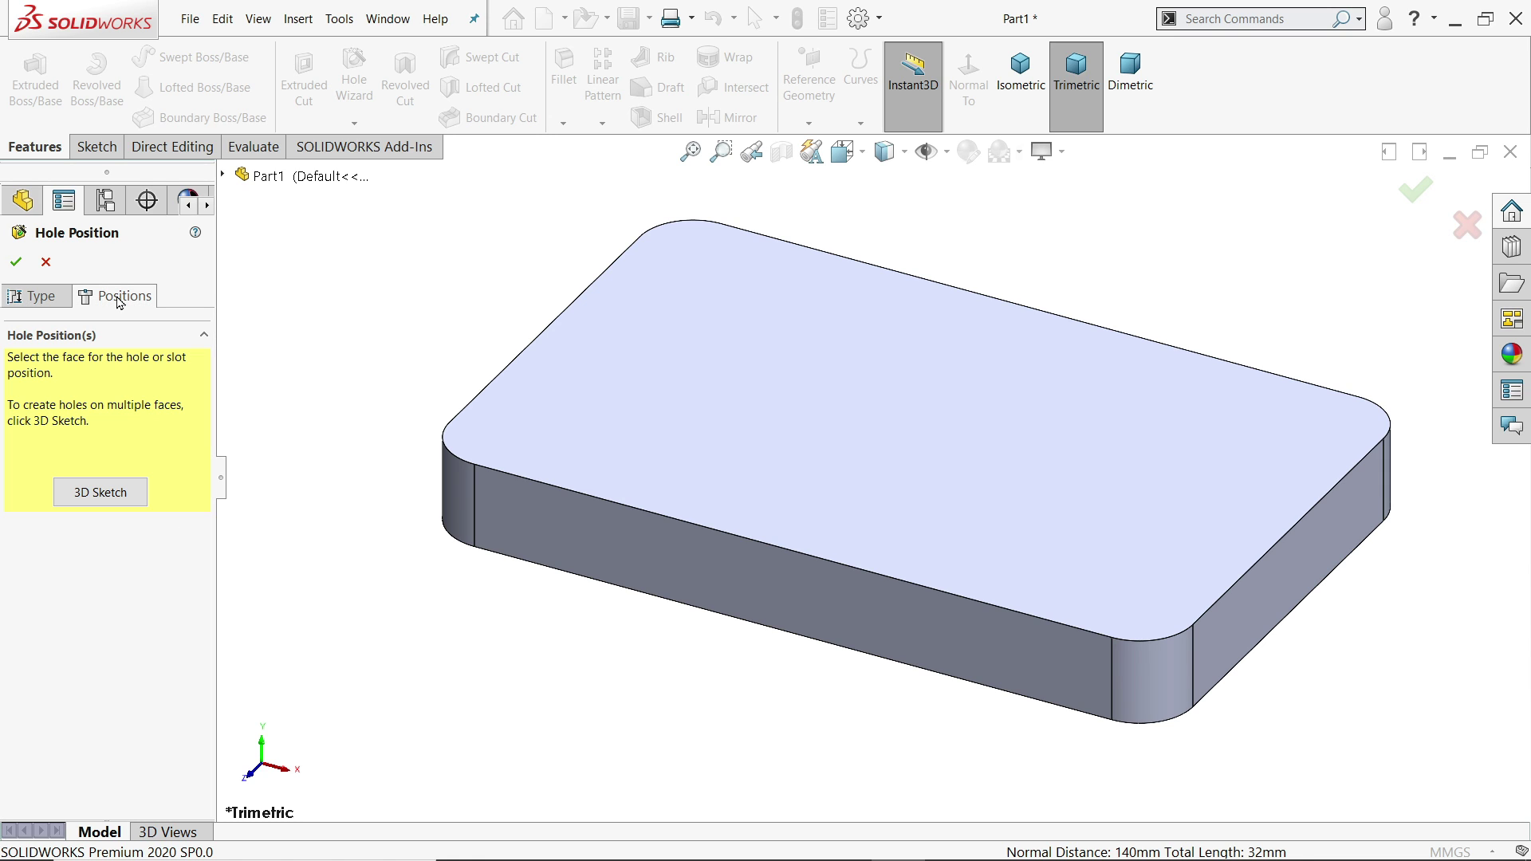
# - Place hole points on the top face at the centres of the four rounded corners
pyautogui.click(591, 431)
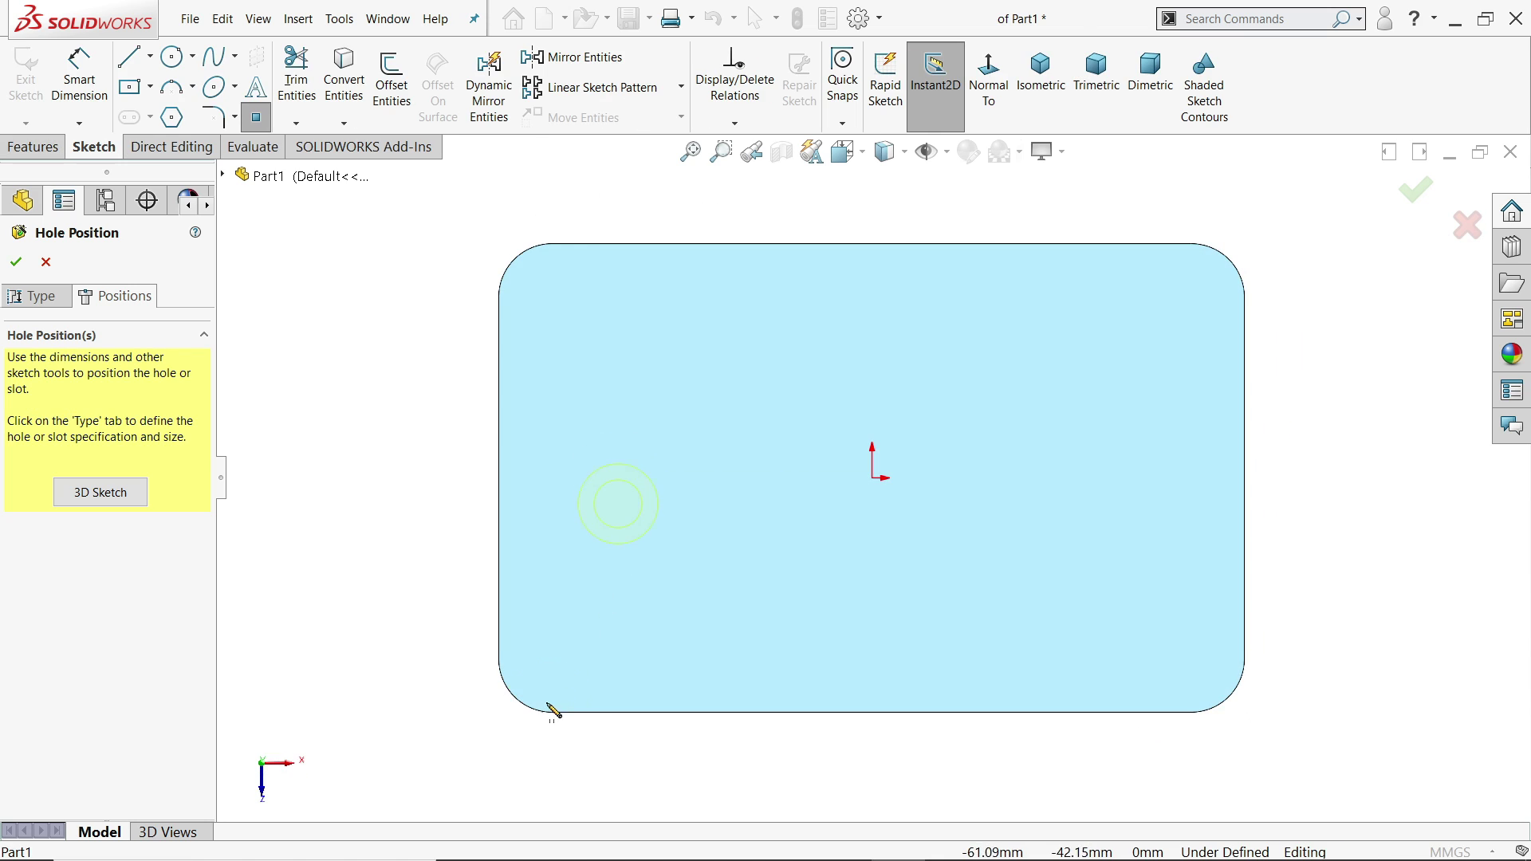
pyautogui.click(553, 660)
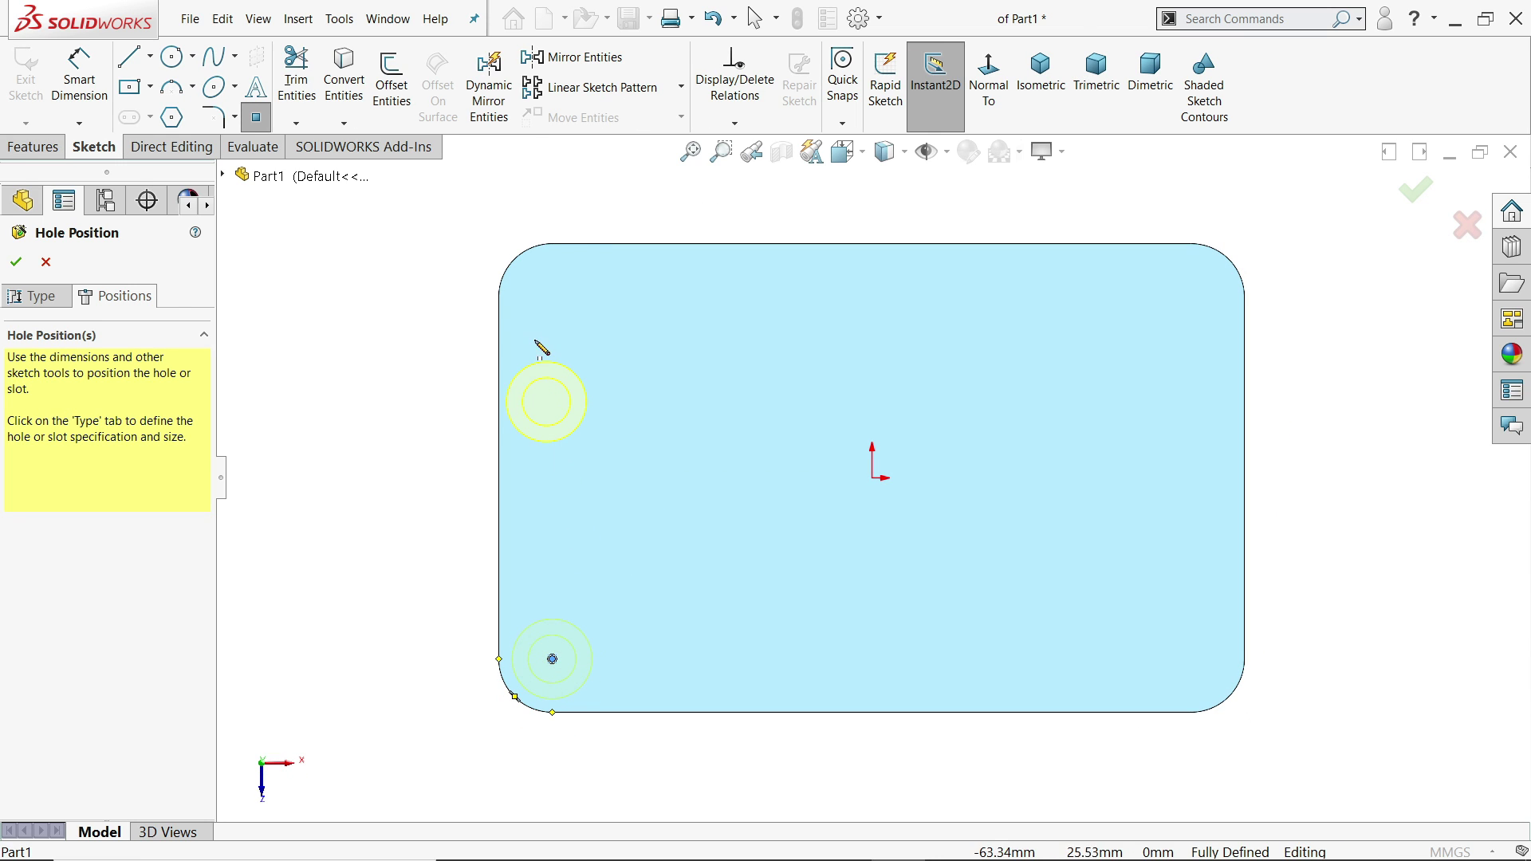
pyautogui.click(553, 297)
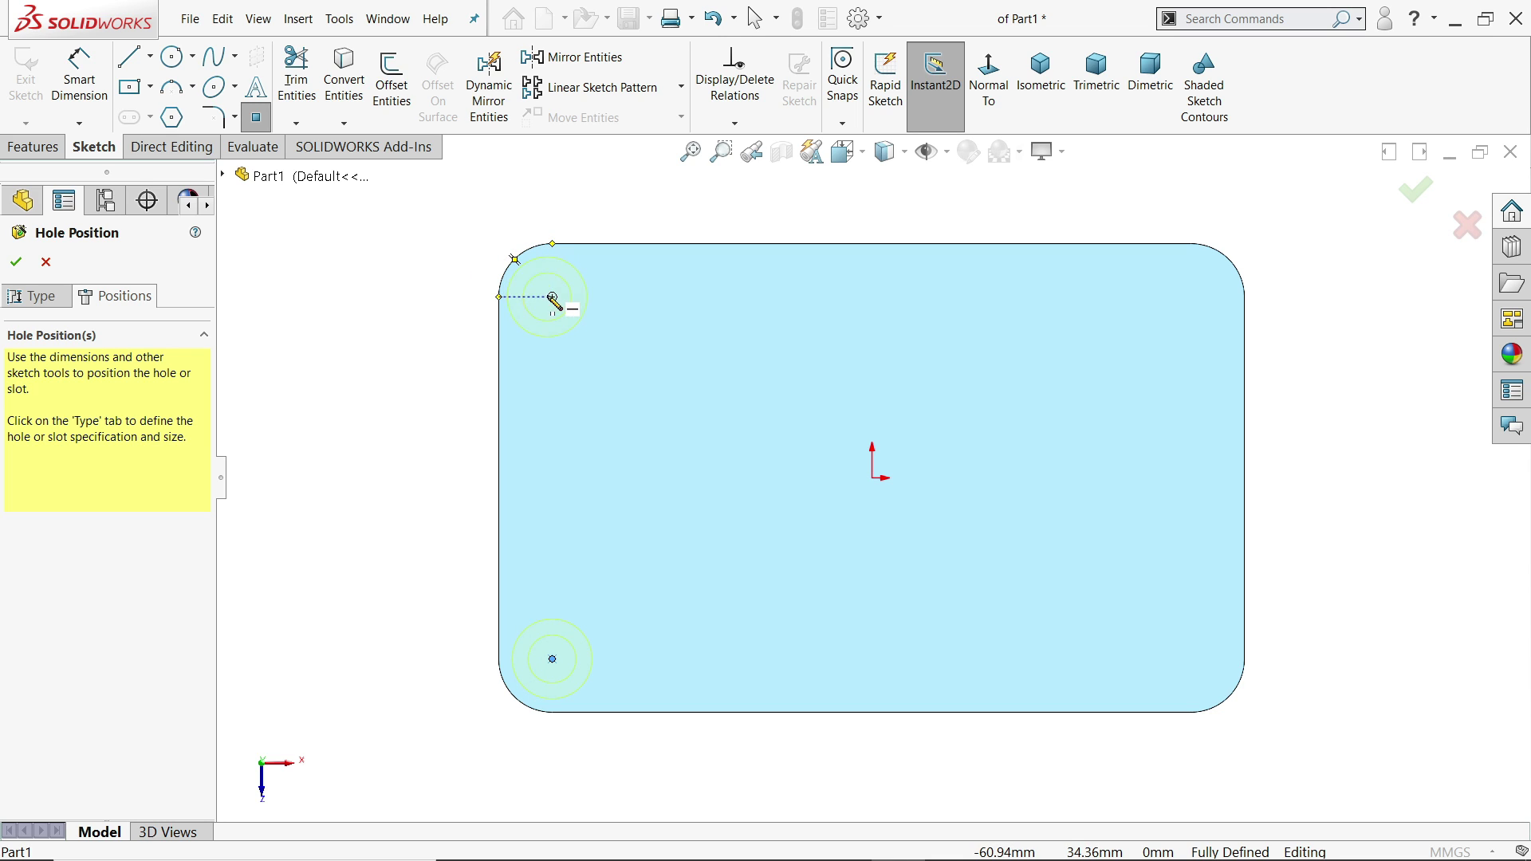
pyautogui.scroll(-2, 925, 422)
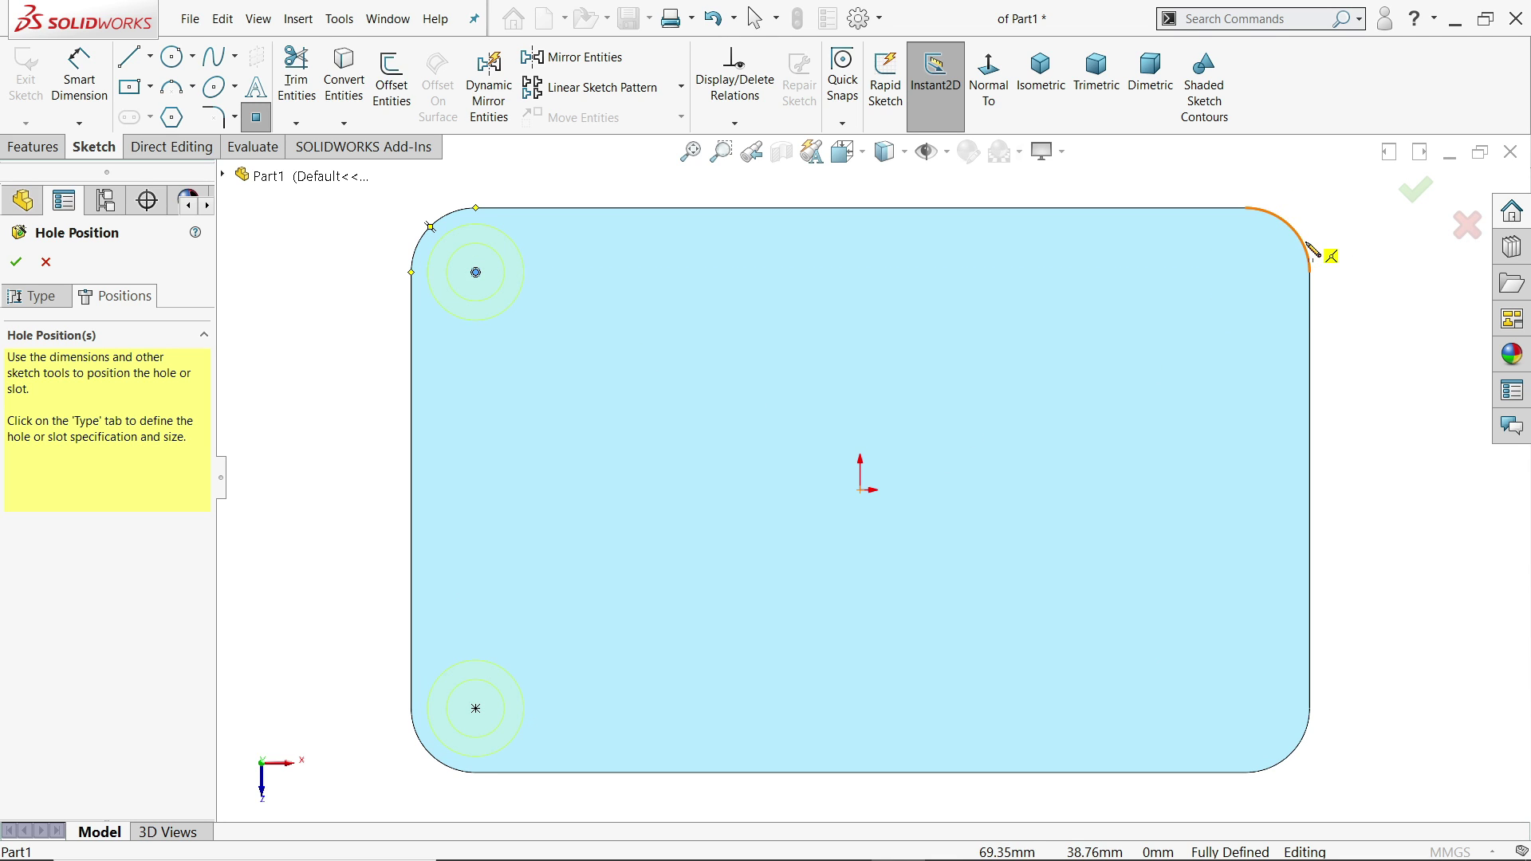
pyautogui.click(1245, 272)
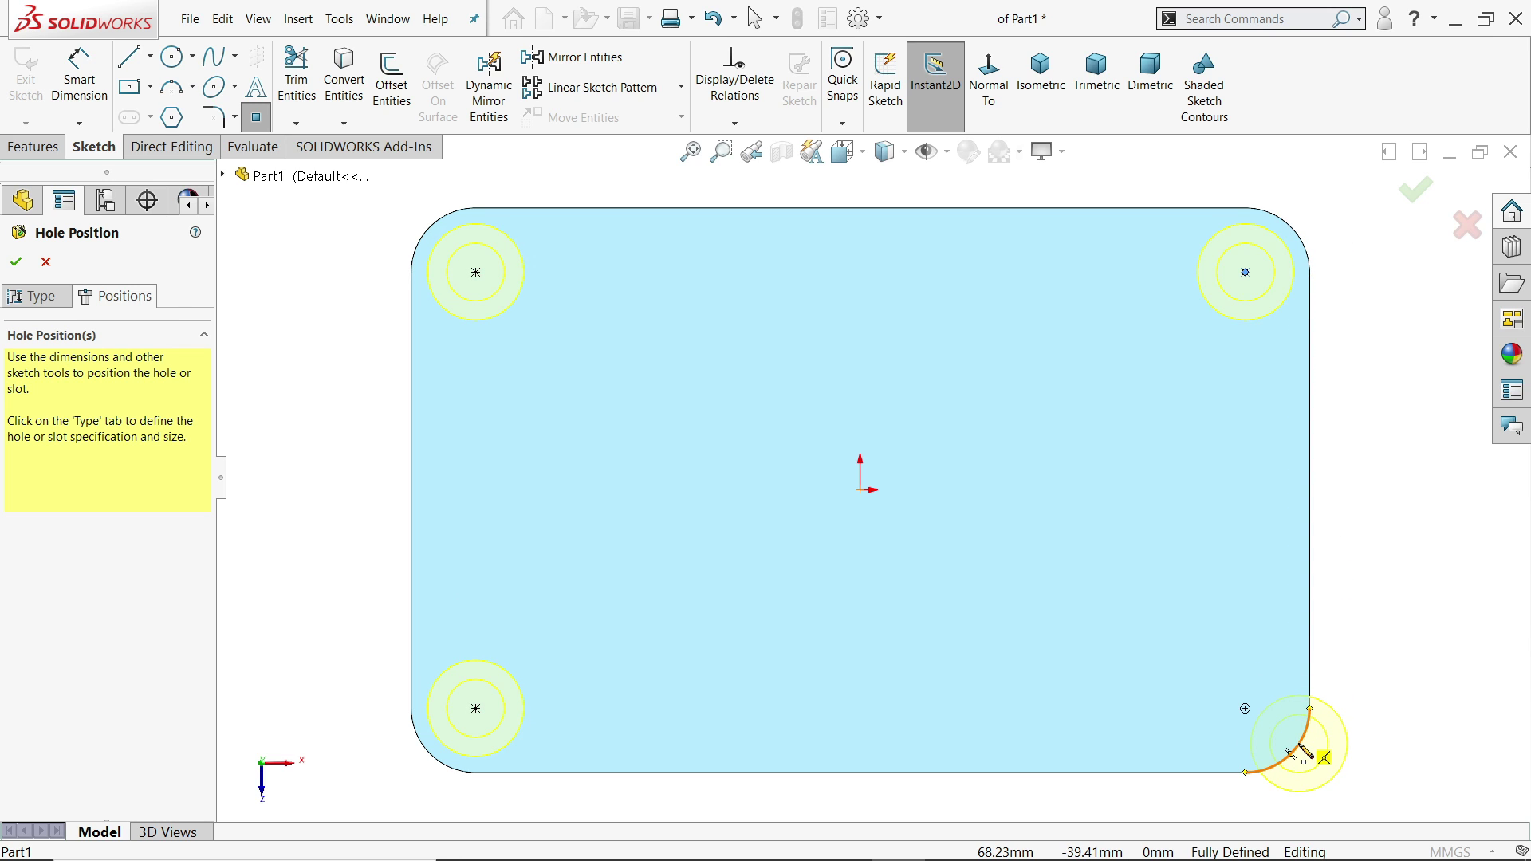
pyautogui.click(1245, 708)
pyautogui.press('Escape')
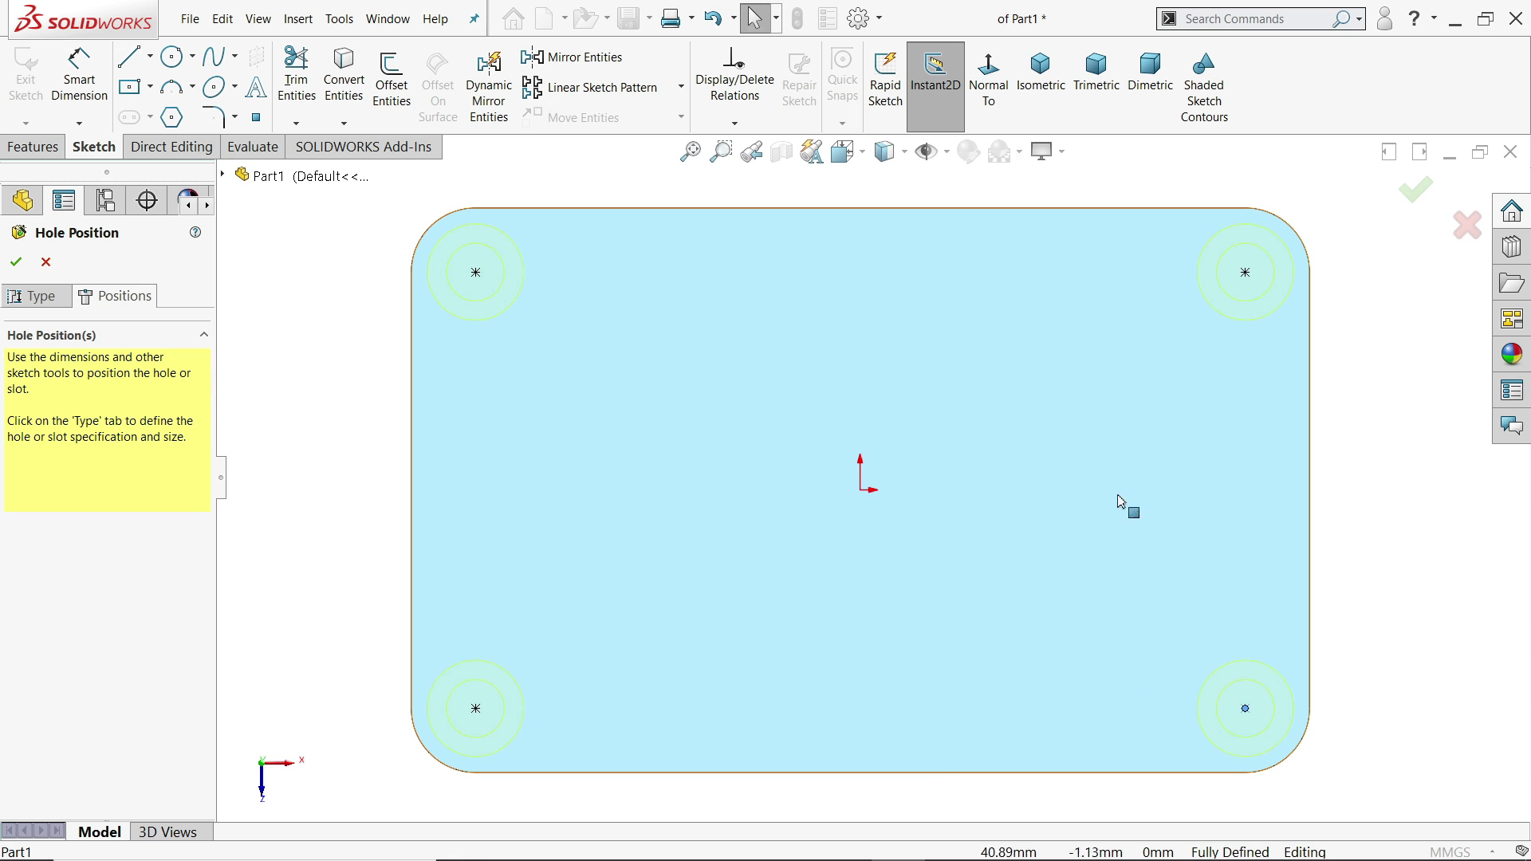
# - Confirm Hole1, inspect a corner hole, and return to an isometric view
pyautogui.scroll(2, 971, 558)
pyautogui.moveTo(970, 558)
pyautogui.mouseDown(button='middle')
pyautogui.moveTo(944, 322)
pyautogui.moveTo(963, 295)
pyautogui.moveTo(933, 324)
pyautogui.moveTo(1013, 542)
pyautogui.mouseUp(button='middle')
pyautogui.scroll(-5, 1017, 547)
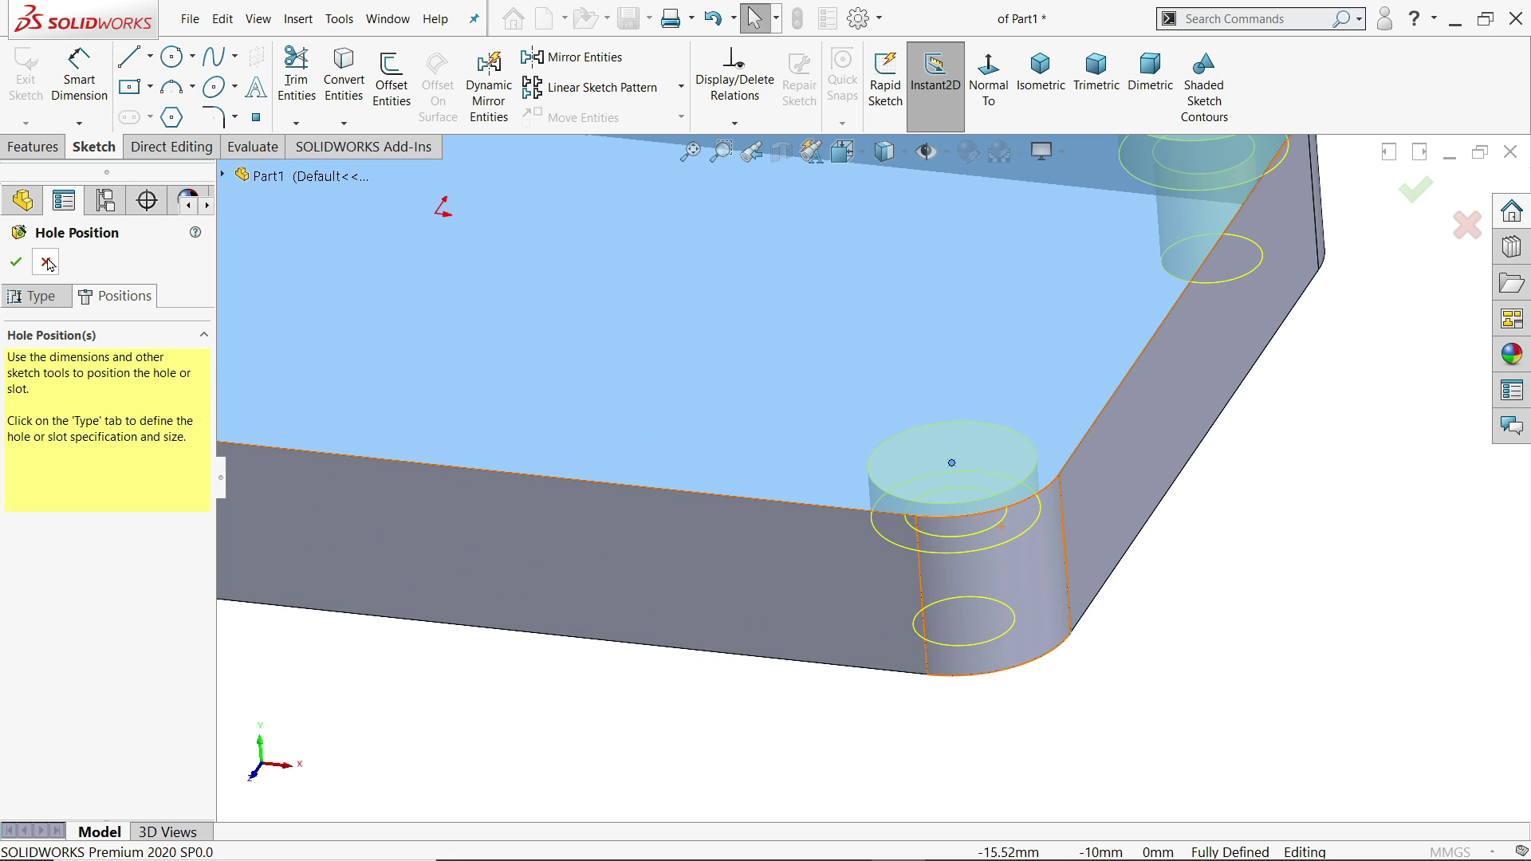
pyautogui.click(16, 262)
pyautogui.moveTo(917, 478); pyautogui.dragTo(881, 518, button='middle')
pyautogui.scroll(5, 879, 495)
pyautogui.scroll(-3, 811, 274)
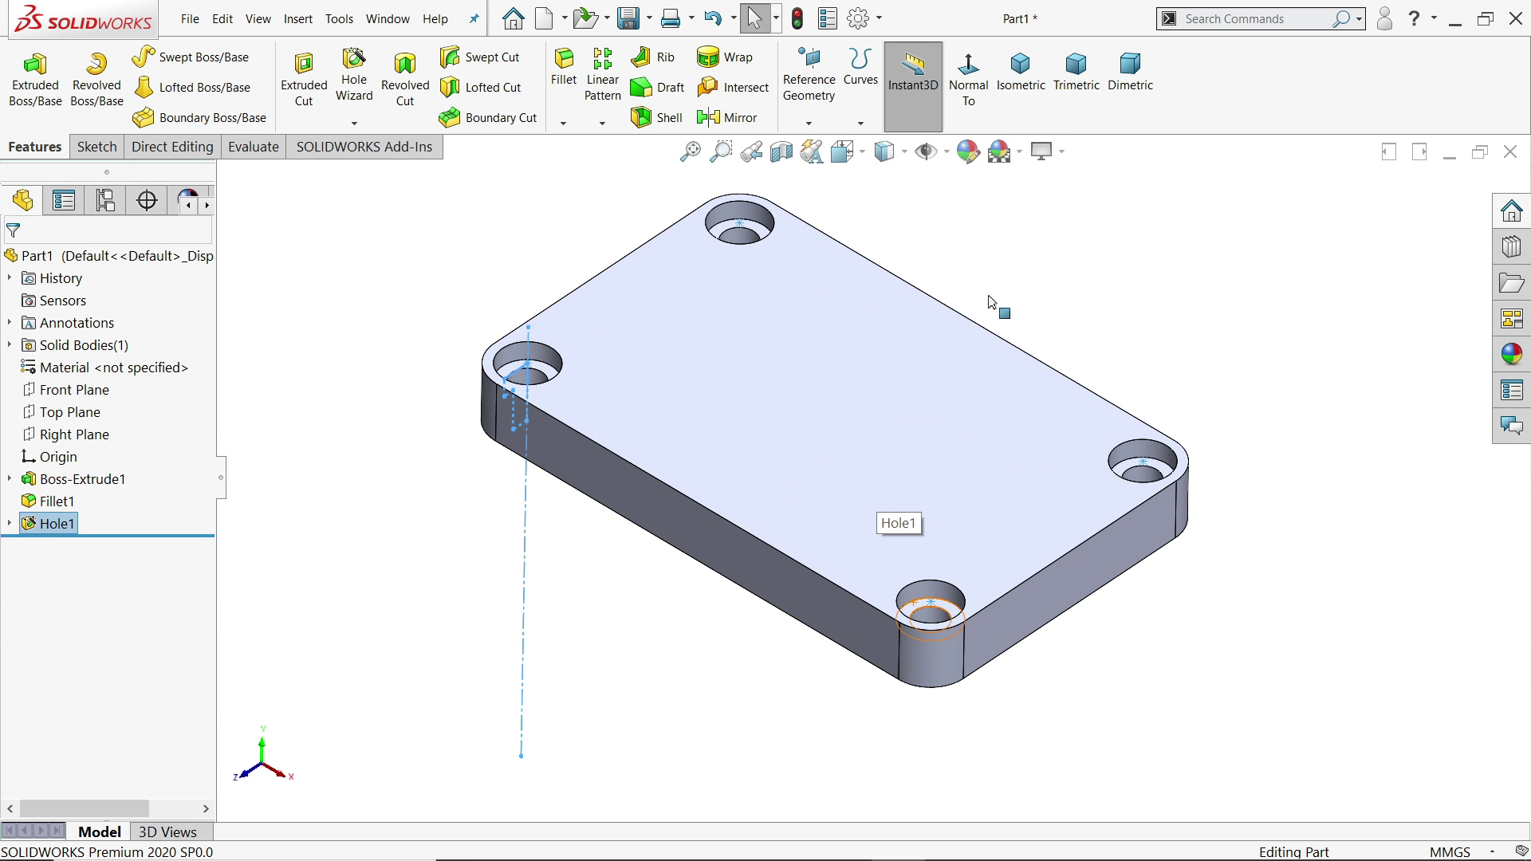
pyautogui.press('Escape')
pyautogui.hotkey('ctrl', '7')
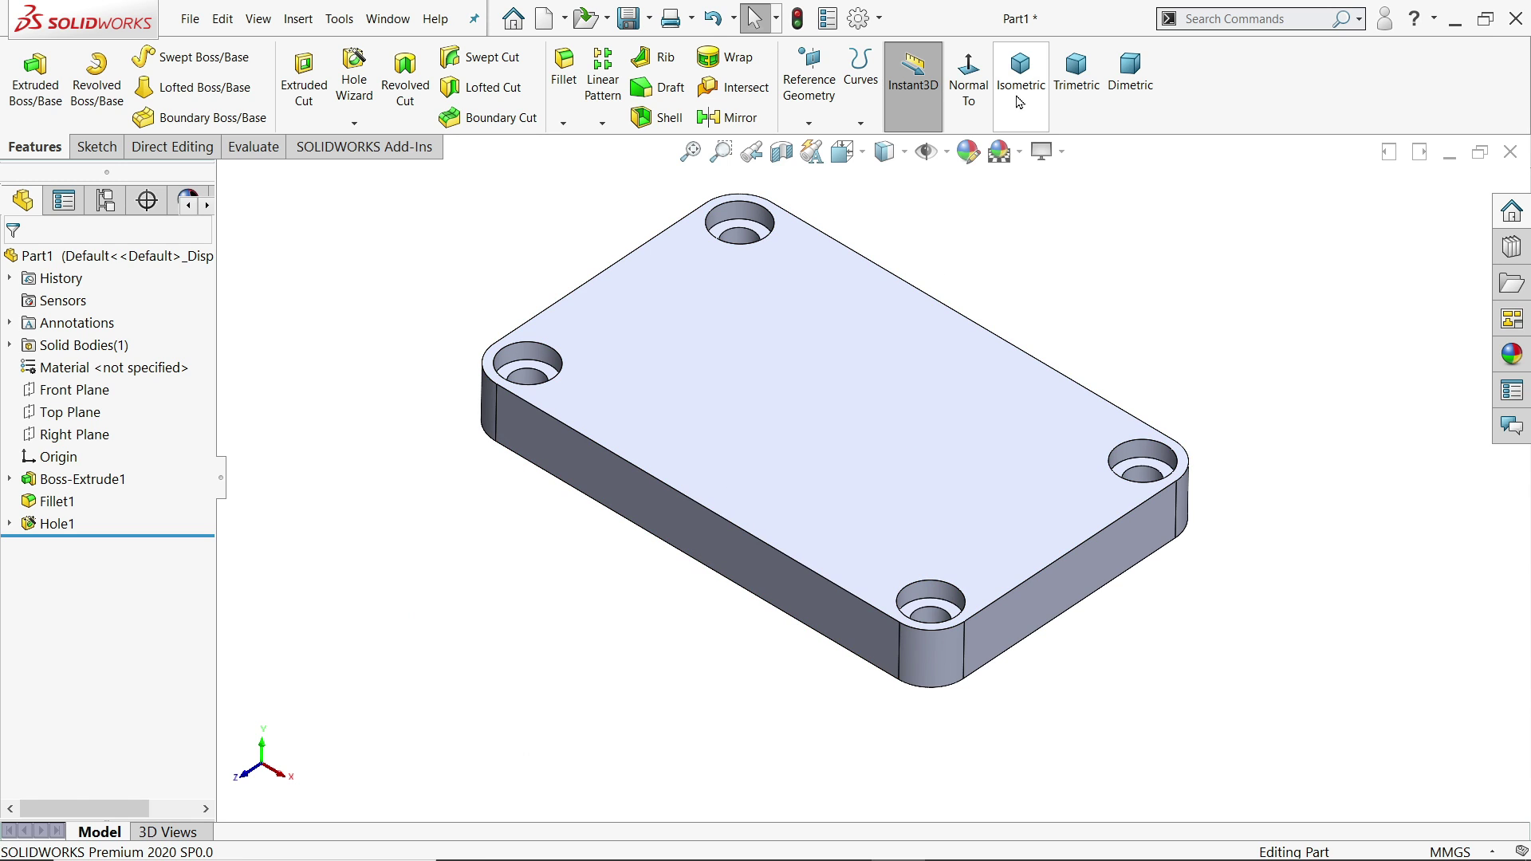
# - Start a sketch on the plate's long side face with a vertical centerline up from the origin
pyautogui.click(735, 564)
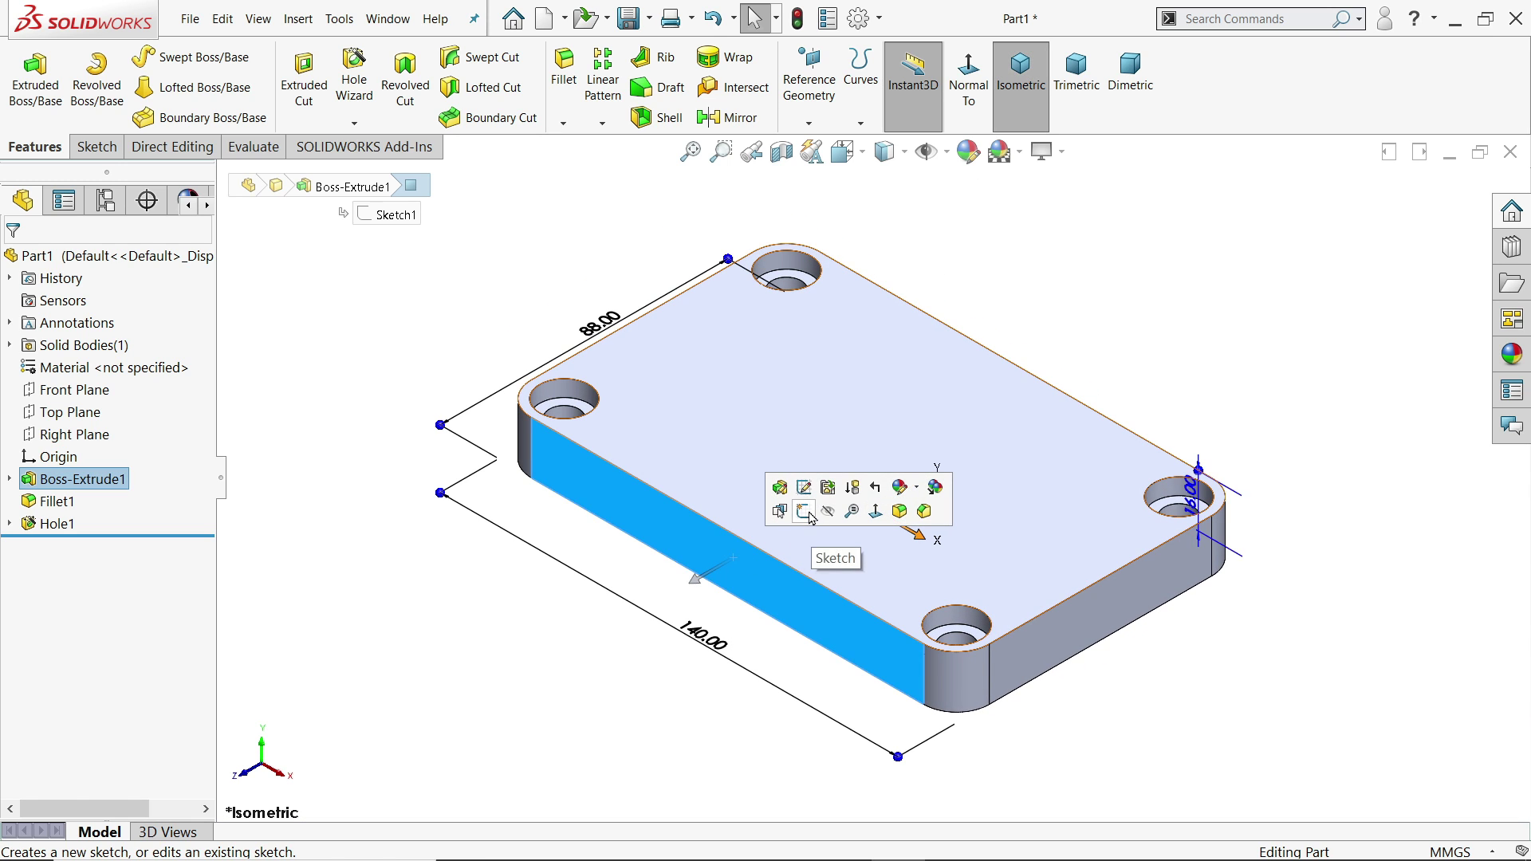
pyautogui.click(814, 523)
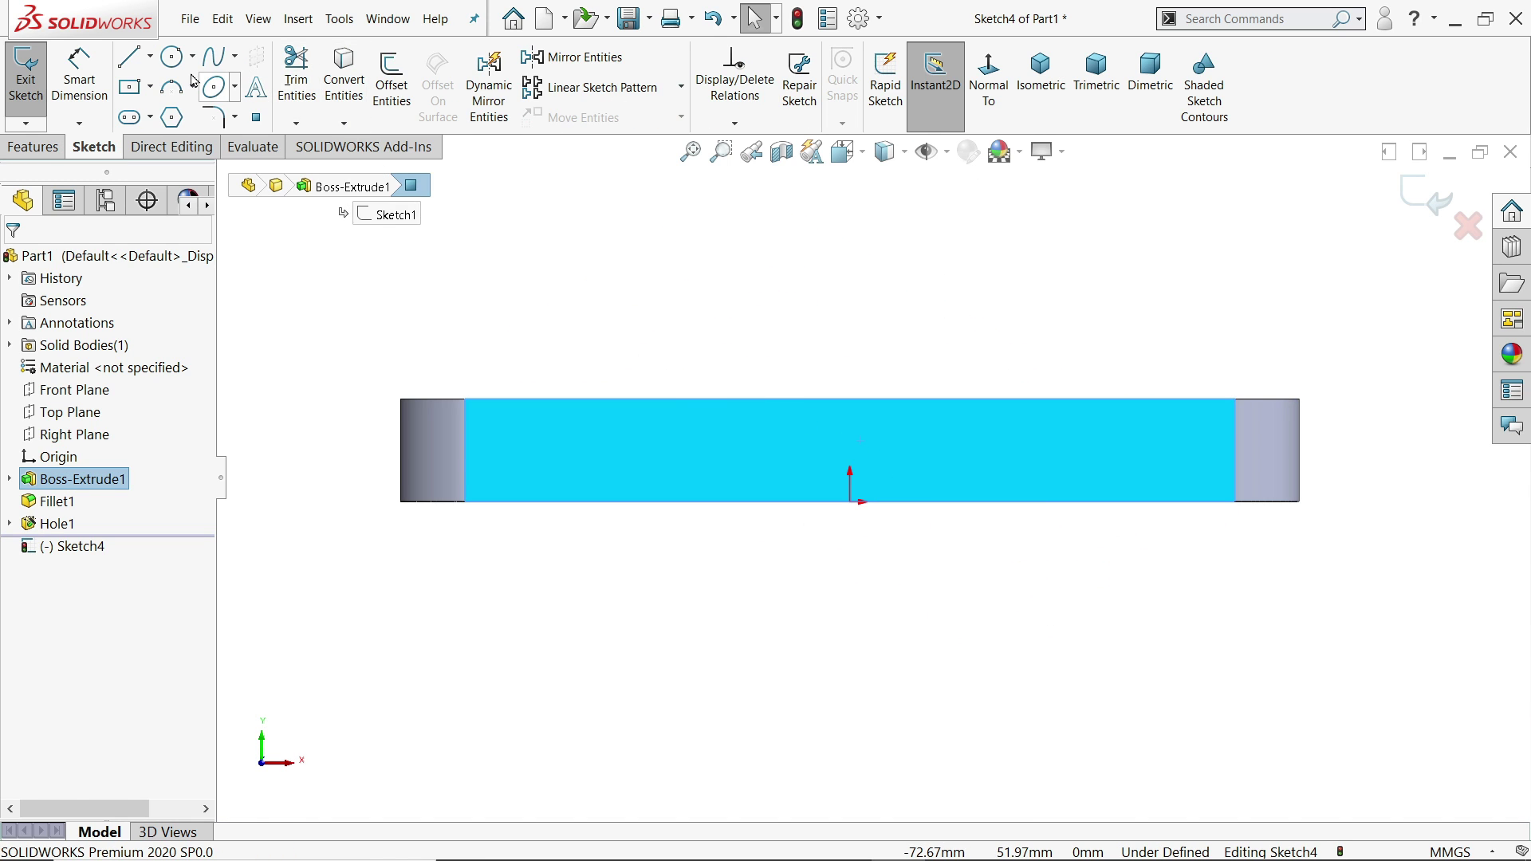
pyautogui.click(149, 55)
pyautogui.click(164, 112)
pyautogui.scroll(-2, 678, 434)
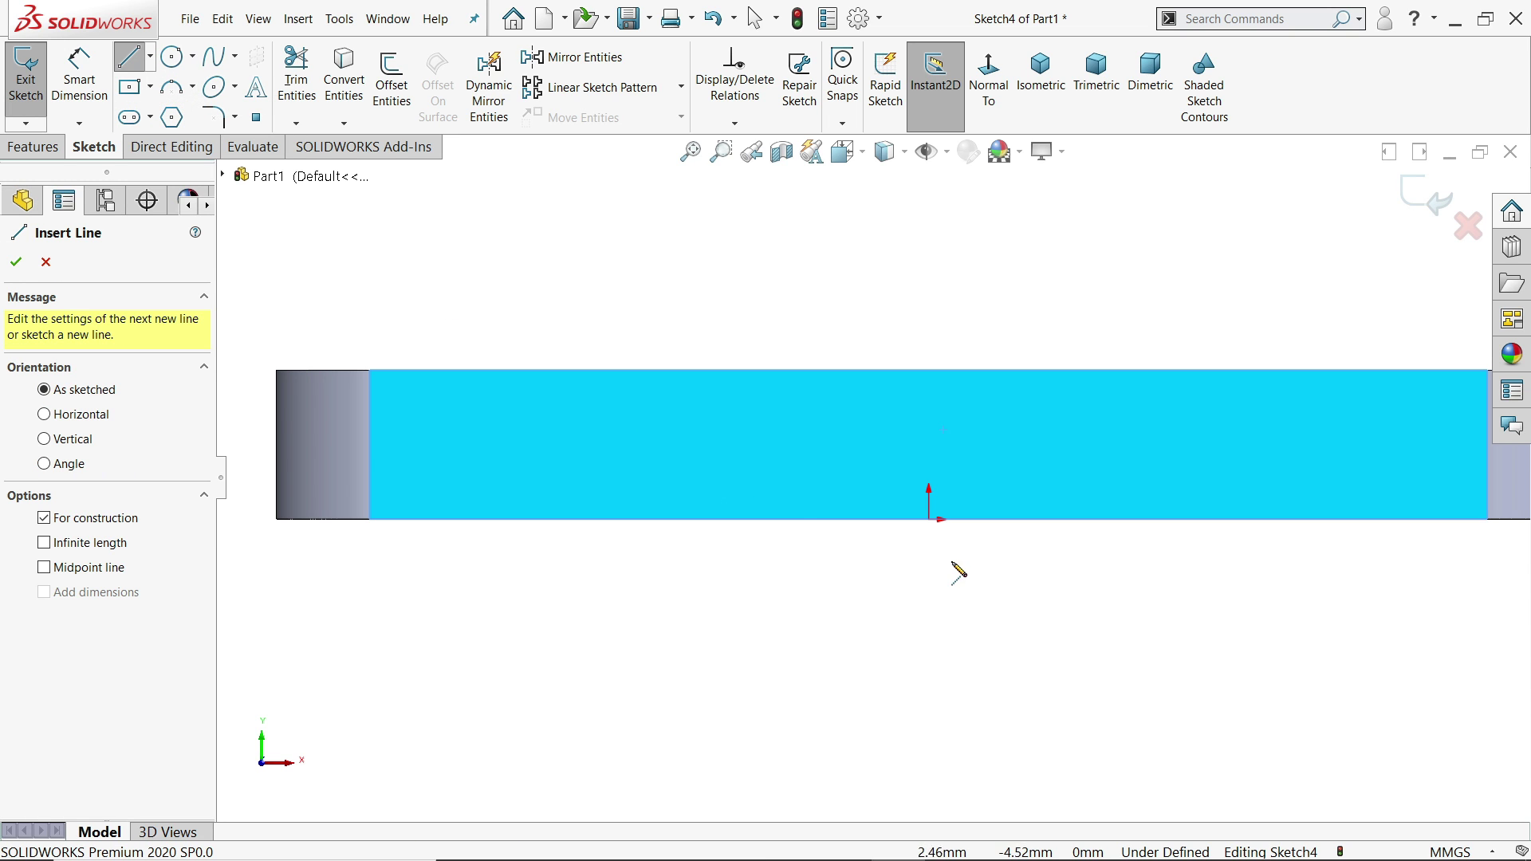
pyautogui.click(928, 519)
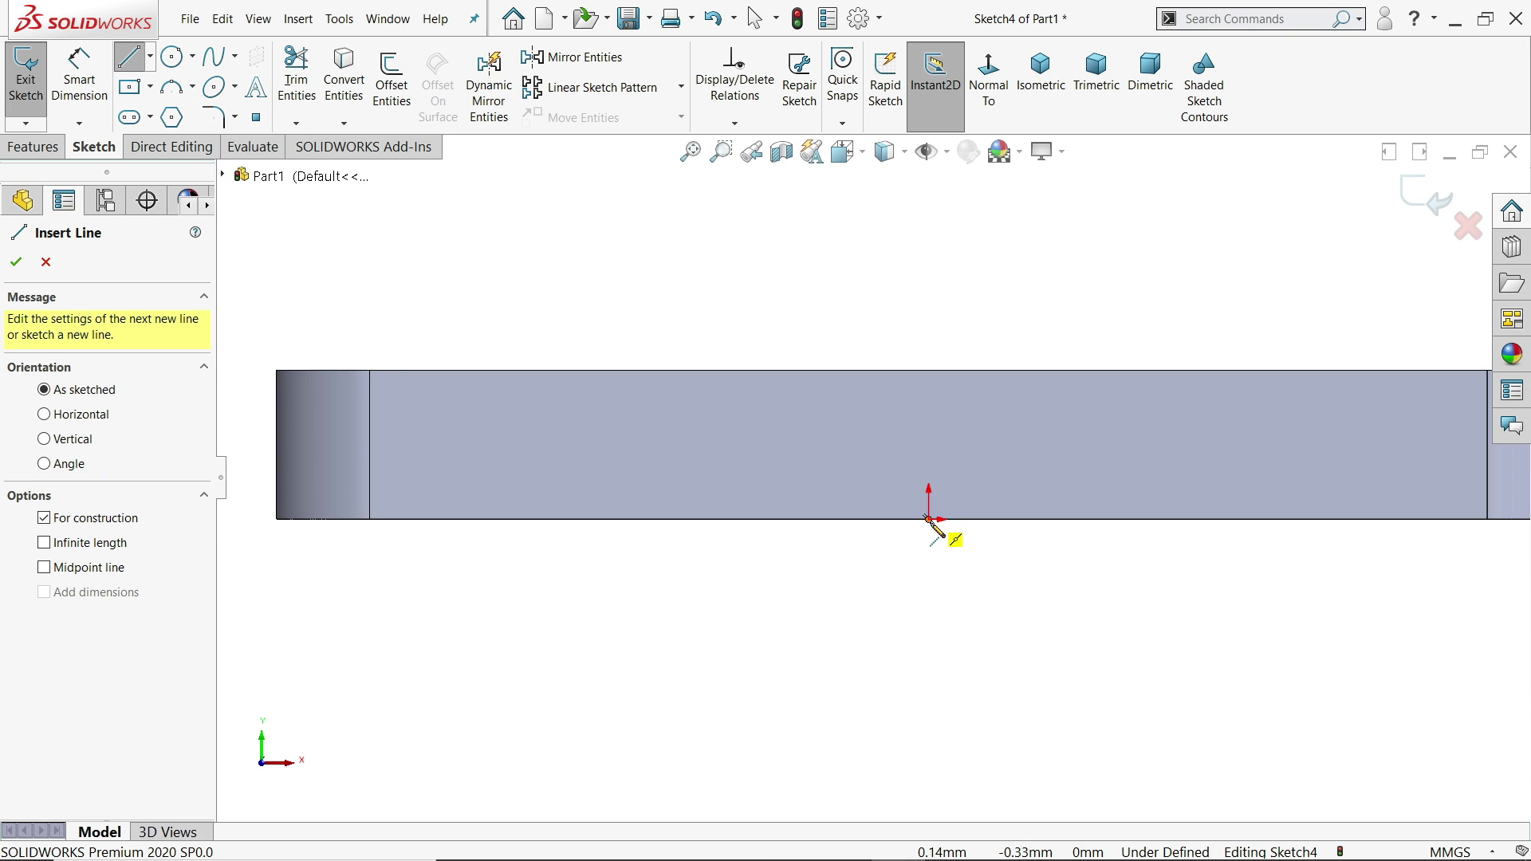
pyautogui.click(928, 370)
pyautogui.rightClick(974, 313)
pyautogui.click(989, 328)
# - Draw a closed trapezoid profile along the plate's bottom edge
pyautogui.click(129, 56)
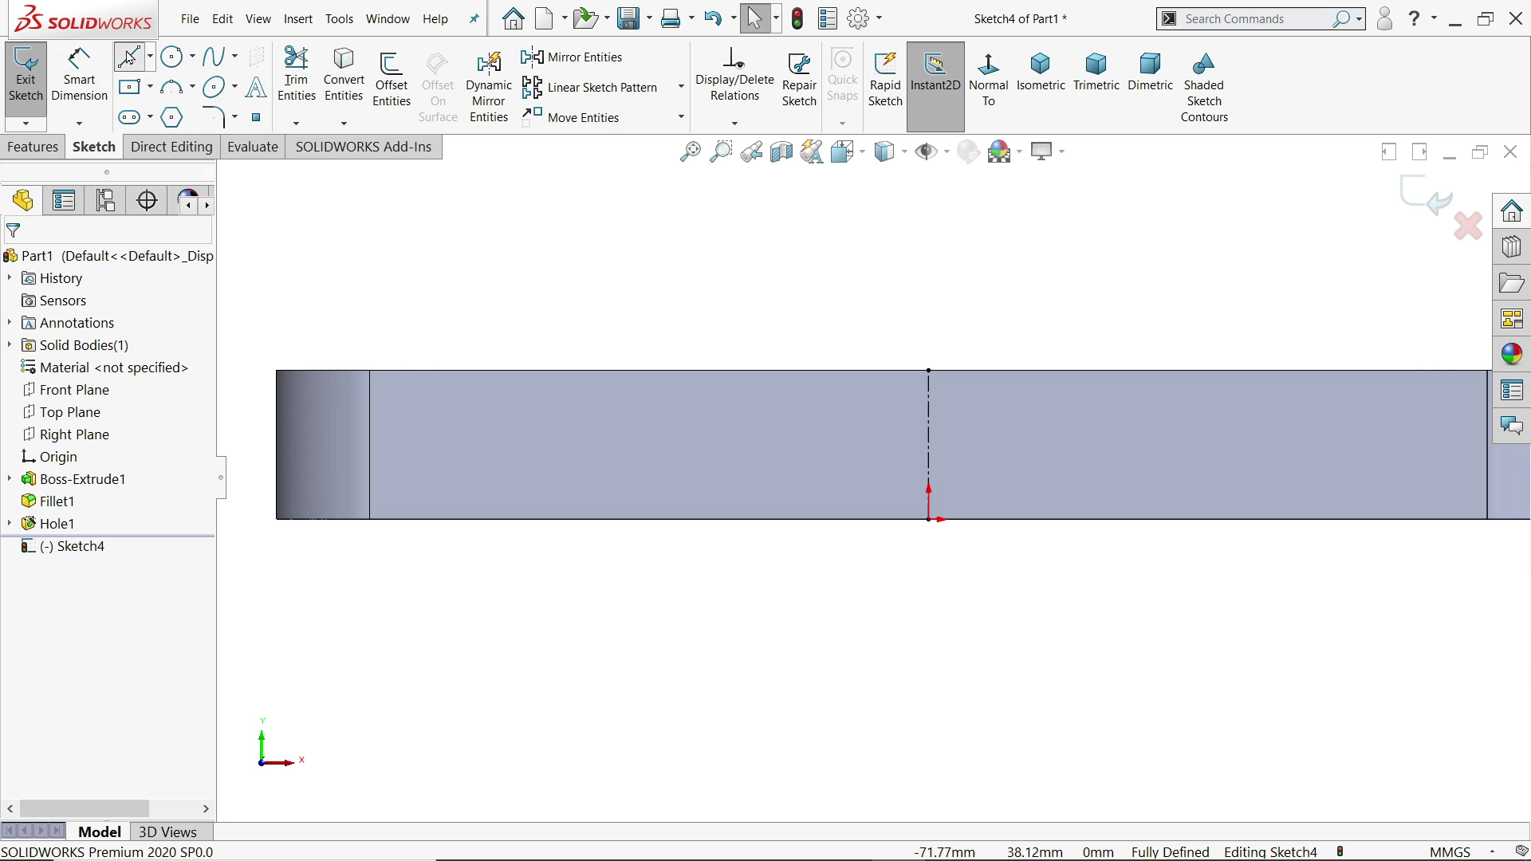
pyautogui.click(636, 519)
pyautogui.click(676, 480)
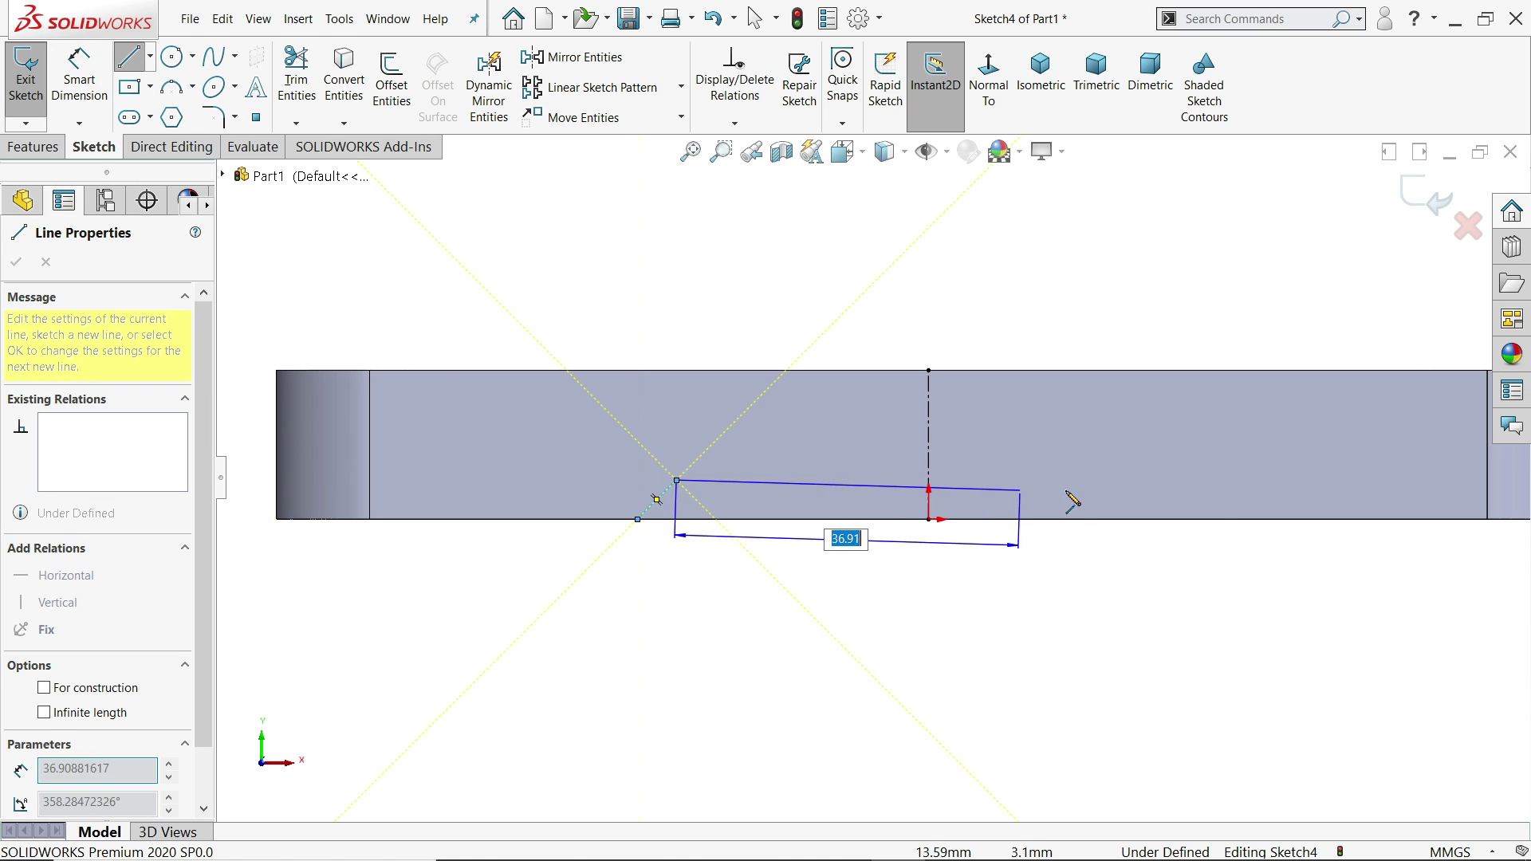
pyautogui.click(1228, 480)
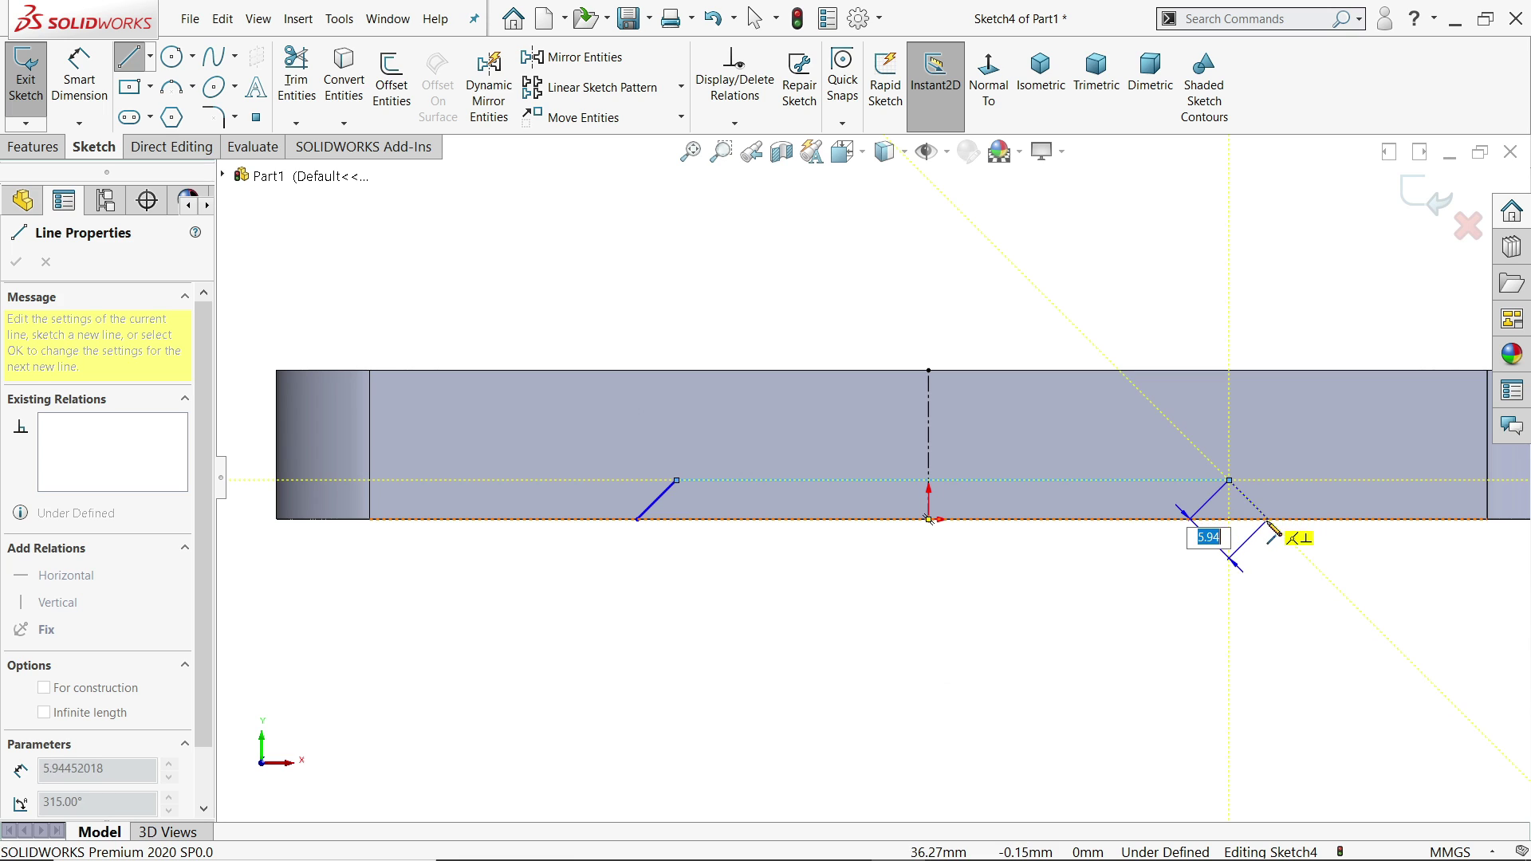
pyautogui.click(1267, 519)
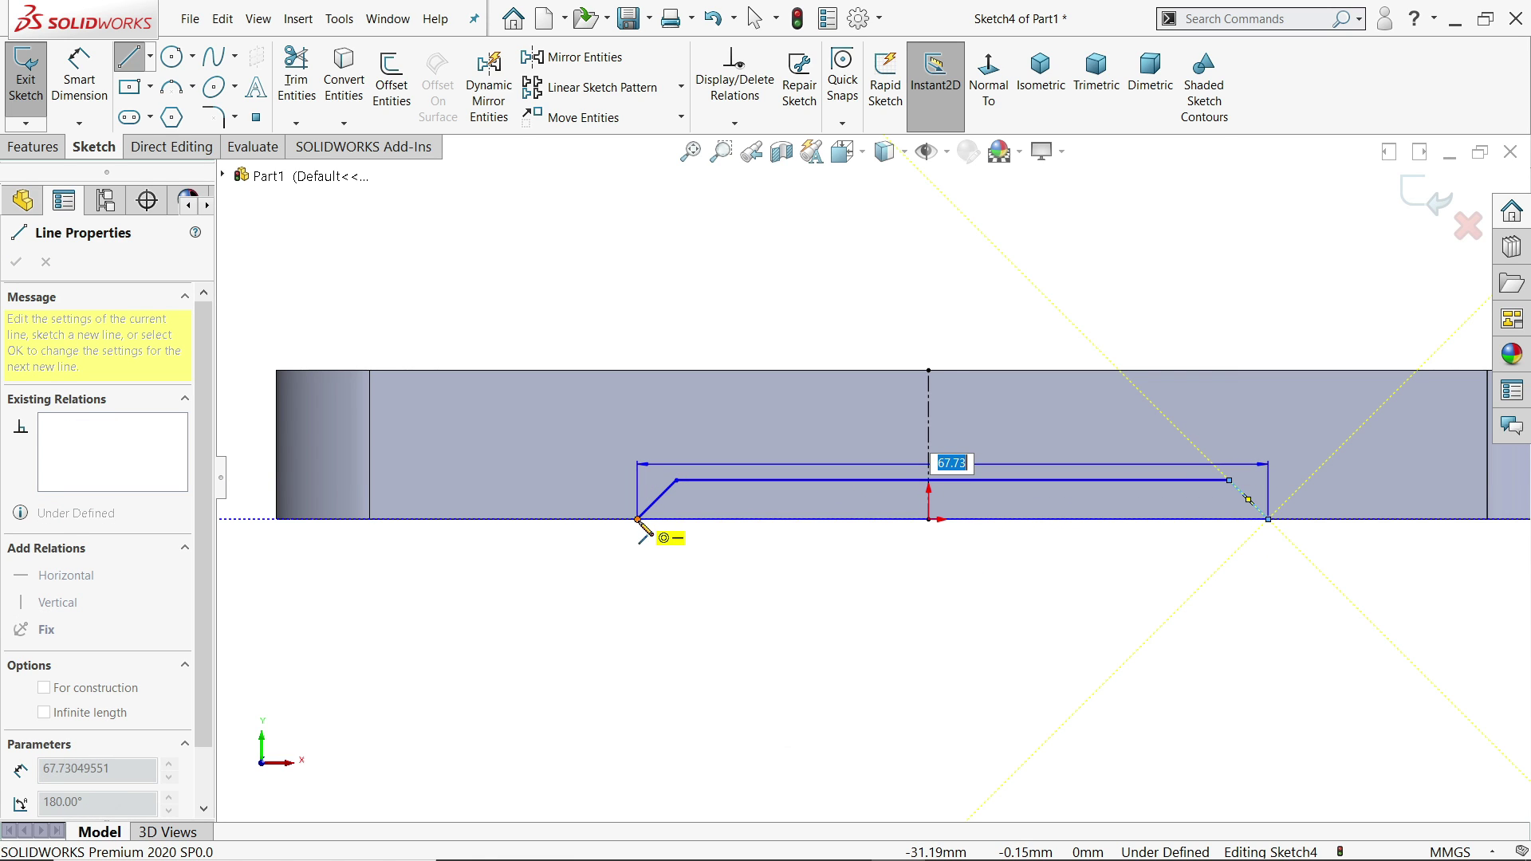
pyautogui.click(638, 519)
pyautogui.rightClick(703, 558)
pyautogui.click(754, 572)
pyautogui.scroll(-1, 982, 501)
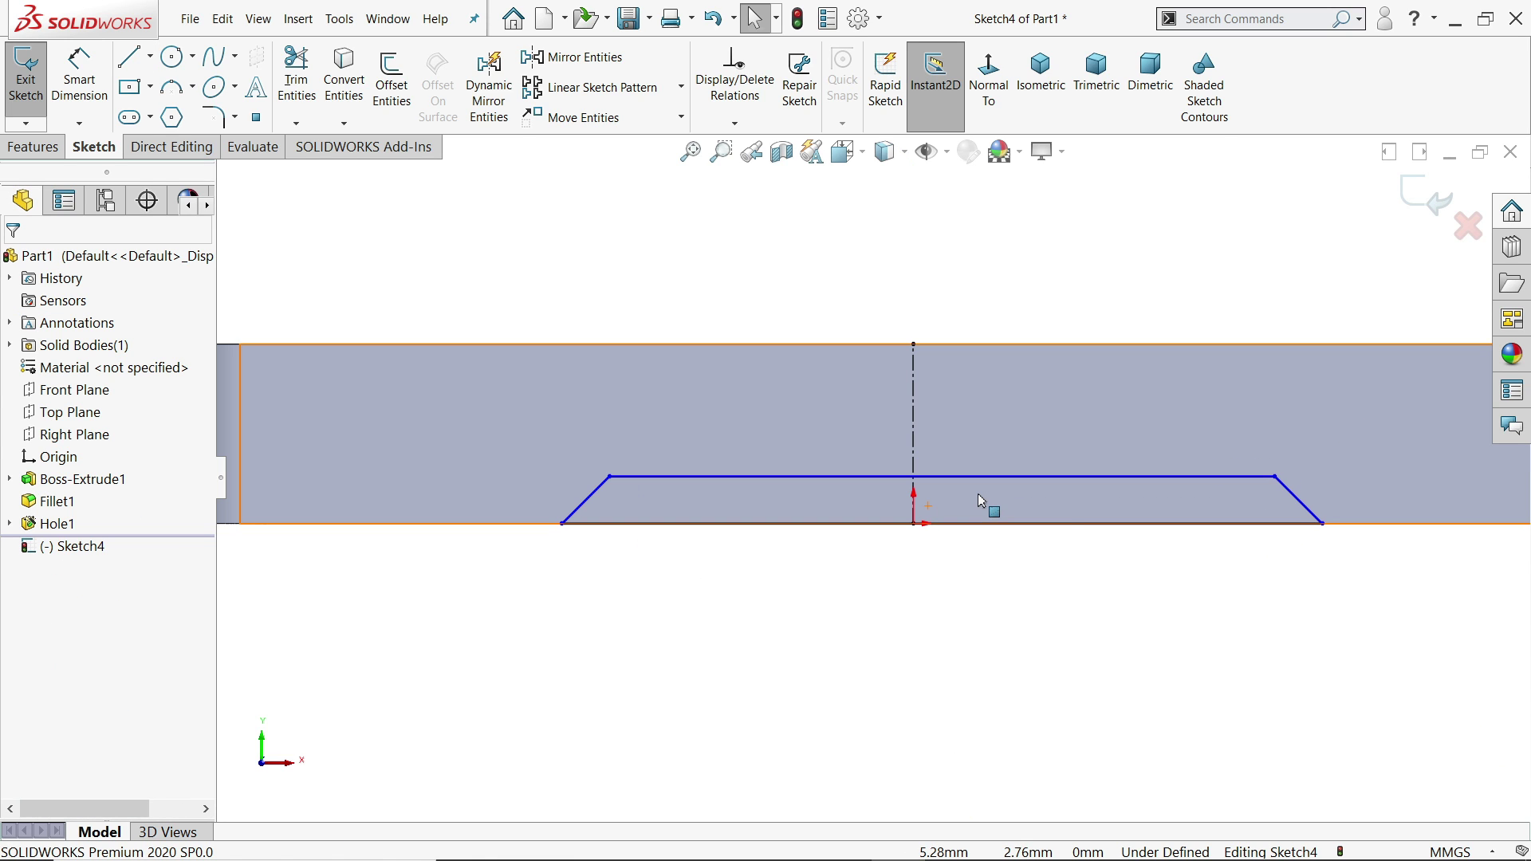
pyautogui.scroll(-1, 1029, 514)
pyautogui.scroll(1, 1145, 519)
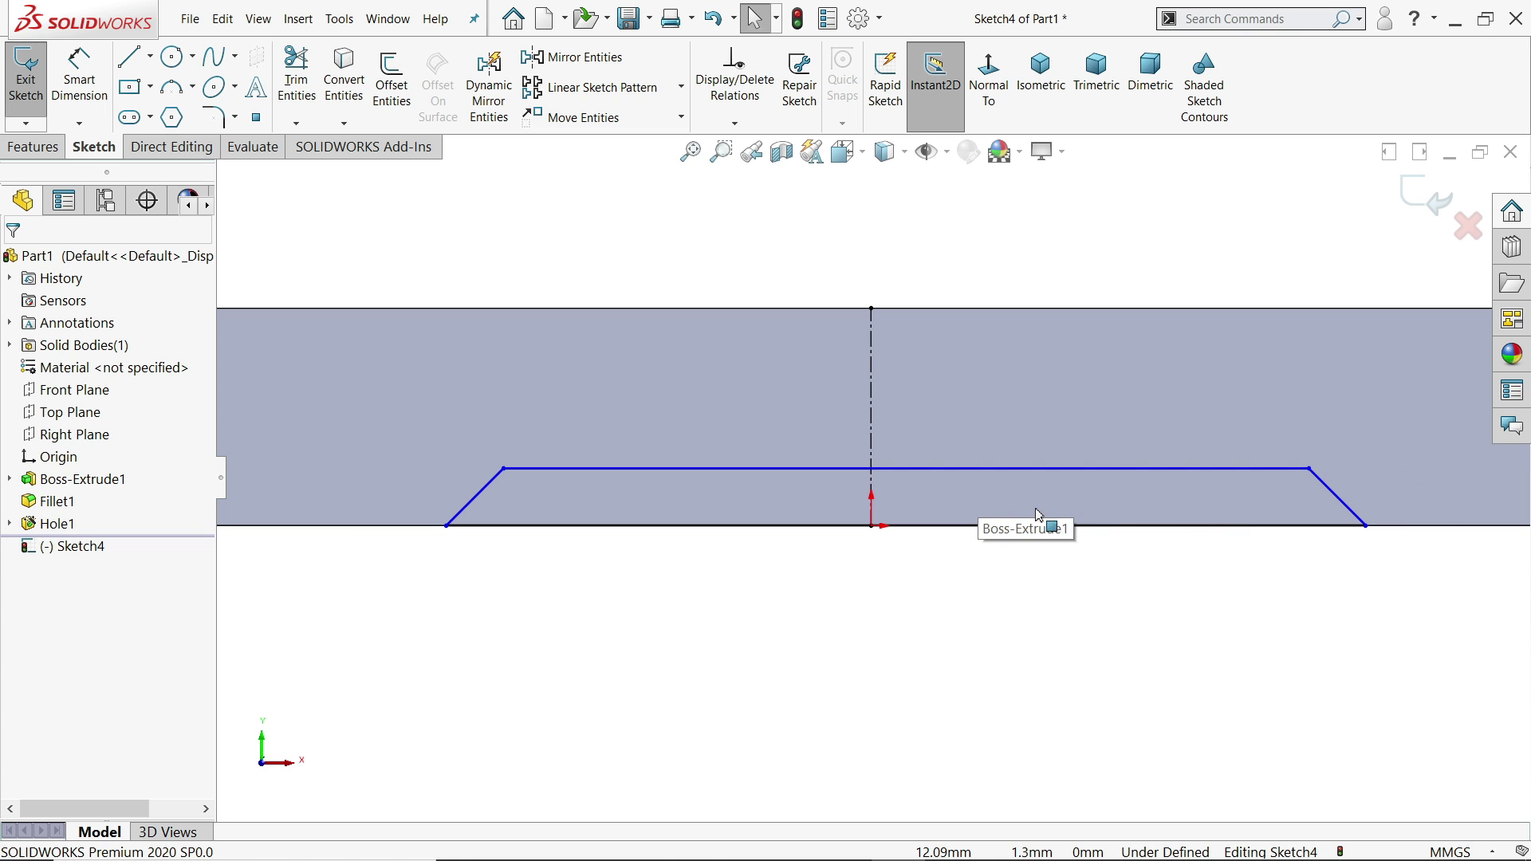
# - Select both slanted lines and the centerline
pyautogui.click(1336, 498)
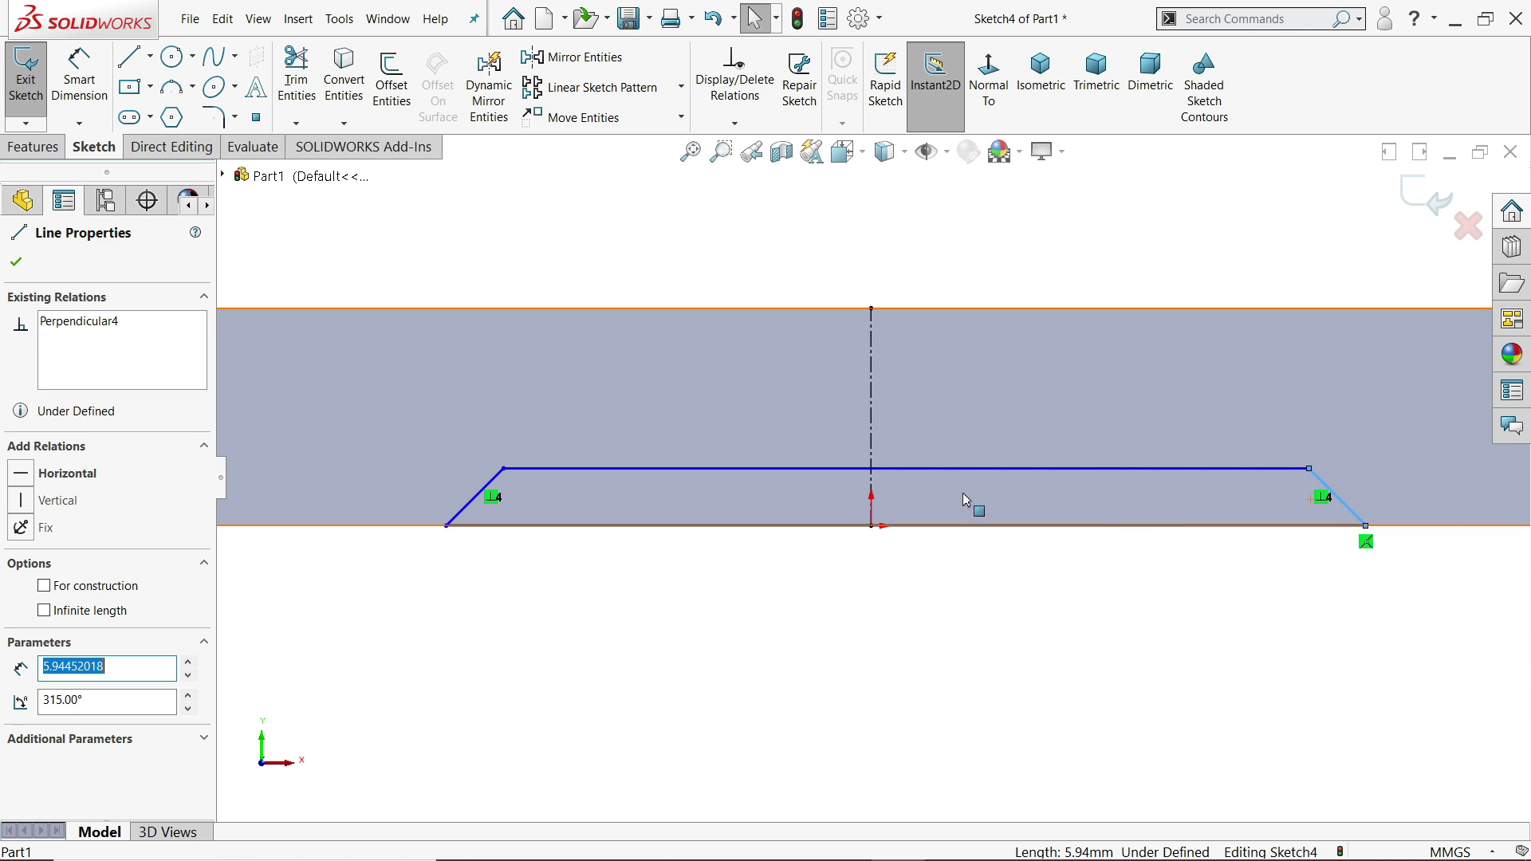
pyautogui.keyDown('ctrl'); pyautogui.click(871, 487); pyautogui.keyUp('ctrl')
pyautogui.keyDown('ctrl'); pyautogui.click(458, 513); pyautogui.keyUp('ctrl')
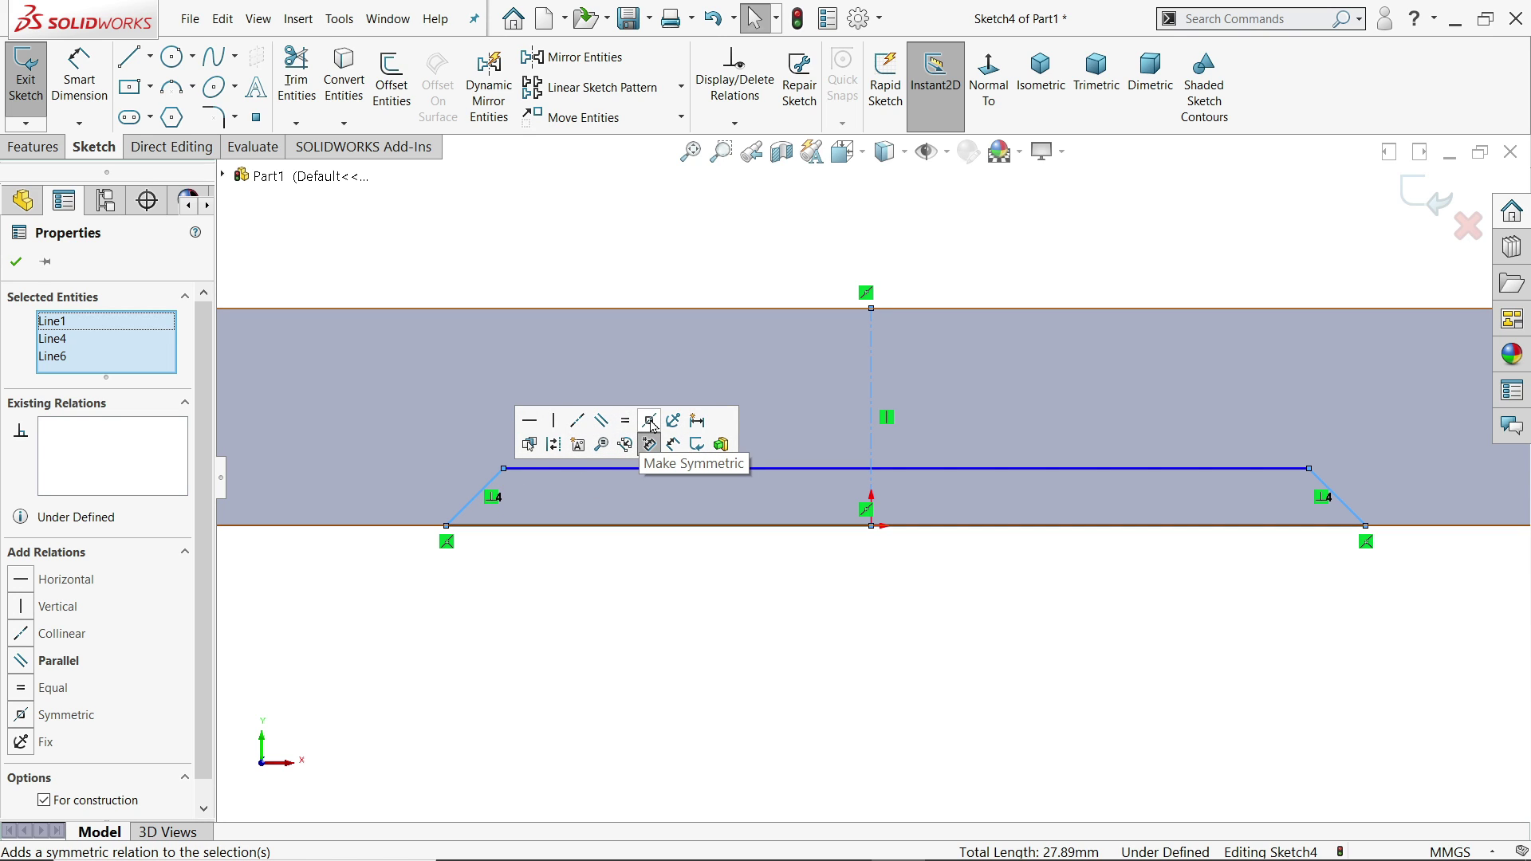
# - Make the slanted sides symmetric about the centerline and add a driven 45° angle dimension
pyautogui.click(649, 441)
pyautogui.click(78, 76)
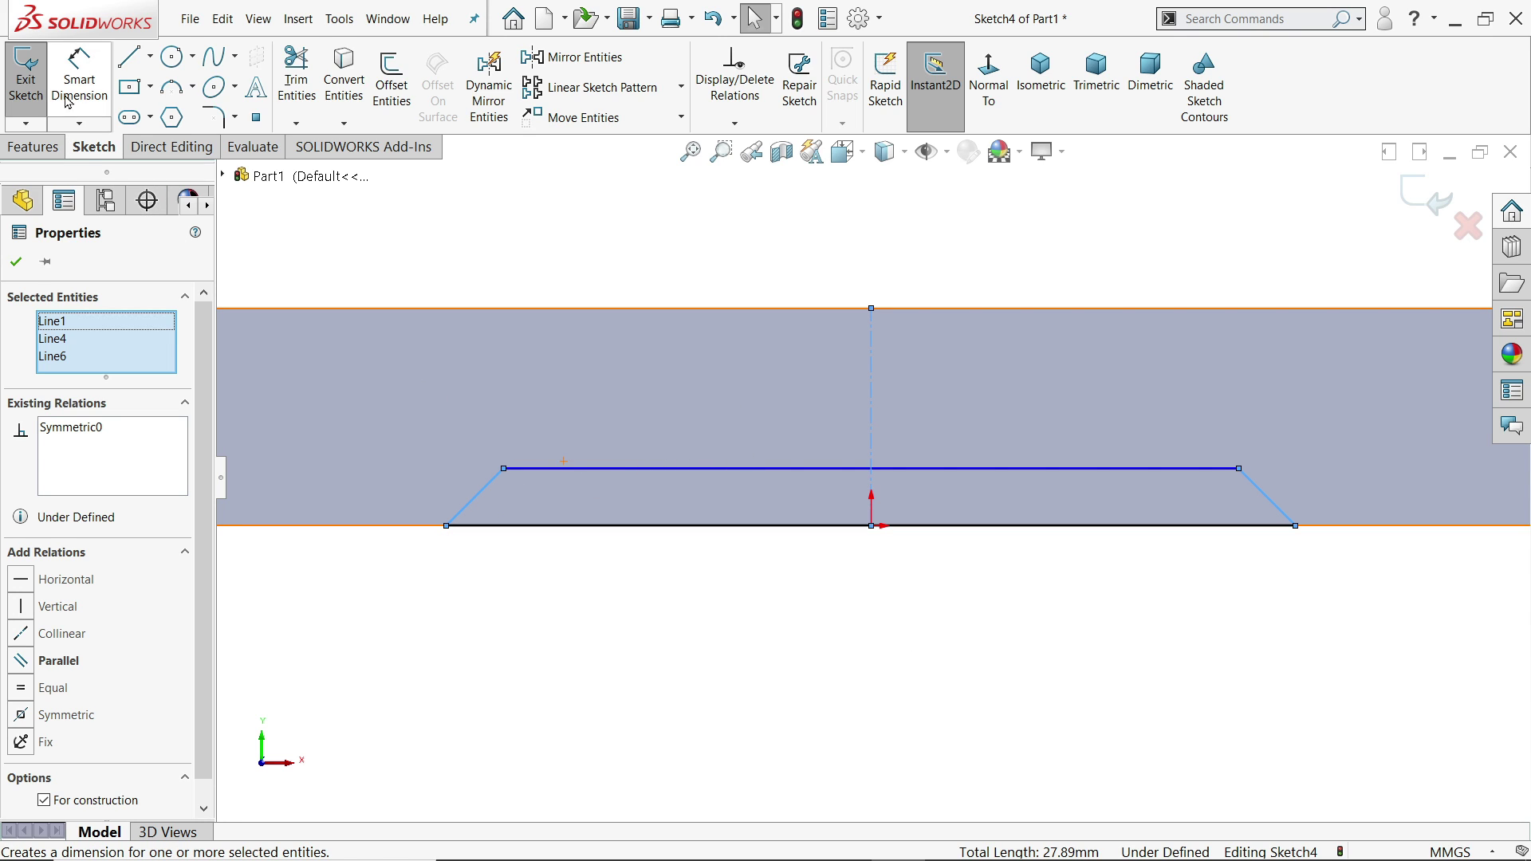
pyautogui.click(1283, 514)
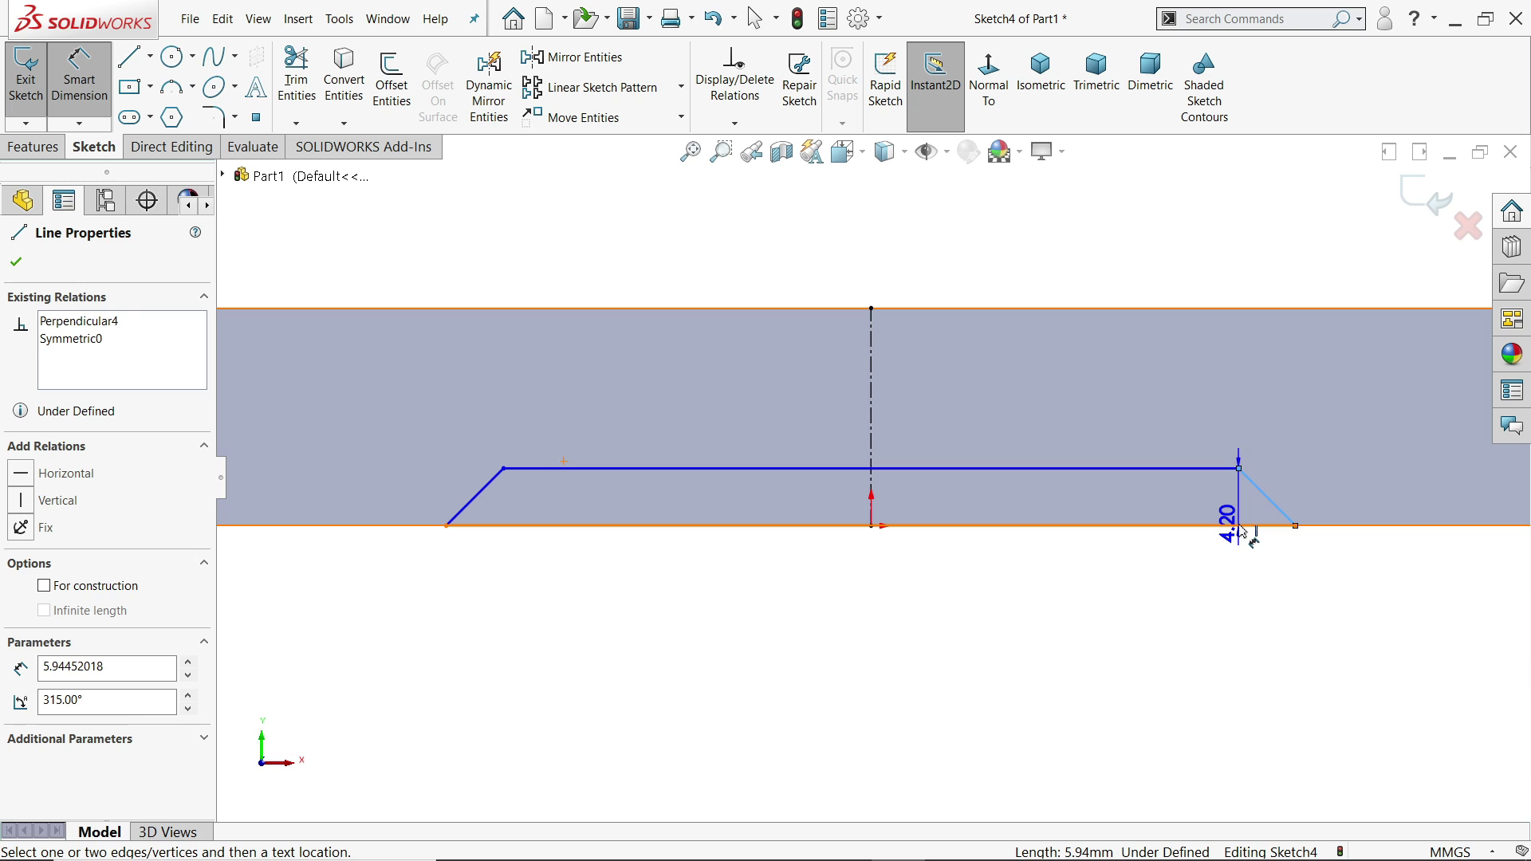
pyautogui.click(1231, 525)
pyautogui.click(1149, 448)
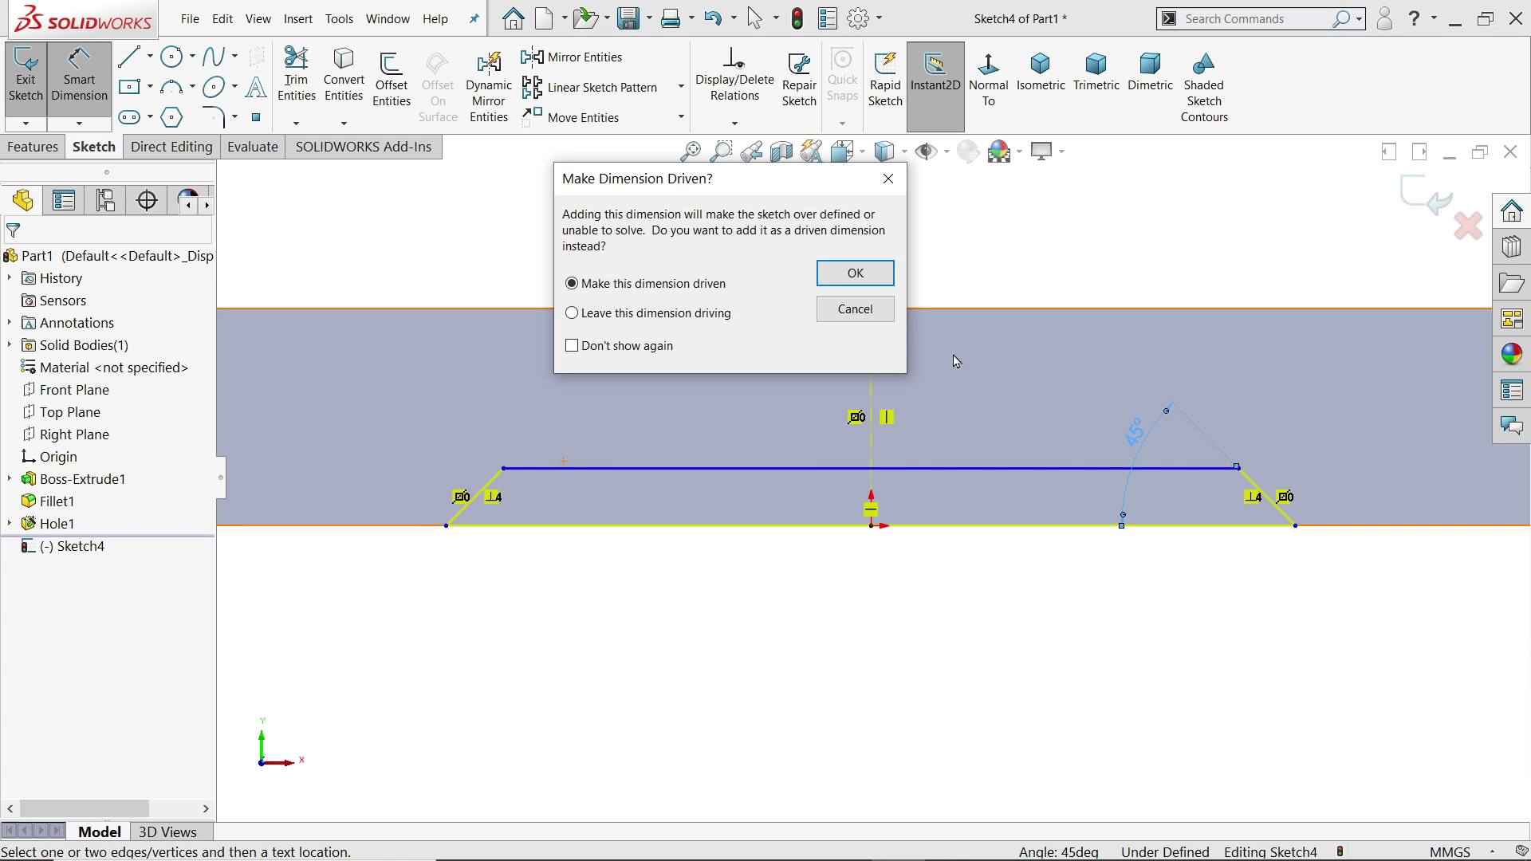
pyautogui.click(866, 284)
# - Dimension the trapezoid 3 mm deep and 70 mm wide, then zoom to fit
pyautogui.click(1102, 470)
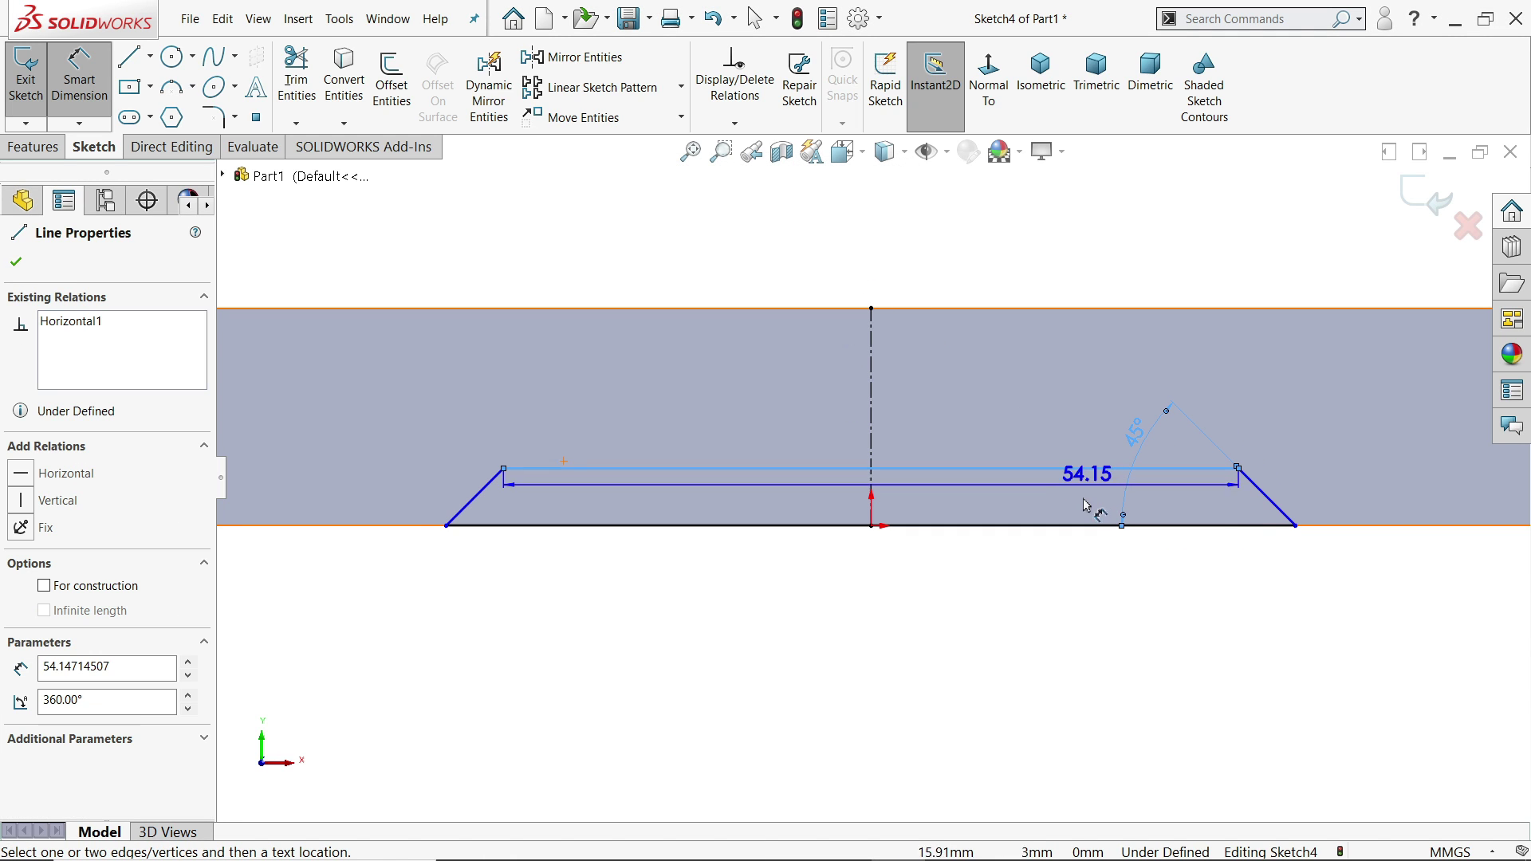
pyautogui.click(1078, 527)
pyautogui.click(1074, 571)
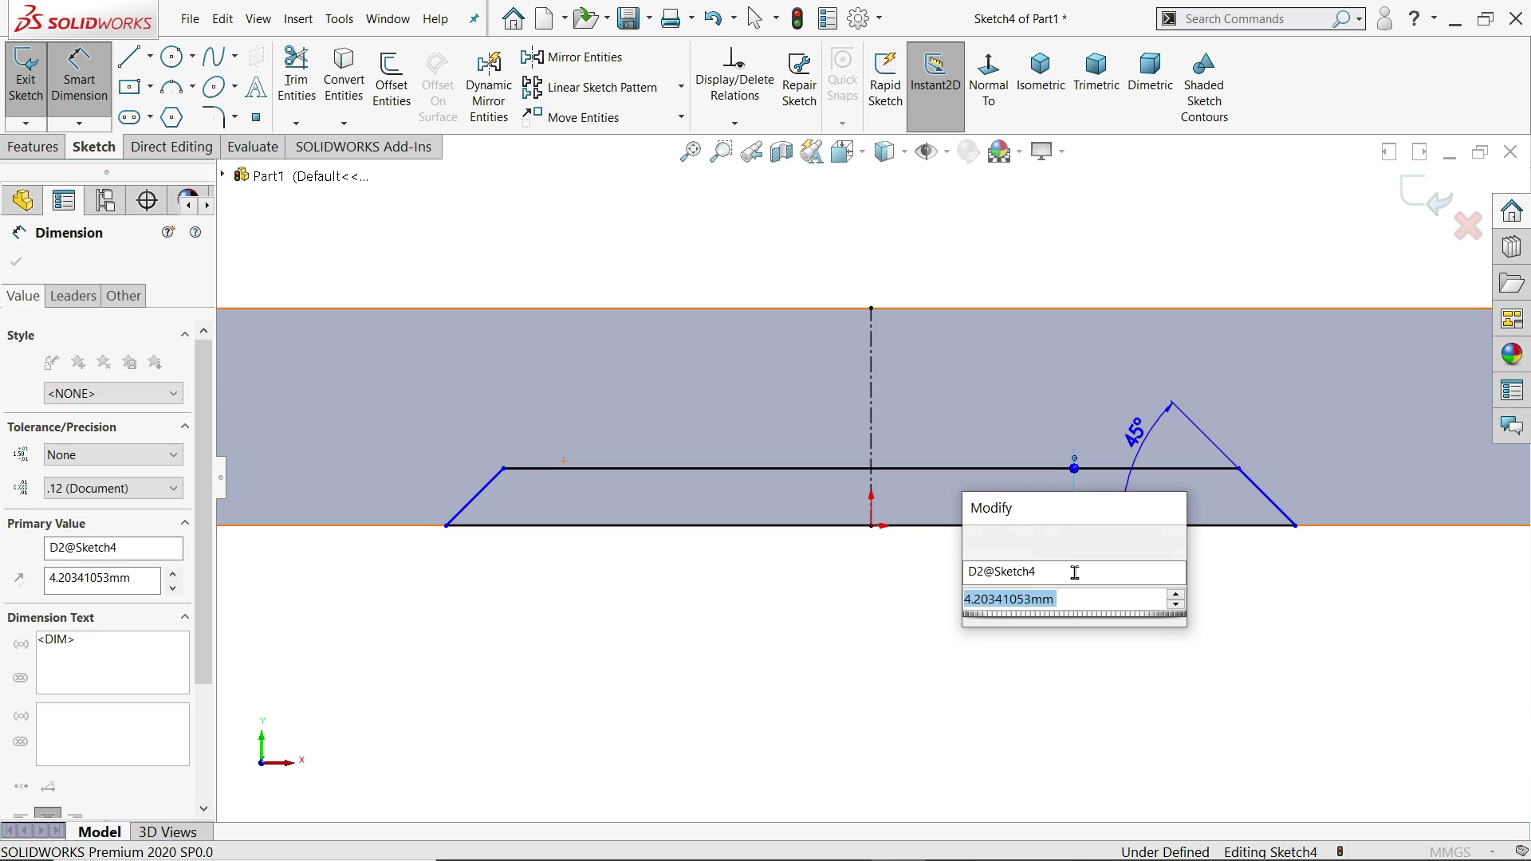
pyautogui.write('3')
pyautogui.press('Return')
pyautogui.click(947, 526)
pyautogui.click(915, 613)
pyautogui.write('70')
pyautogui.press('Return')
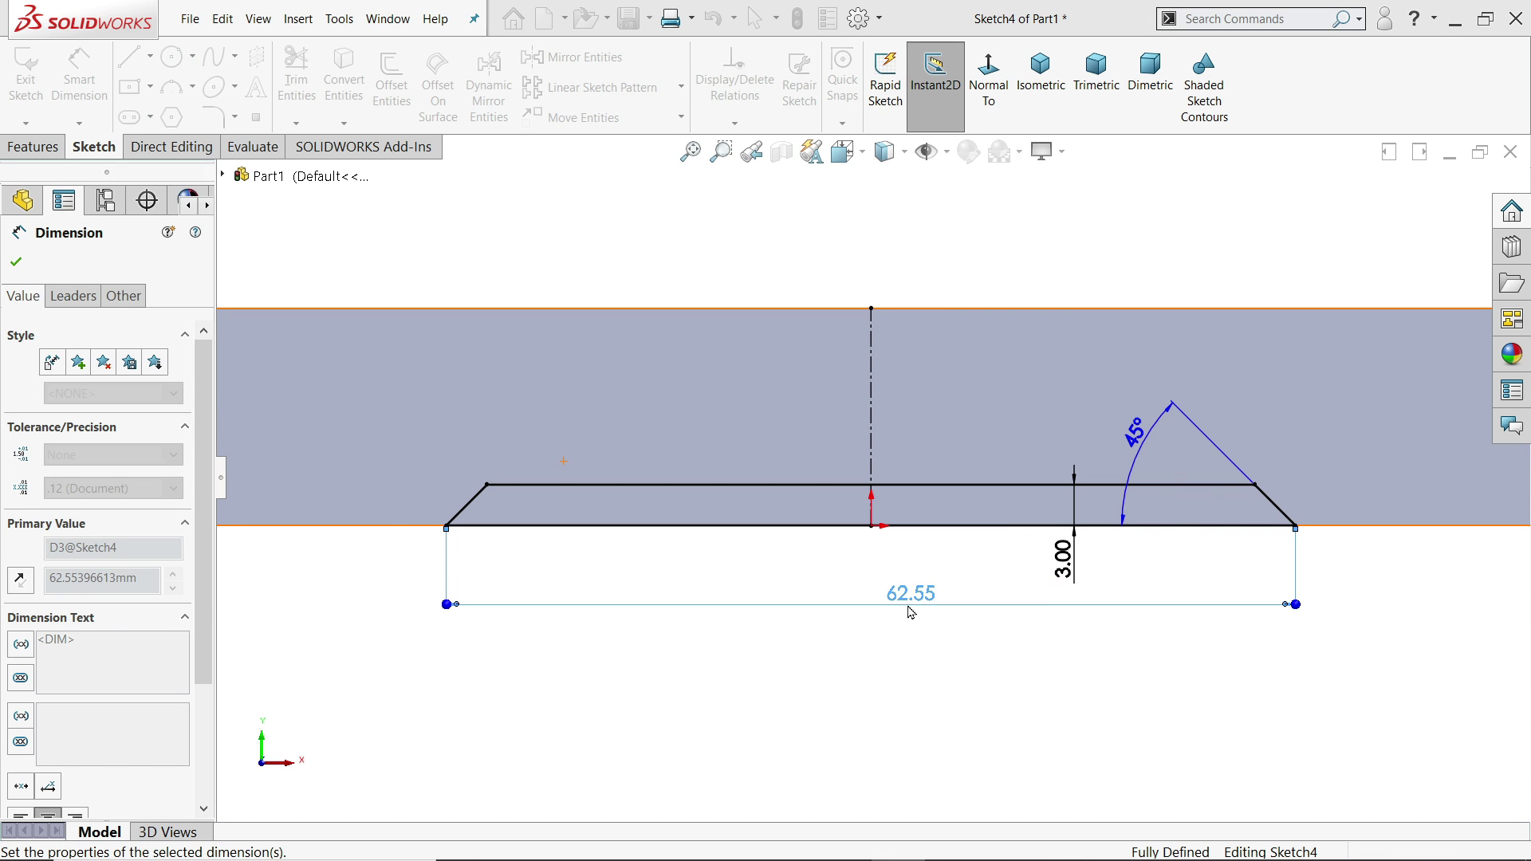
pyautogui.press('f')
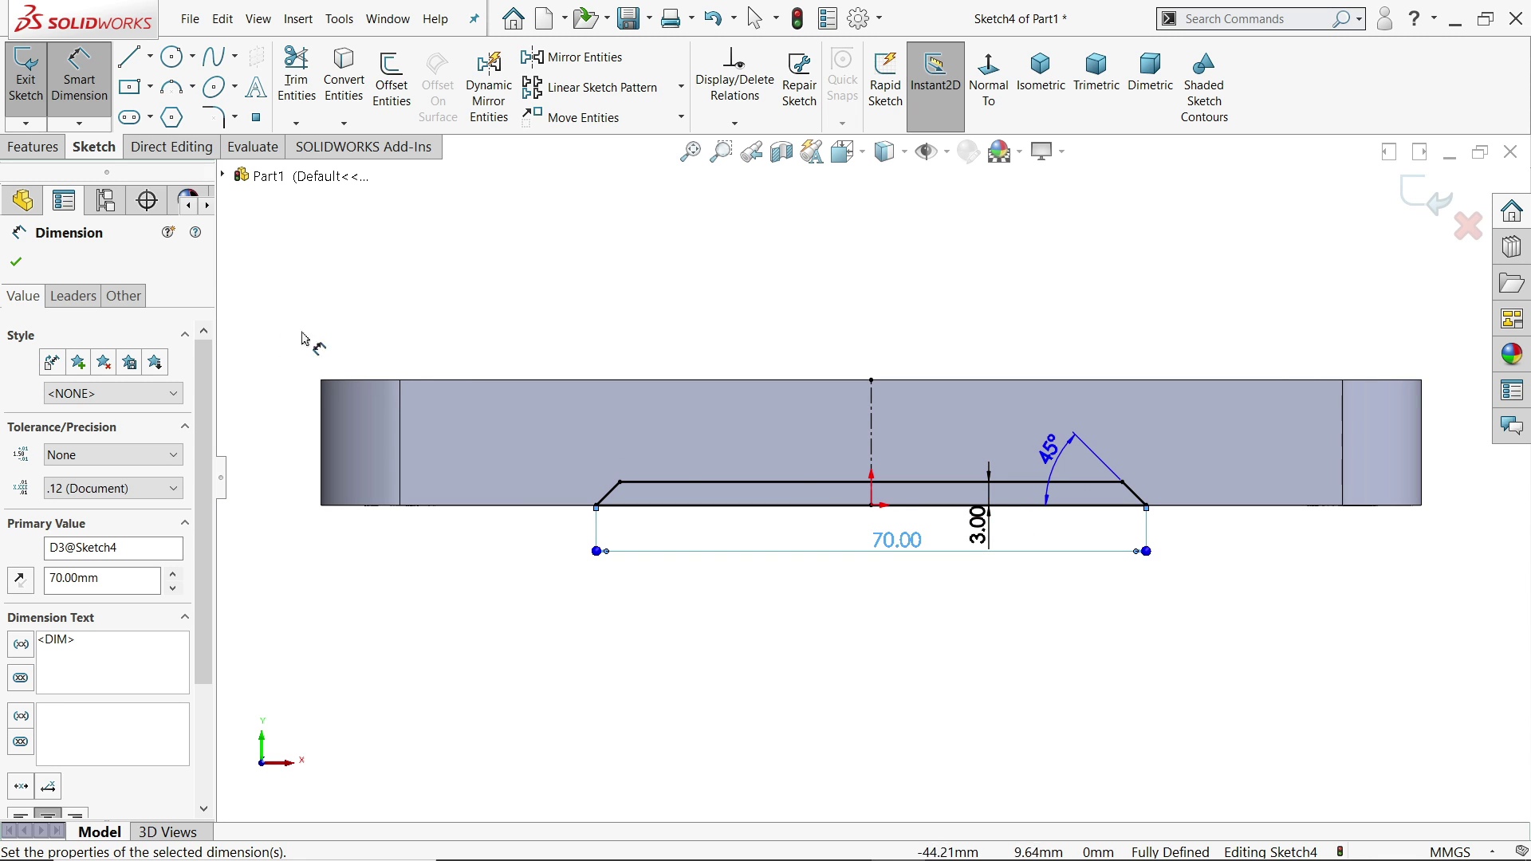
pyautogui.click(32, 146)
# - Cut the trapezoid profile Up To Next to groove the plate's underside as Cut-Extrude1
pyautogui.click(304, 79)
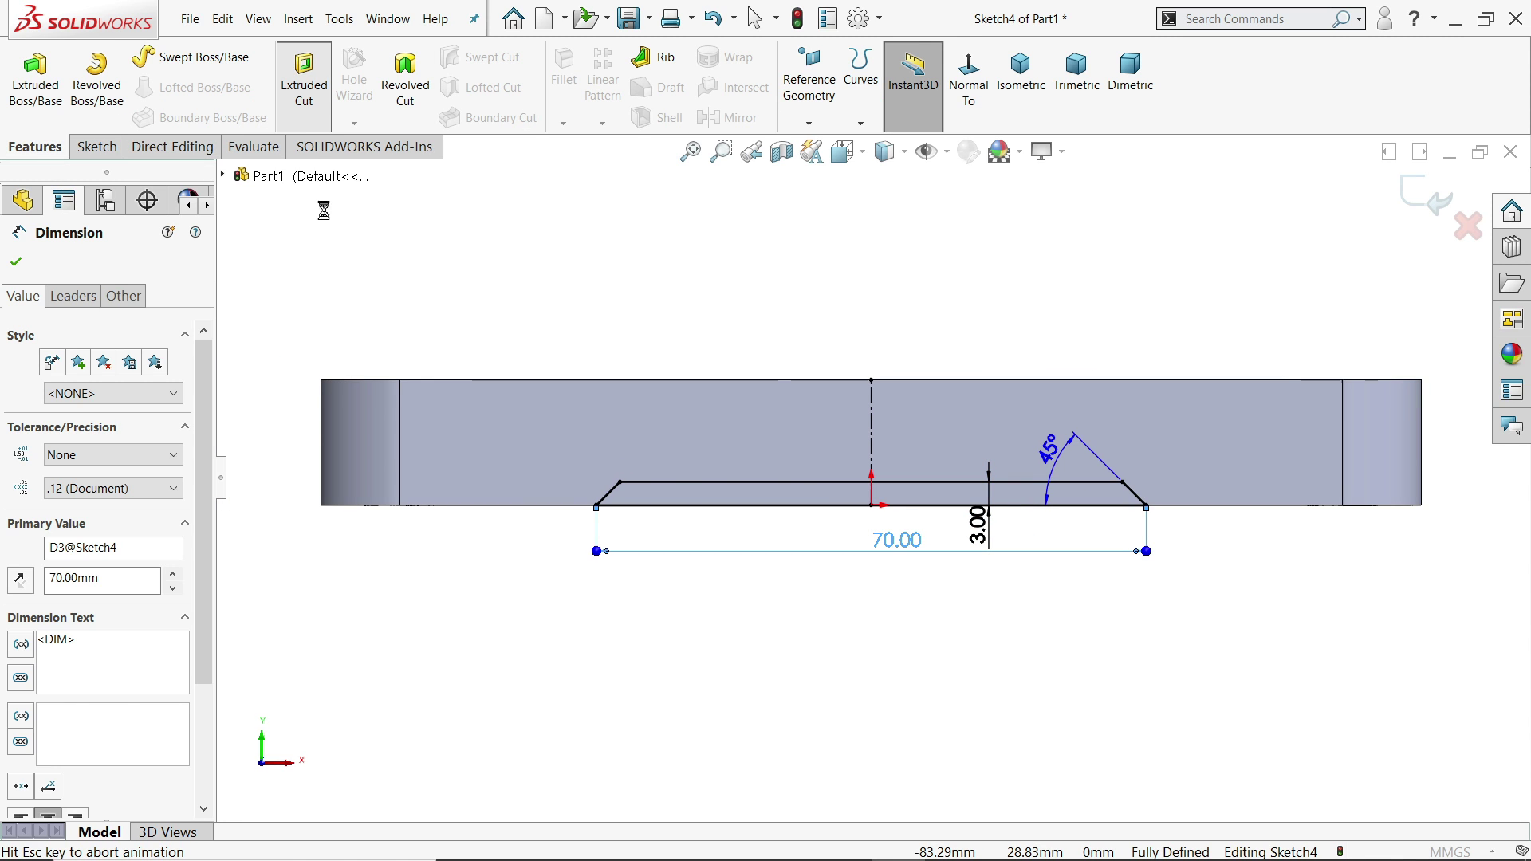
pyautogui.scroll(-2, 652, 585)
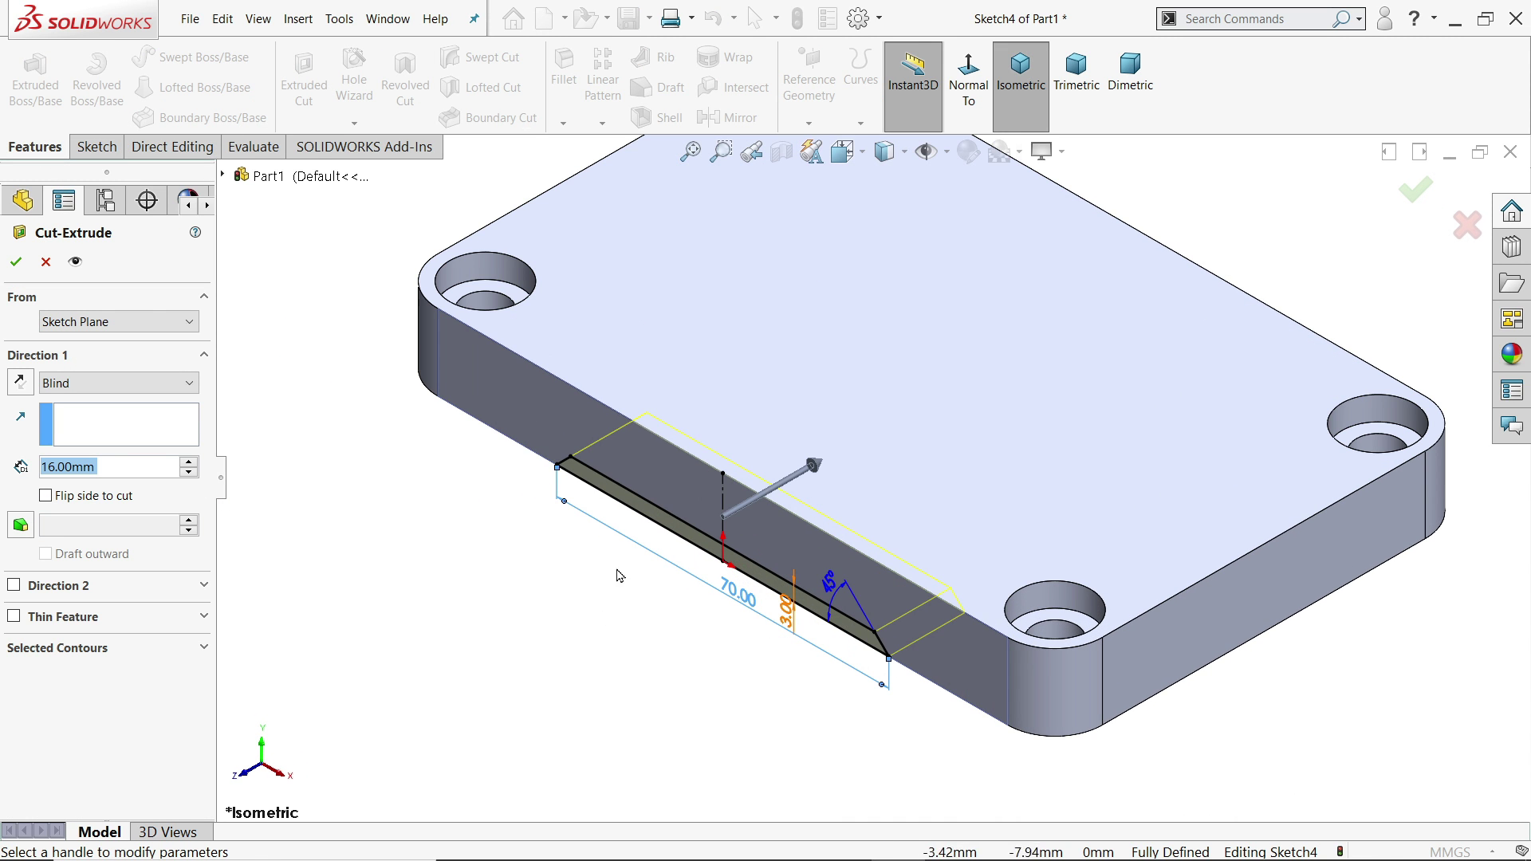
pyautogui.click(96, 384)
pyautogui.click(80, 417)
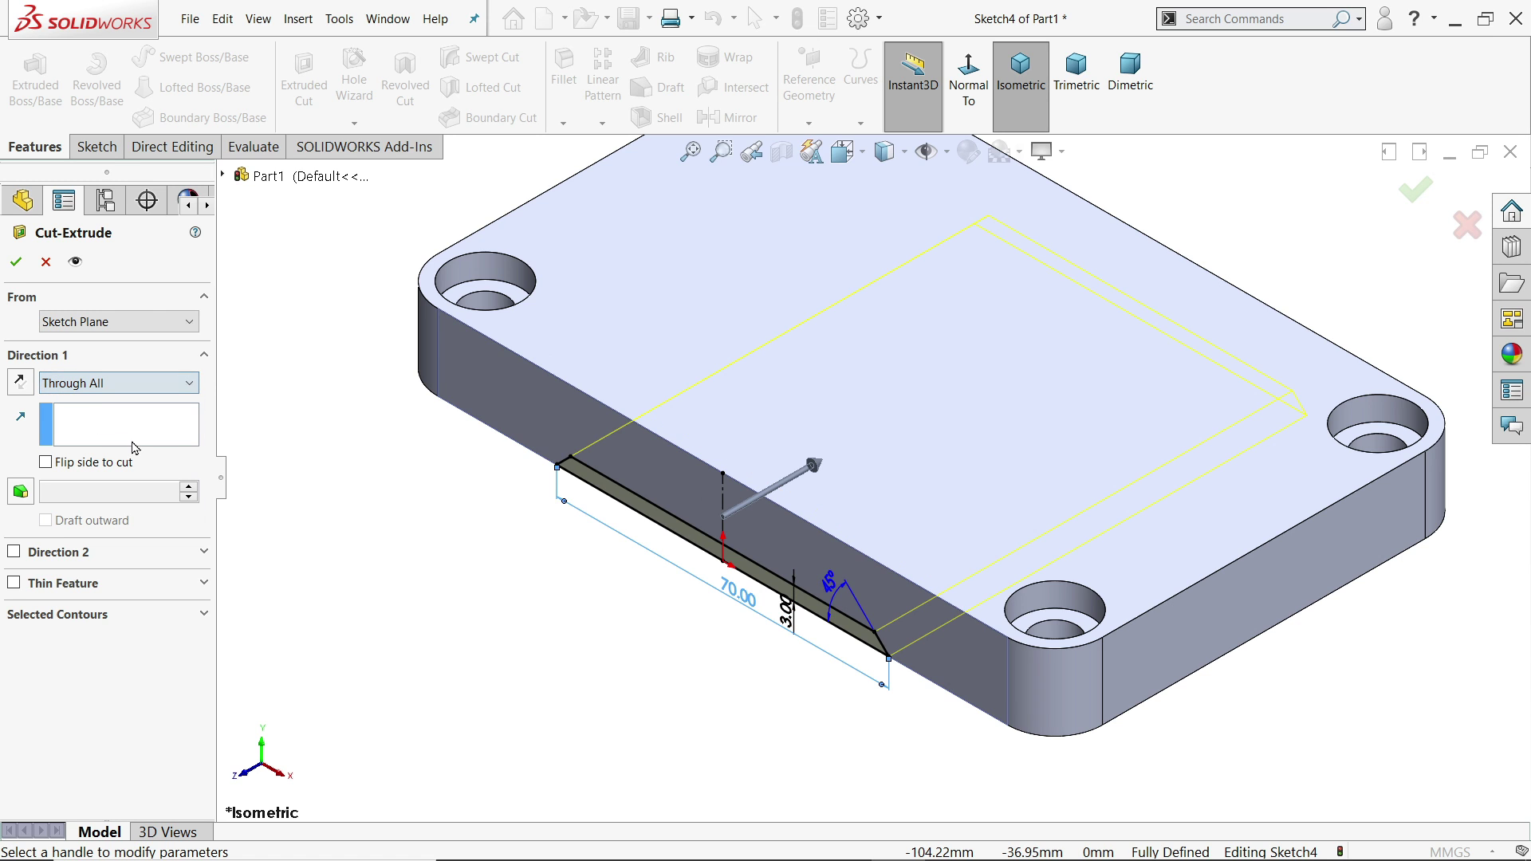
pyautogui.moveTo(472, 504); pyautogui.dragTo(670, 465, button='middle')
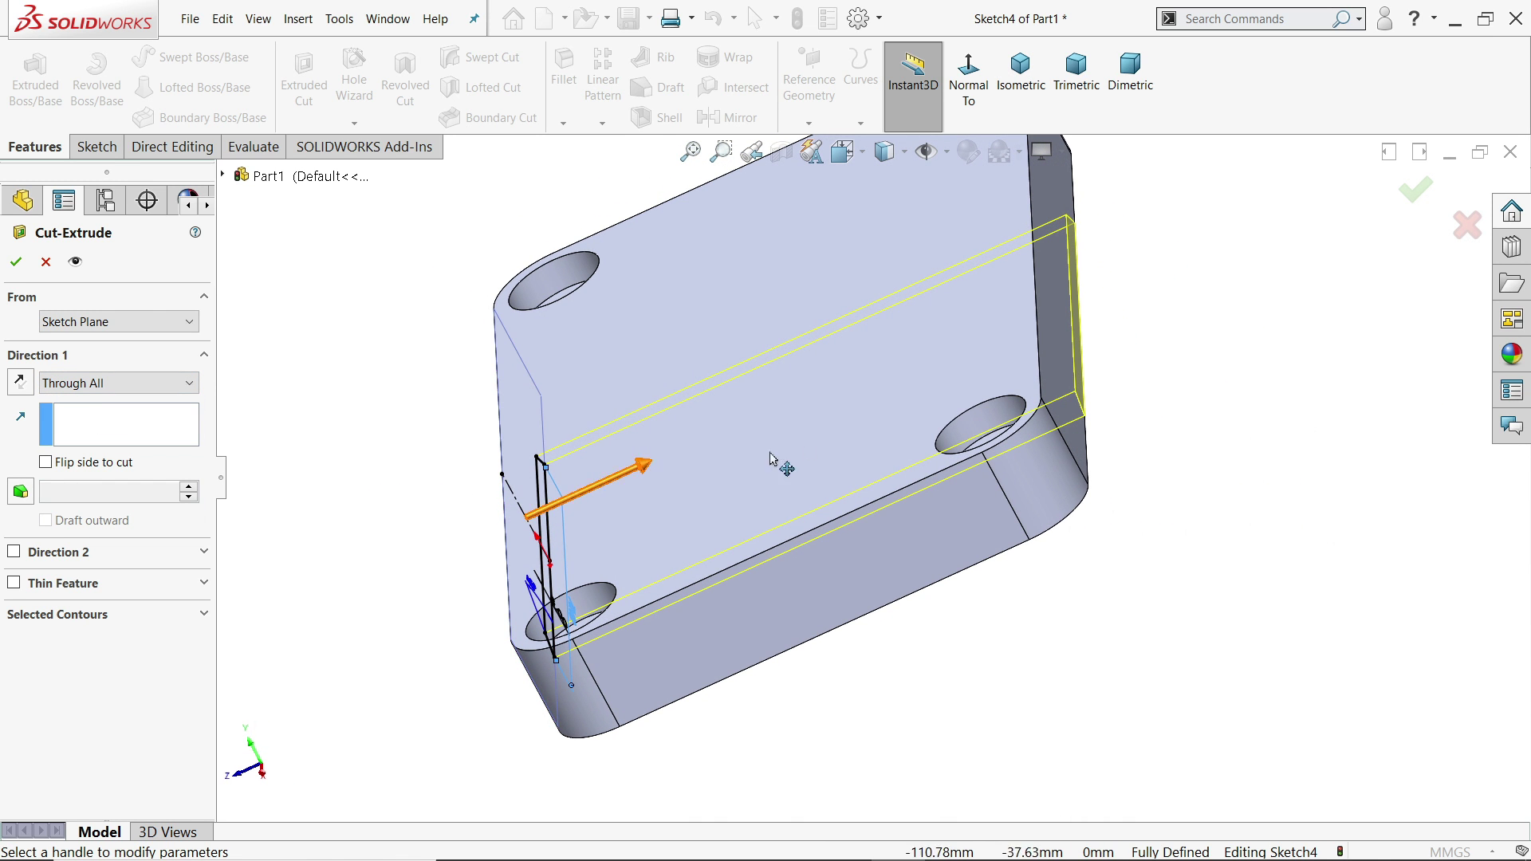
pyautogui.click(112, 384)
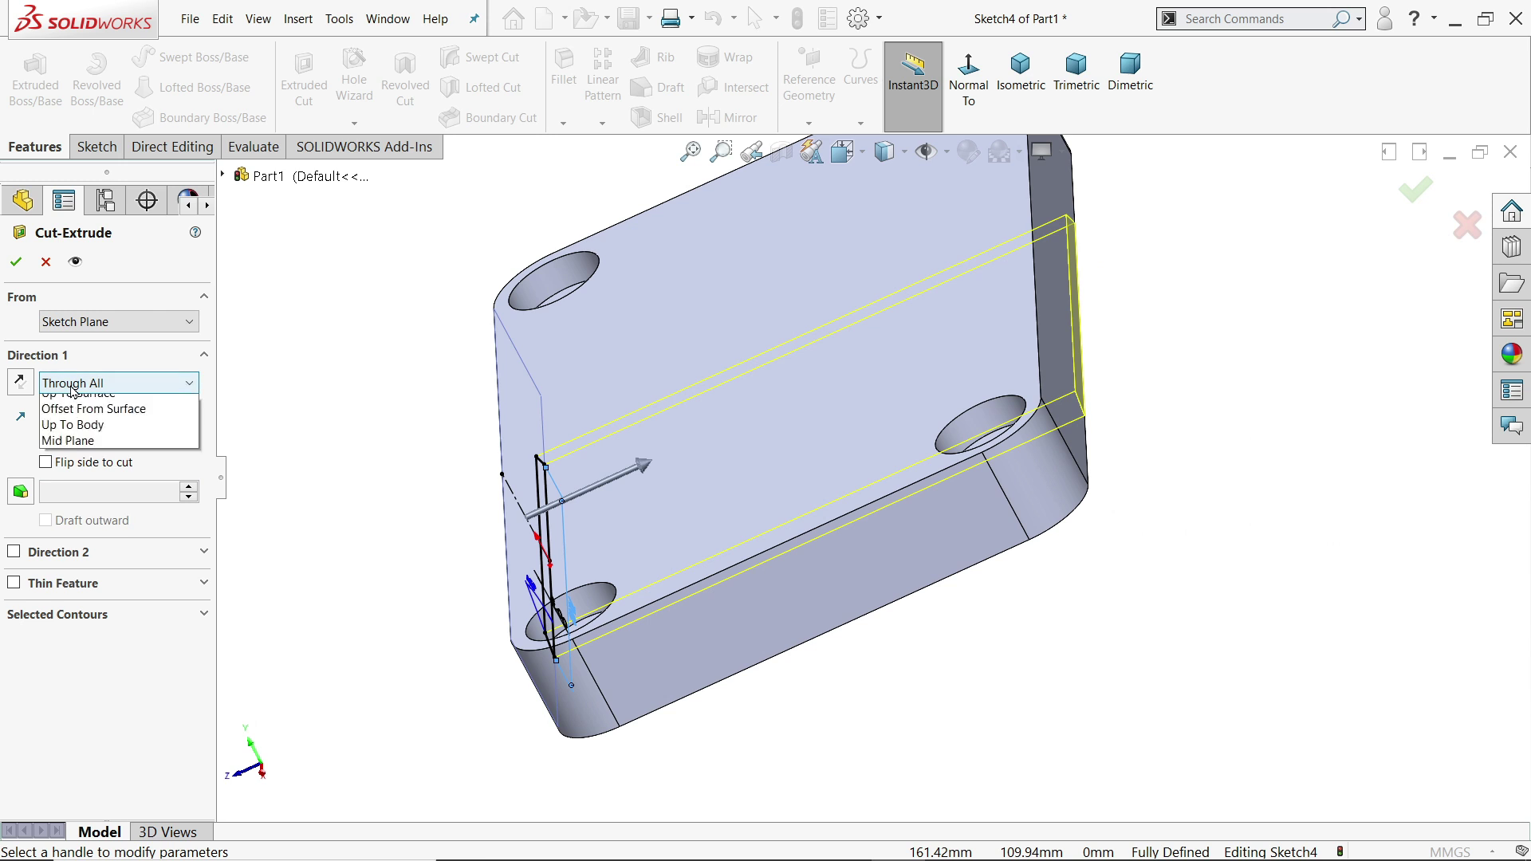
pyautogui.click(113, 451)
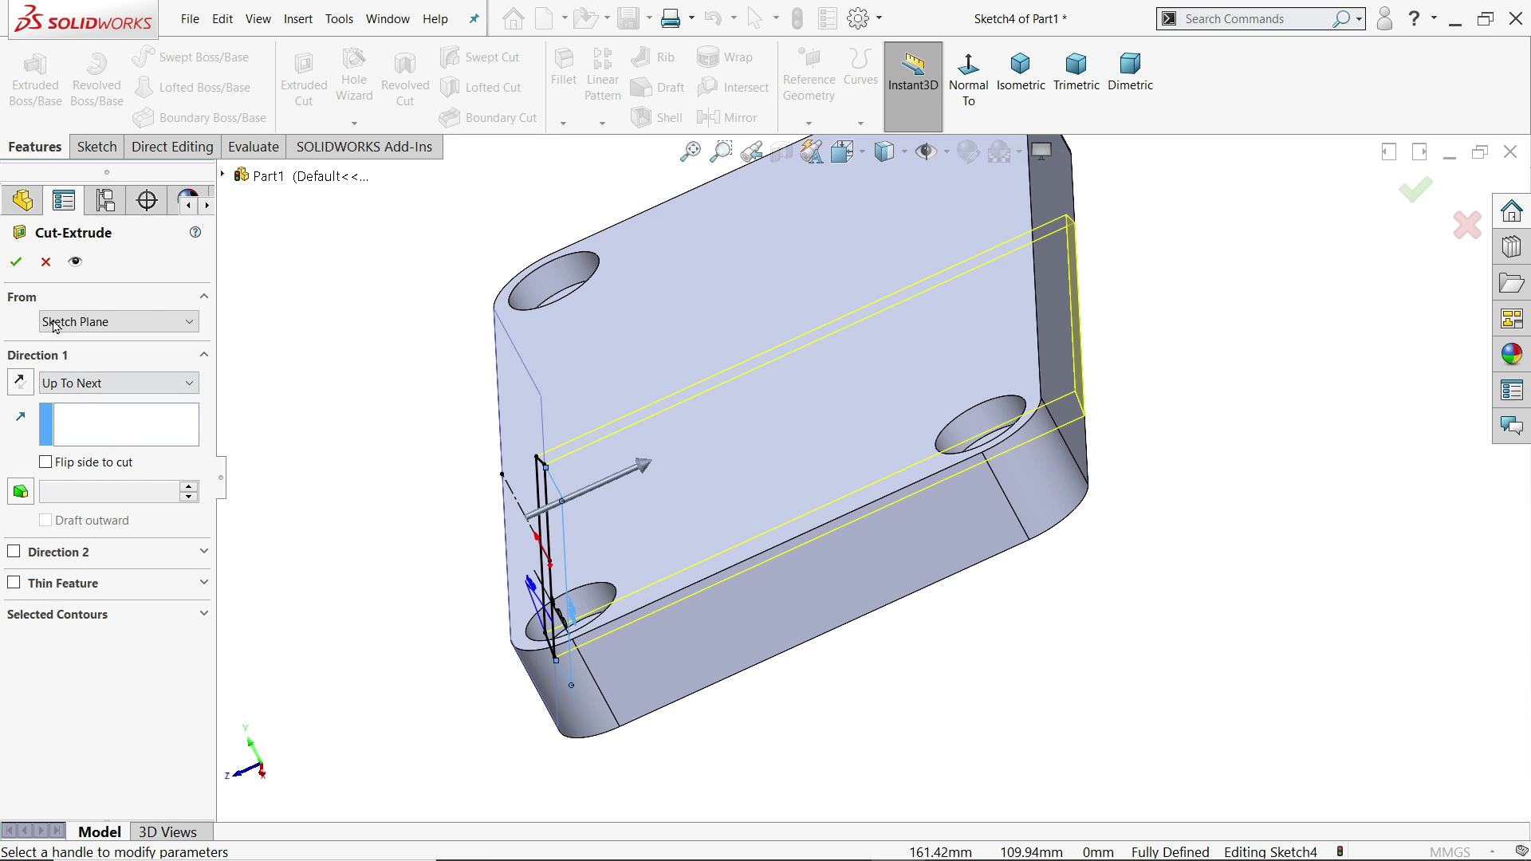
pyautogui.click(18, 261)
pyautogui.moveTo(383, 403)
pyautogui.mouseDown(button='middle')
pyautogui.moveTo(877, 383)
pyautogui.moveTo(940, 362)
pyautogui.moveTo(1043, 376)
pyautogui.moveTo(1164, 351)
pyautogui.moveTo(1151, 379)
pyautogui.moveTo(789, 508)
pyautogui.moveTo(865, 227)
pyautogui.moveTo(782, 536)
pyautogui.mouseUp(button='middle')
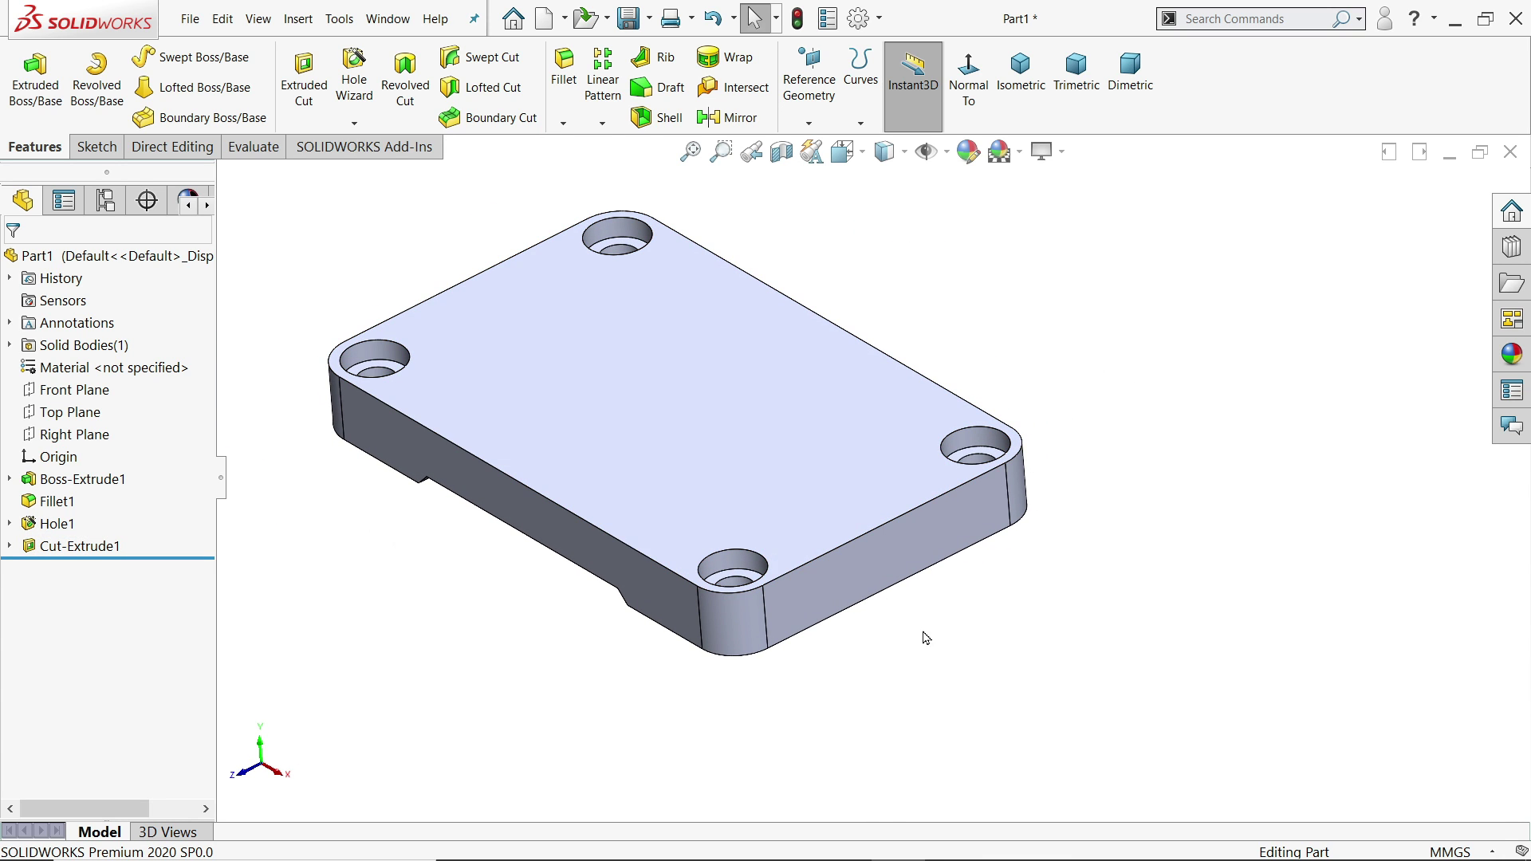
pyautogui.hotkey('alt', 'Tab')
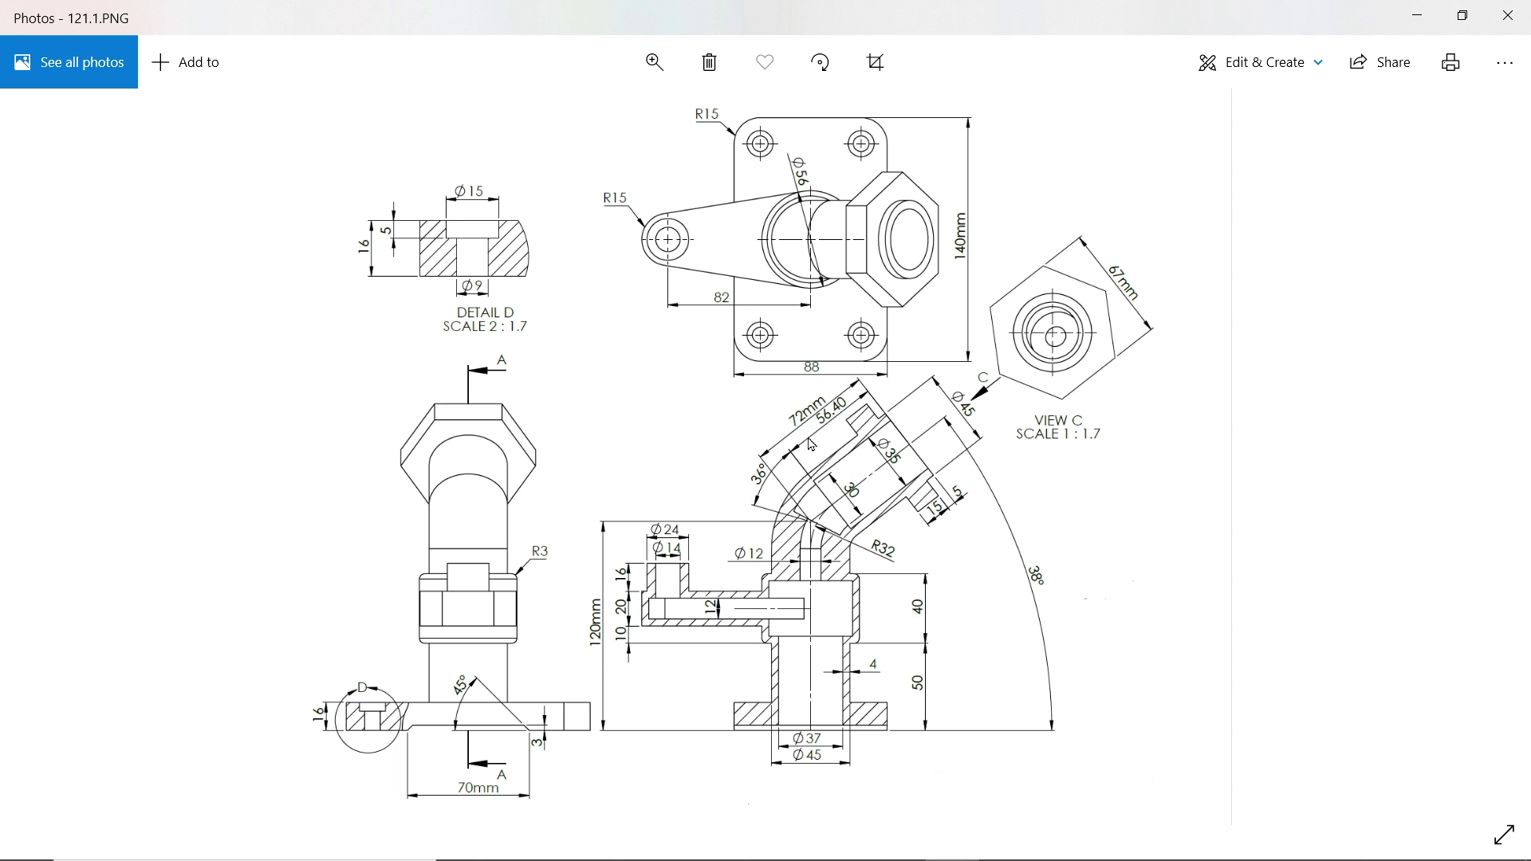
# - Zoom and pan the reference drawing to check its section views, then minimize Photos
pyautogui.scroll(3, 811, 444)
pyautogui.moveTo(871, 568); pyautogui.dragTo(867, 488)
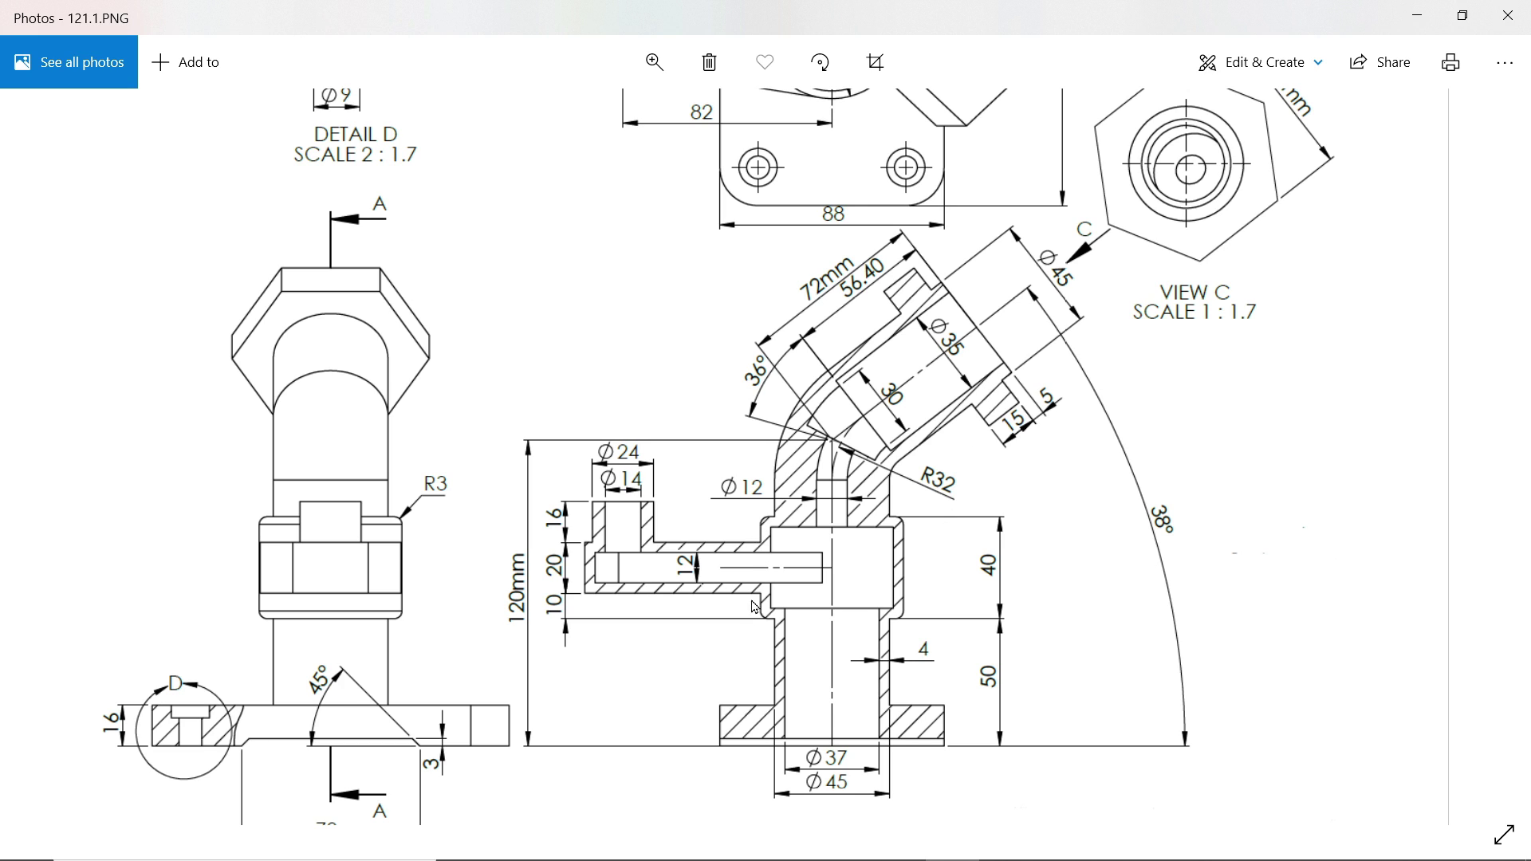
pyautogui.scroll(3, 885, 464)
pyautogui.scroll(-4, 903, 521)
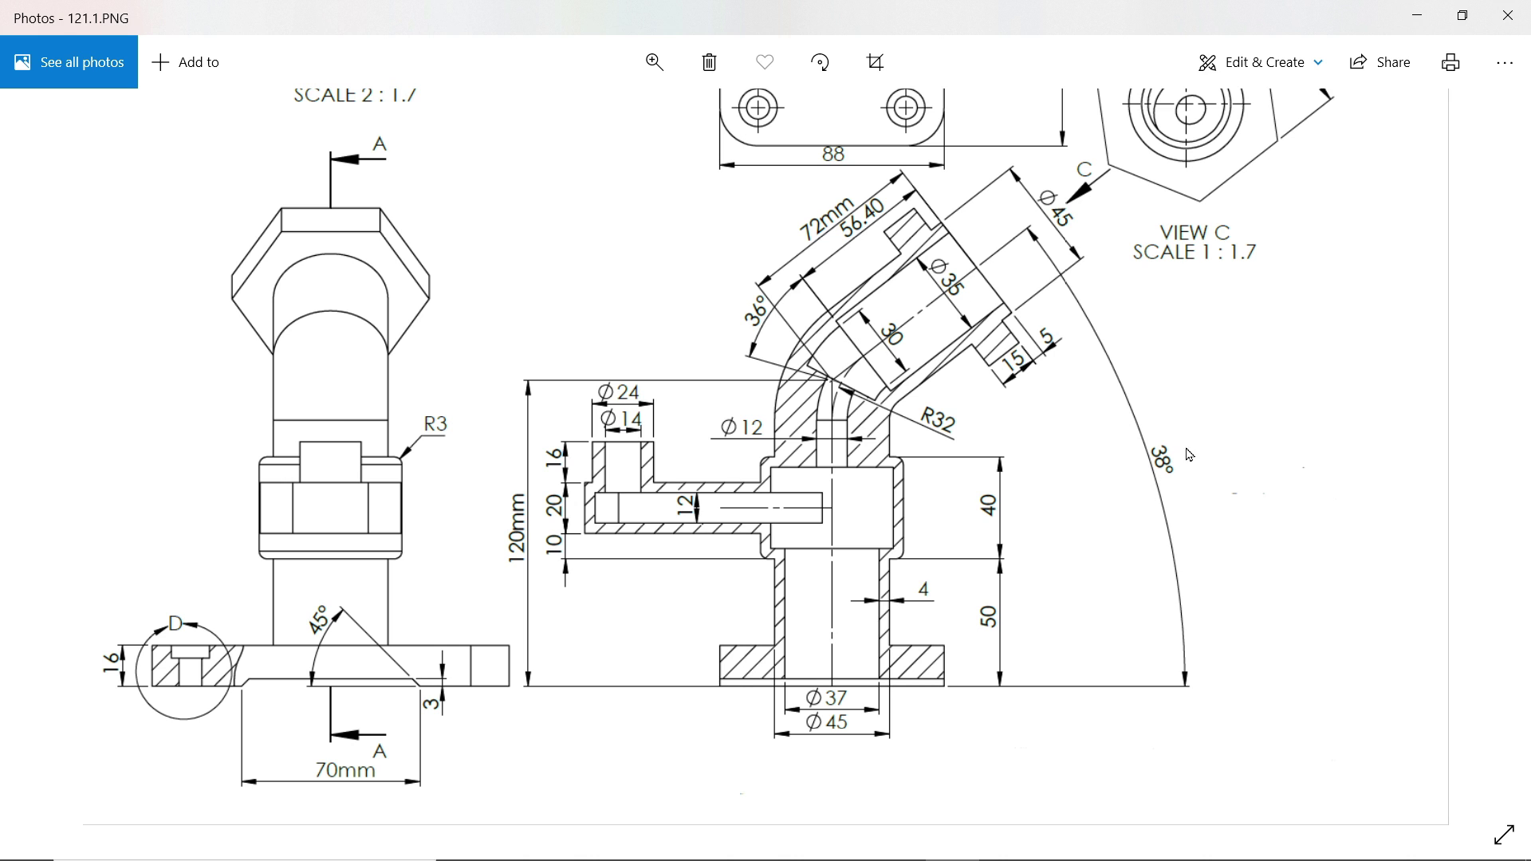
pyautogui.click(1417, 15)
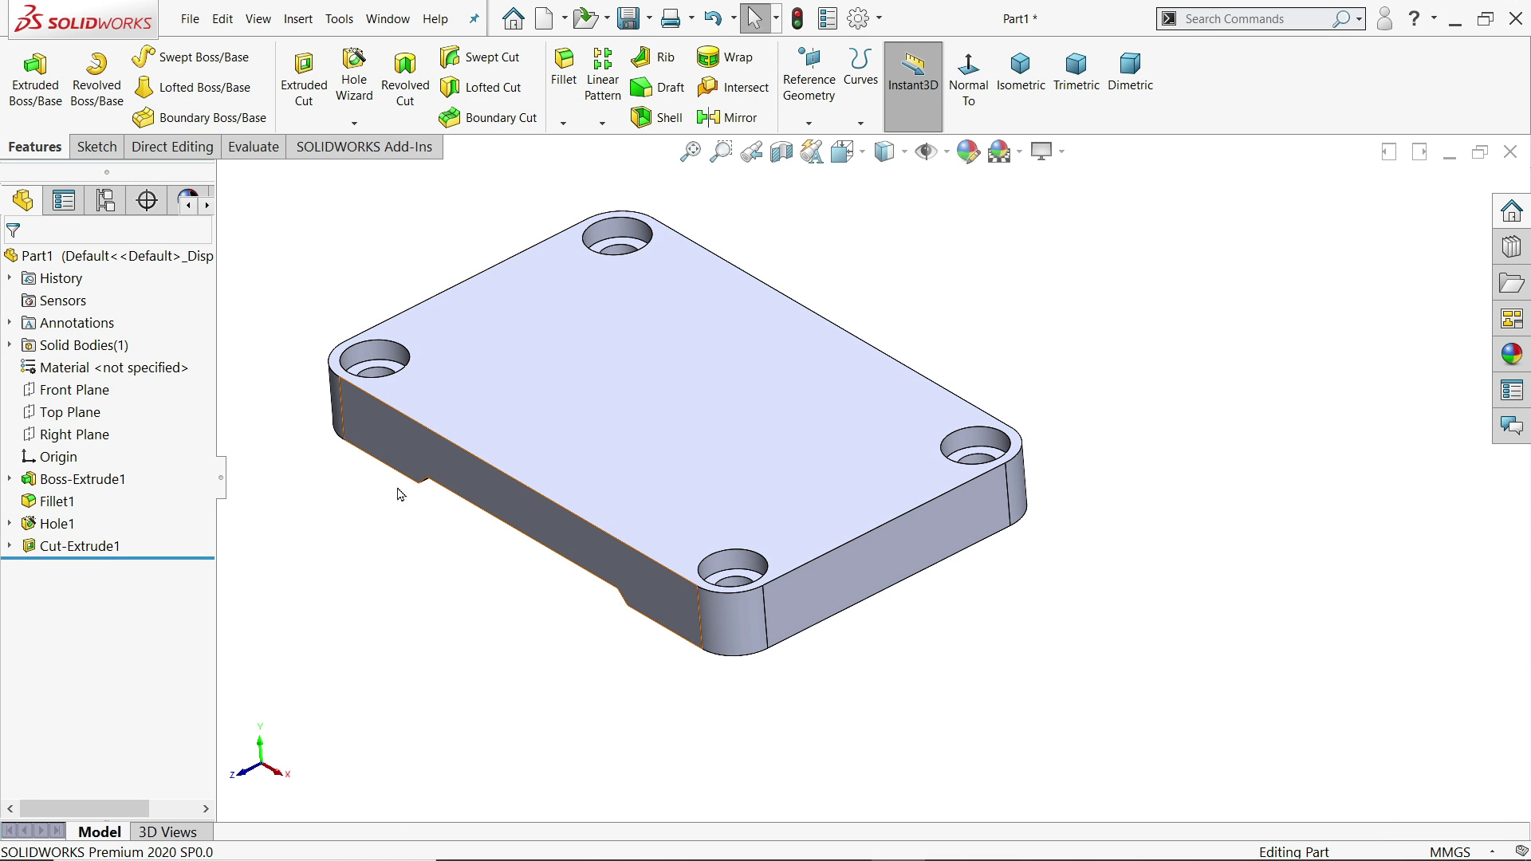
# - On the Right Plane, sketch a vertical line up from the origin, then an angled line continuing up-right
pyautogui.click(80, 434)
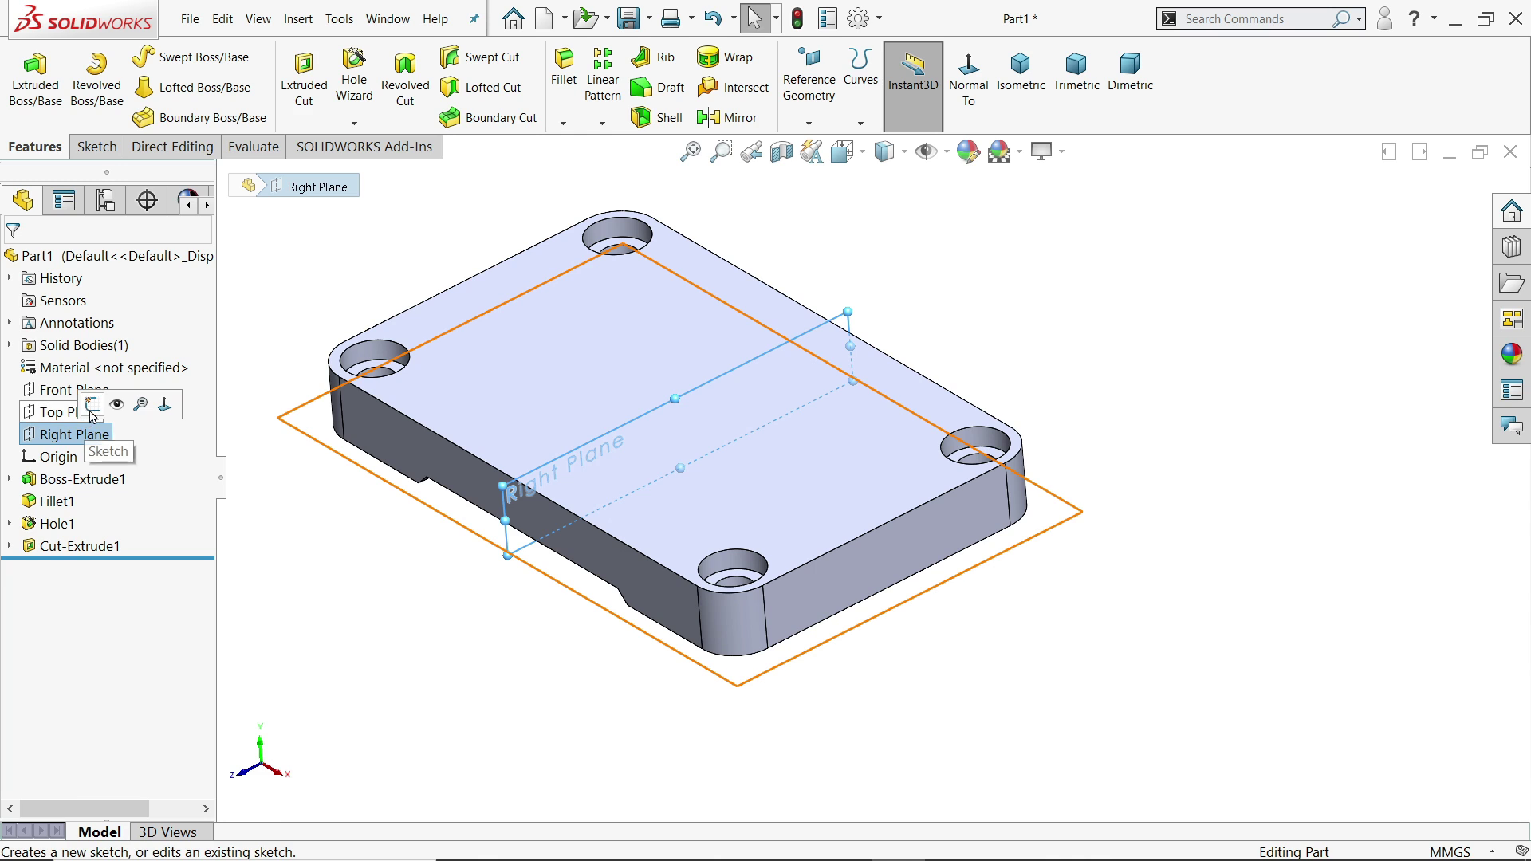
pyautogui.click(93, 408)
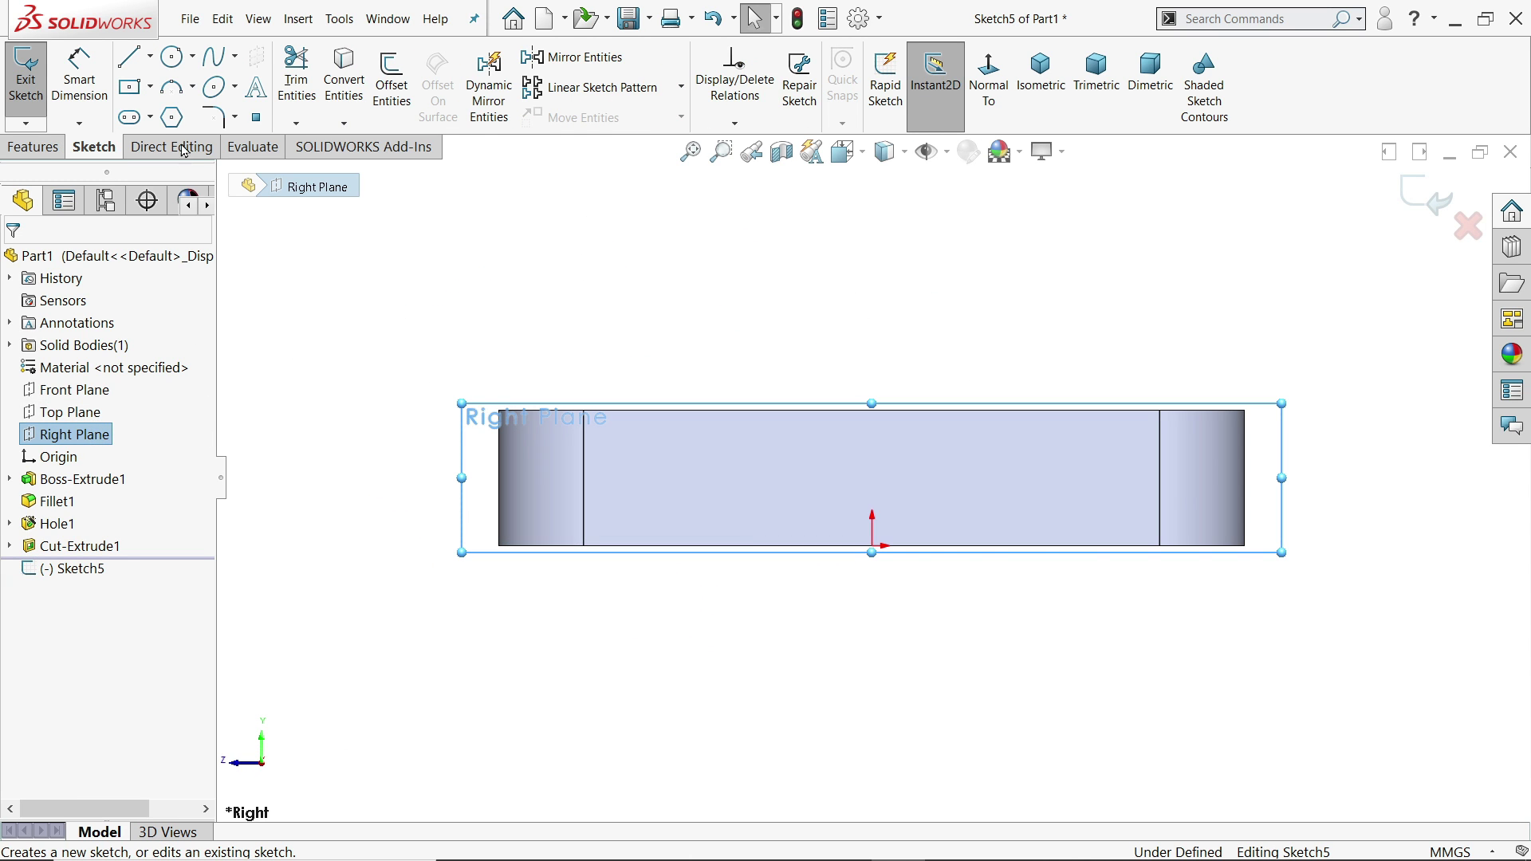
pyautogui.click(129, 56)
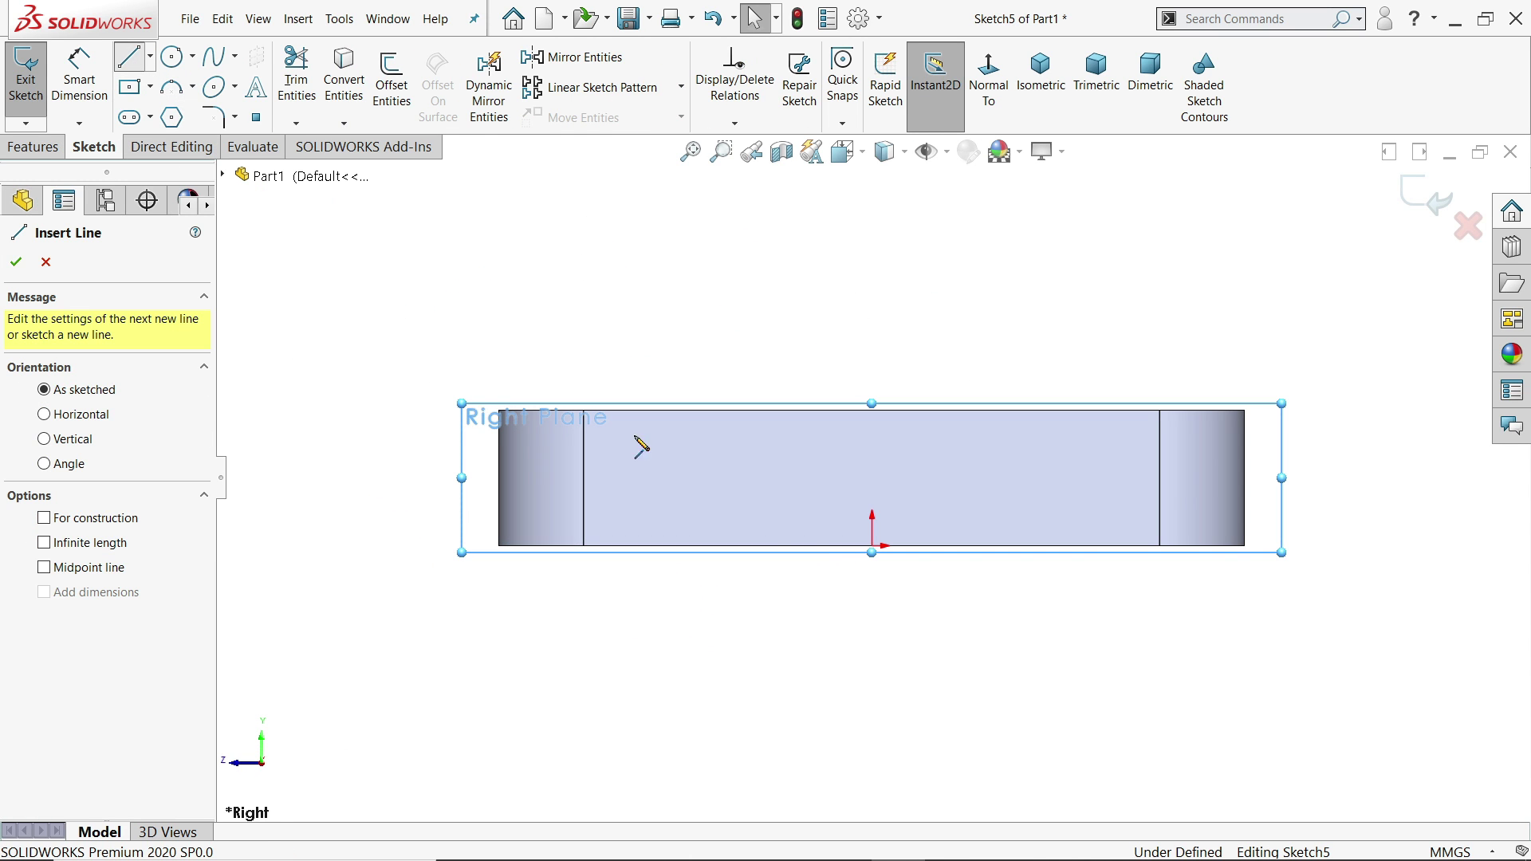
pyautogui.click(872, 546)
pyautogui.scroll(3, 872, 478)
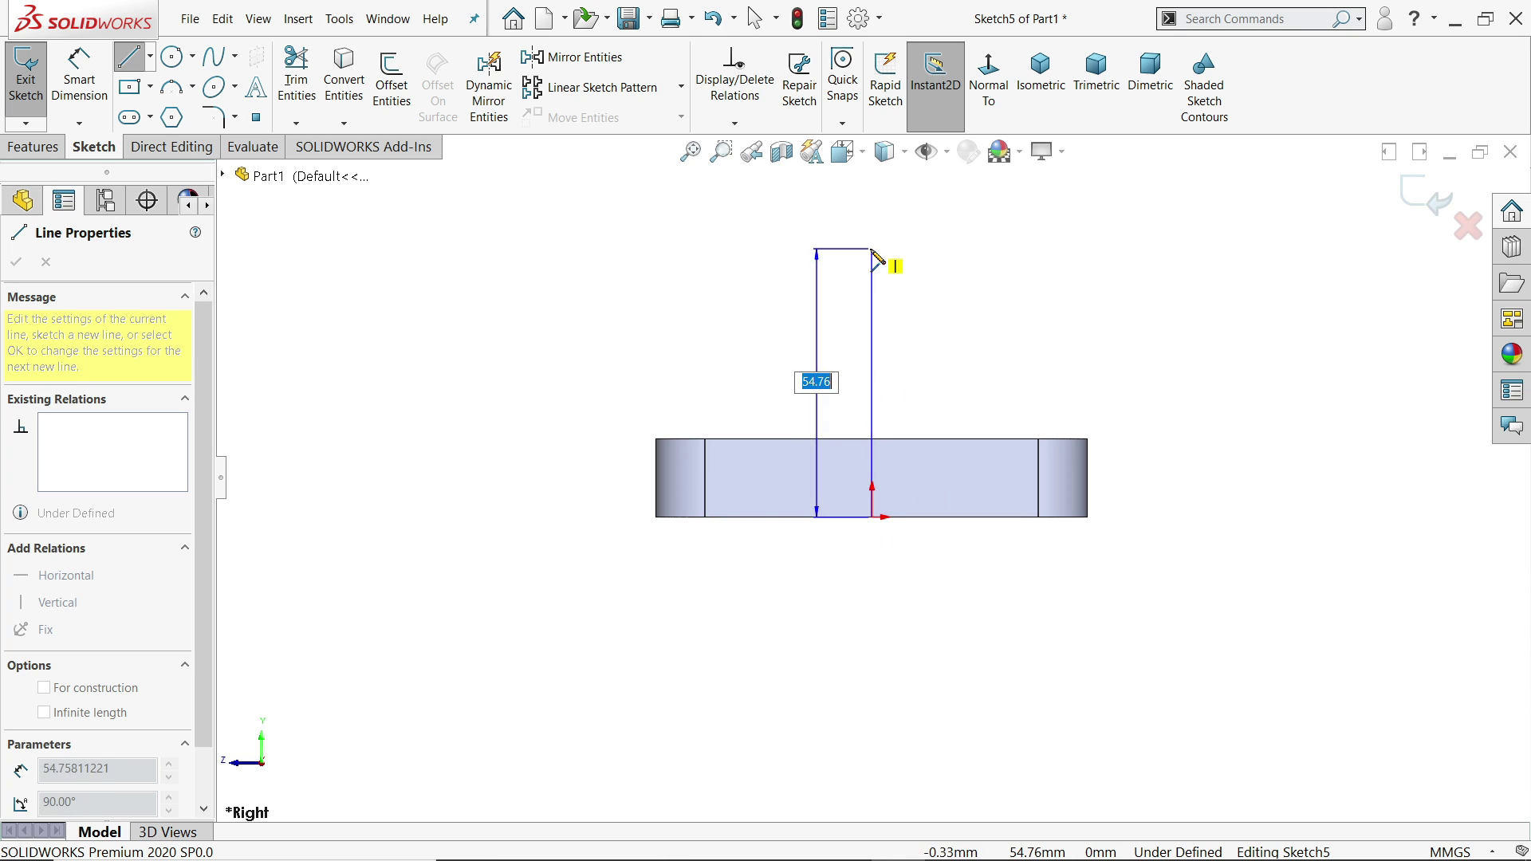
pyautogui.click(872, 249)
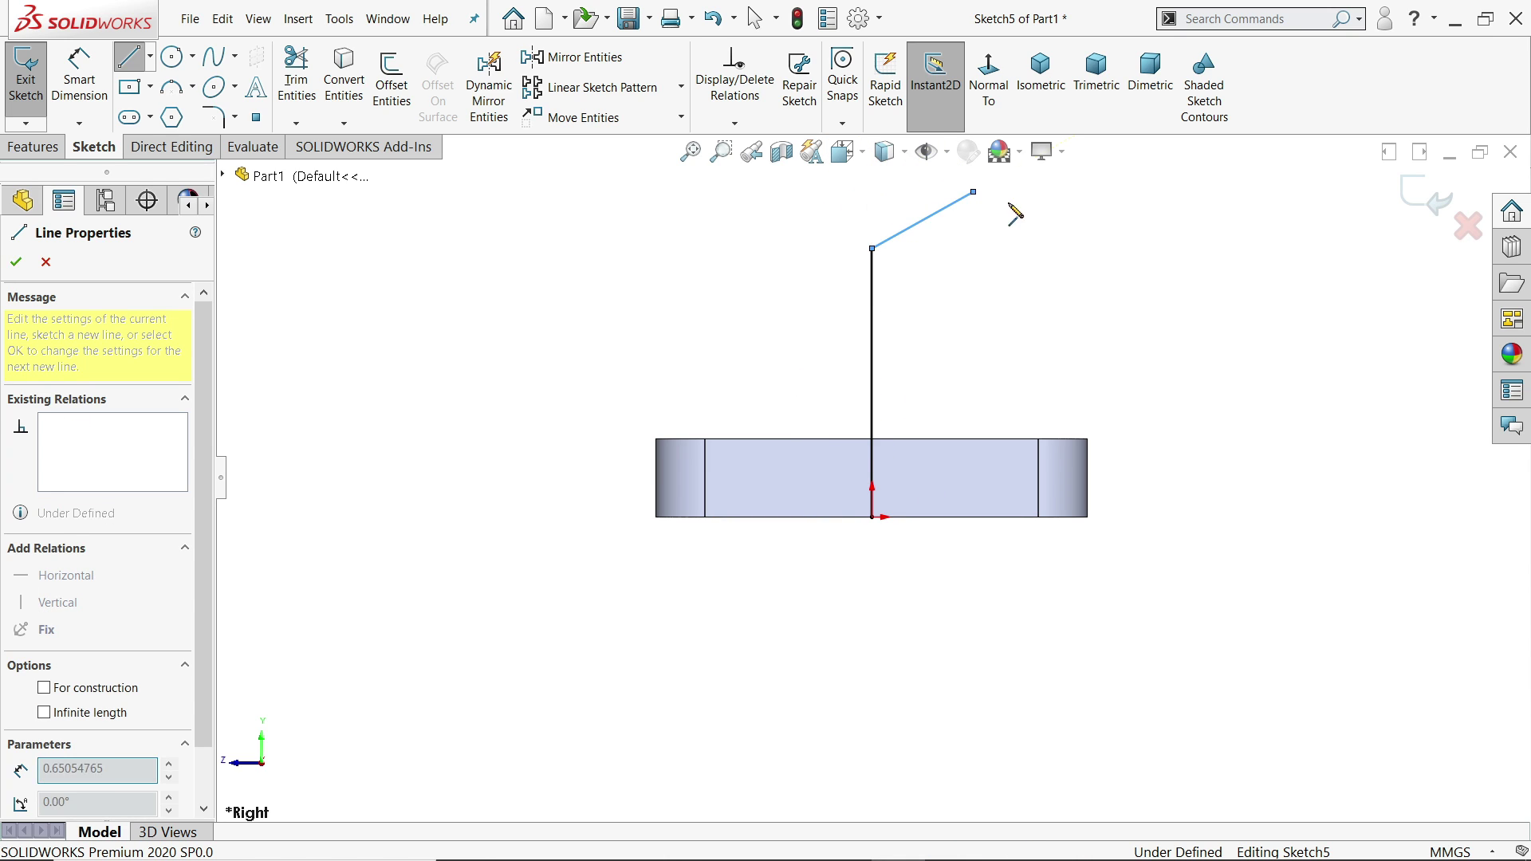
pyautogui.rightClick(1051, 213)
pyautogui.click(1064, 224)
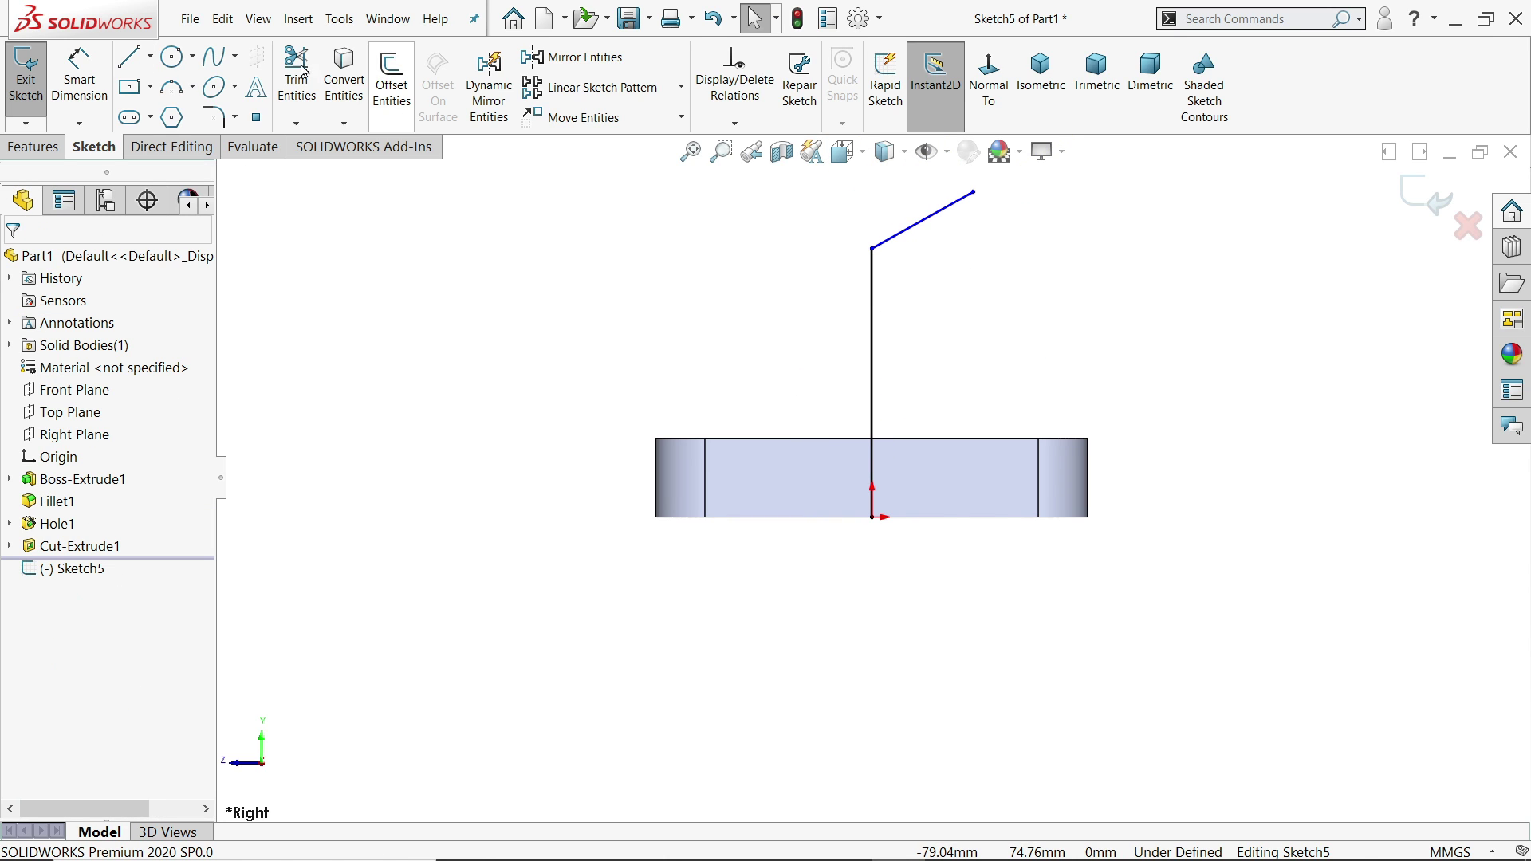
# - Dimension the path's vertical line to 120 mm and the slanted line to 72 mm
pyautogui.click(79, 76)
pyautogui.click(871, 368)
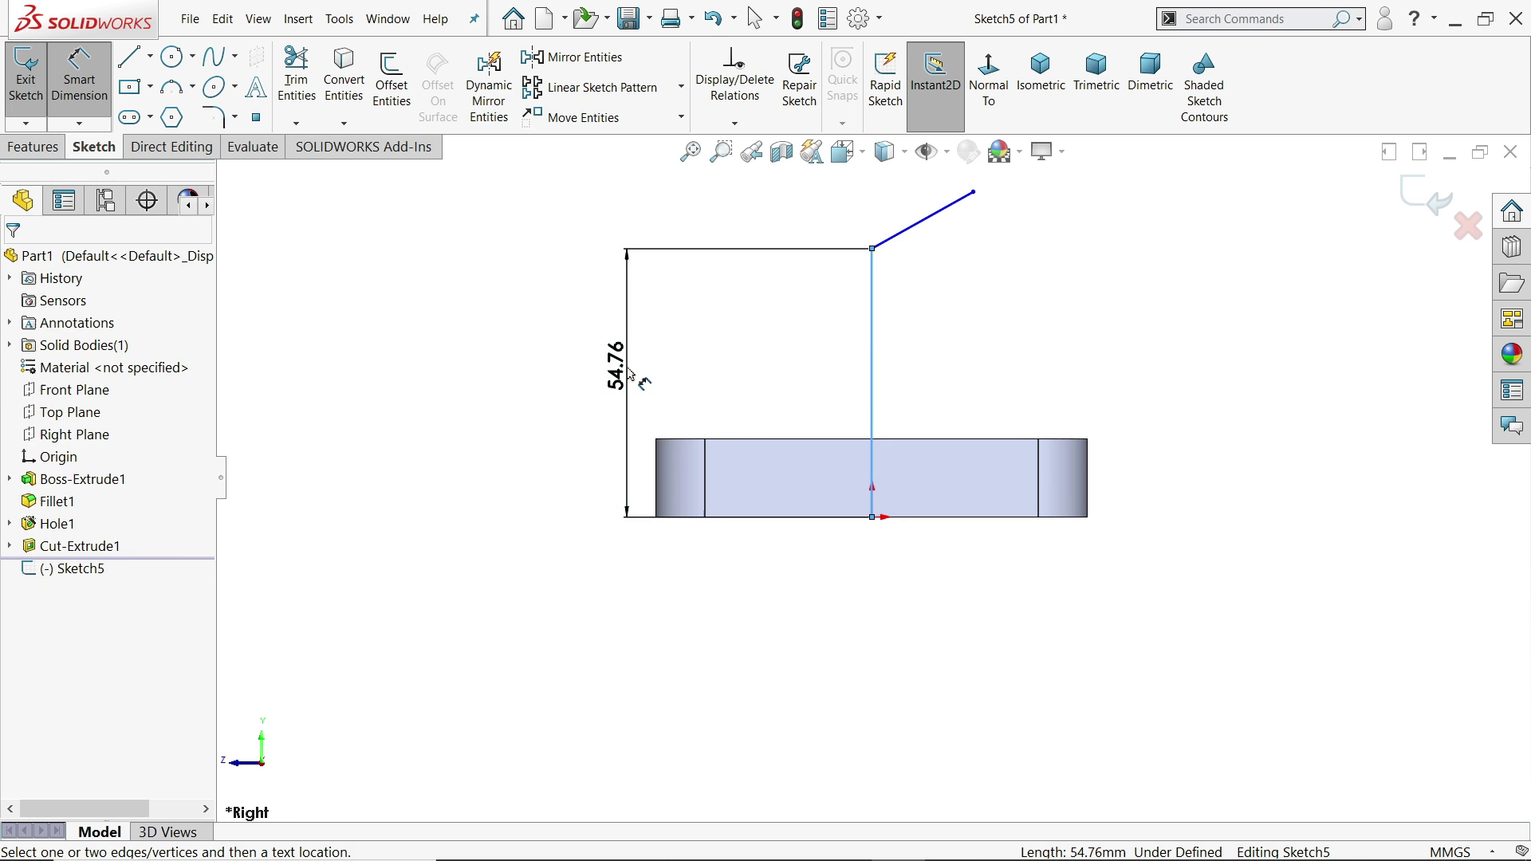
pyautogui.click(628, 373)
pyautogui.write('120')
pyautogui.press('Return')
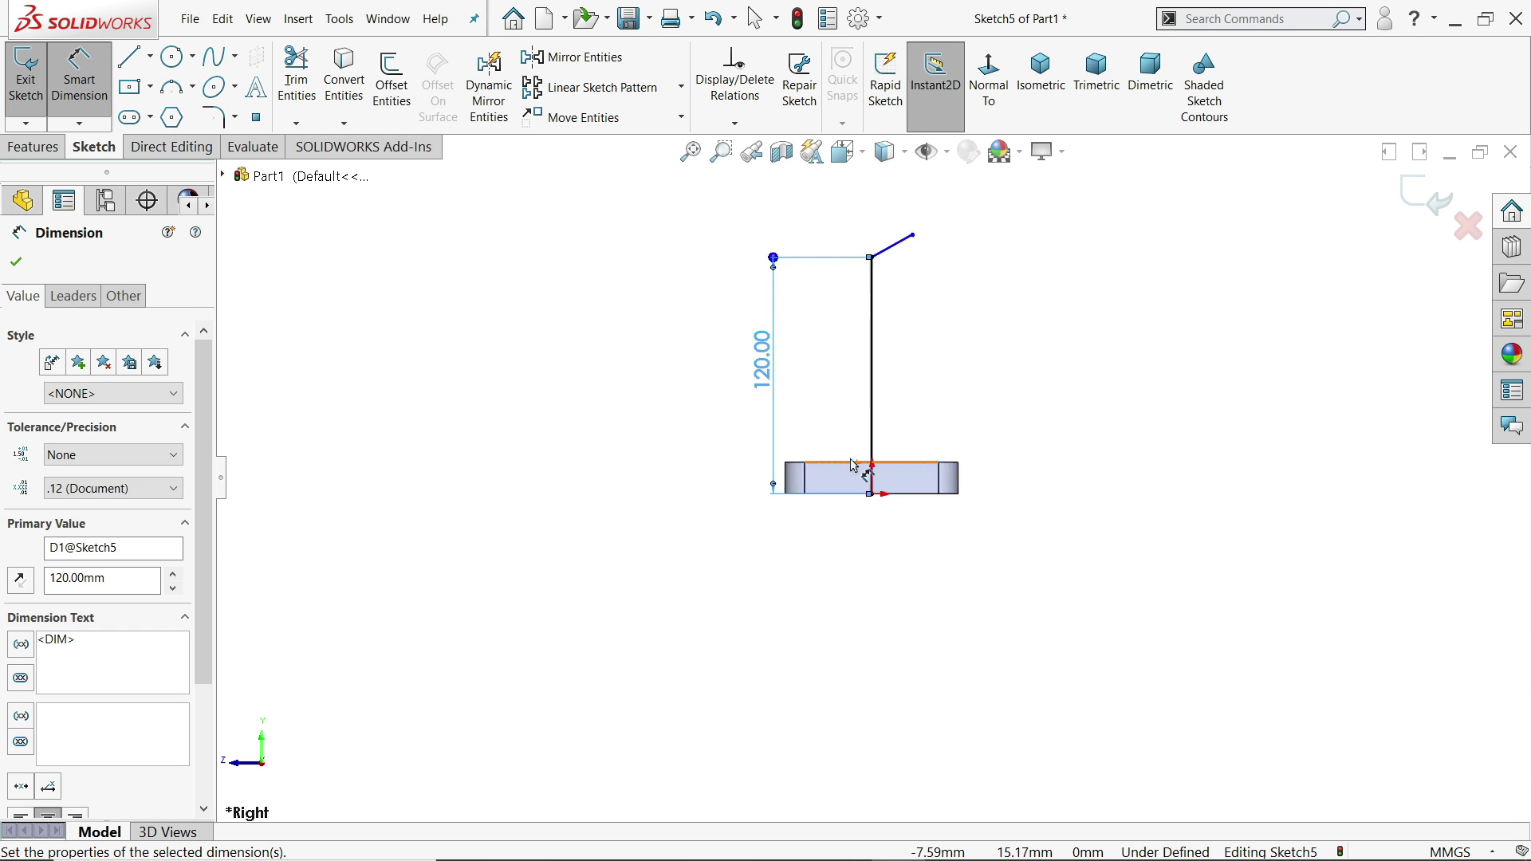
pyautogui.click(861, 309)
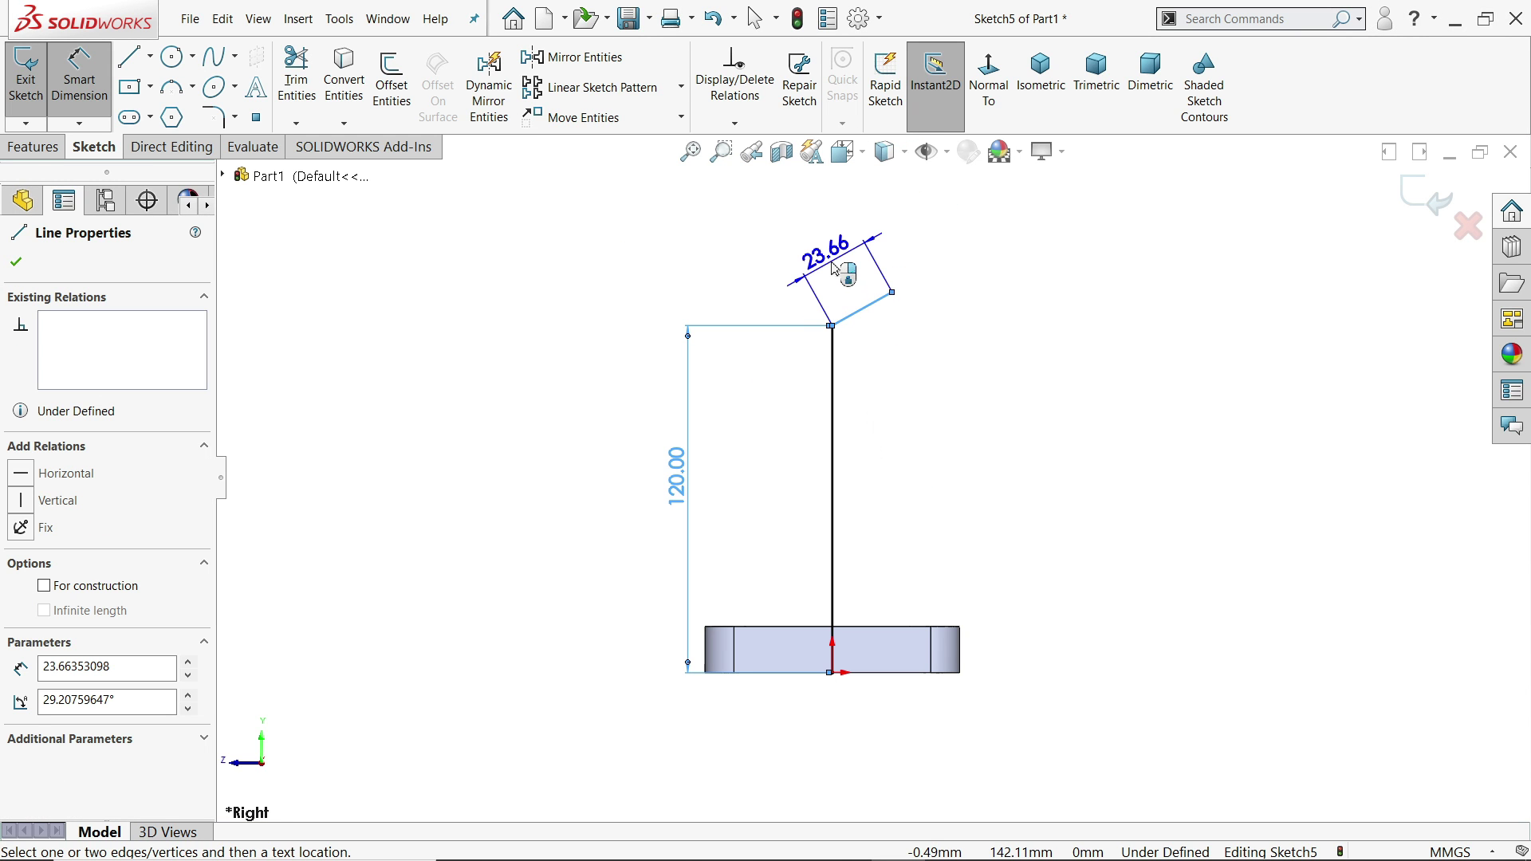
pyautogui.click(834, 269)
pyautogui.write('72')
pyautogui.press('Return')
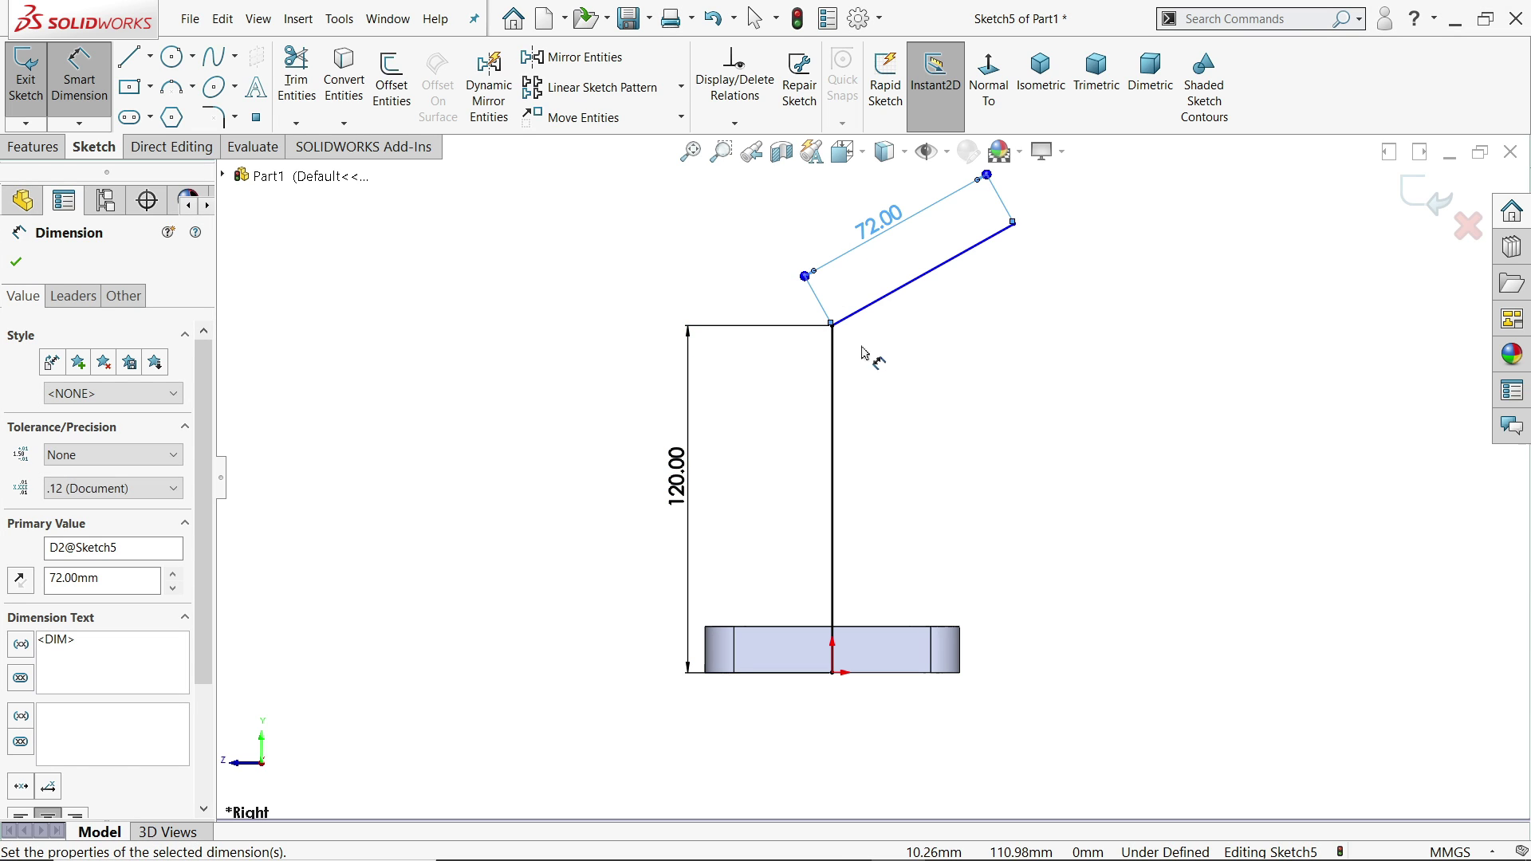
# - Add a 38° angle between the slanted line and the base's top edge
pyautogui.click(862, 314)
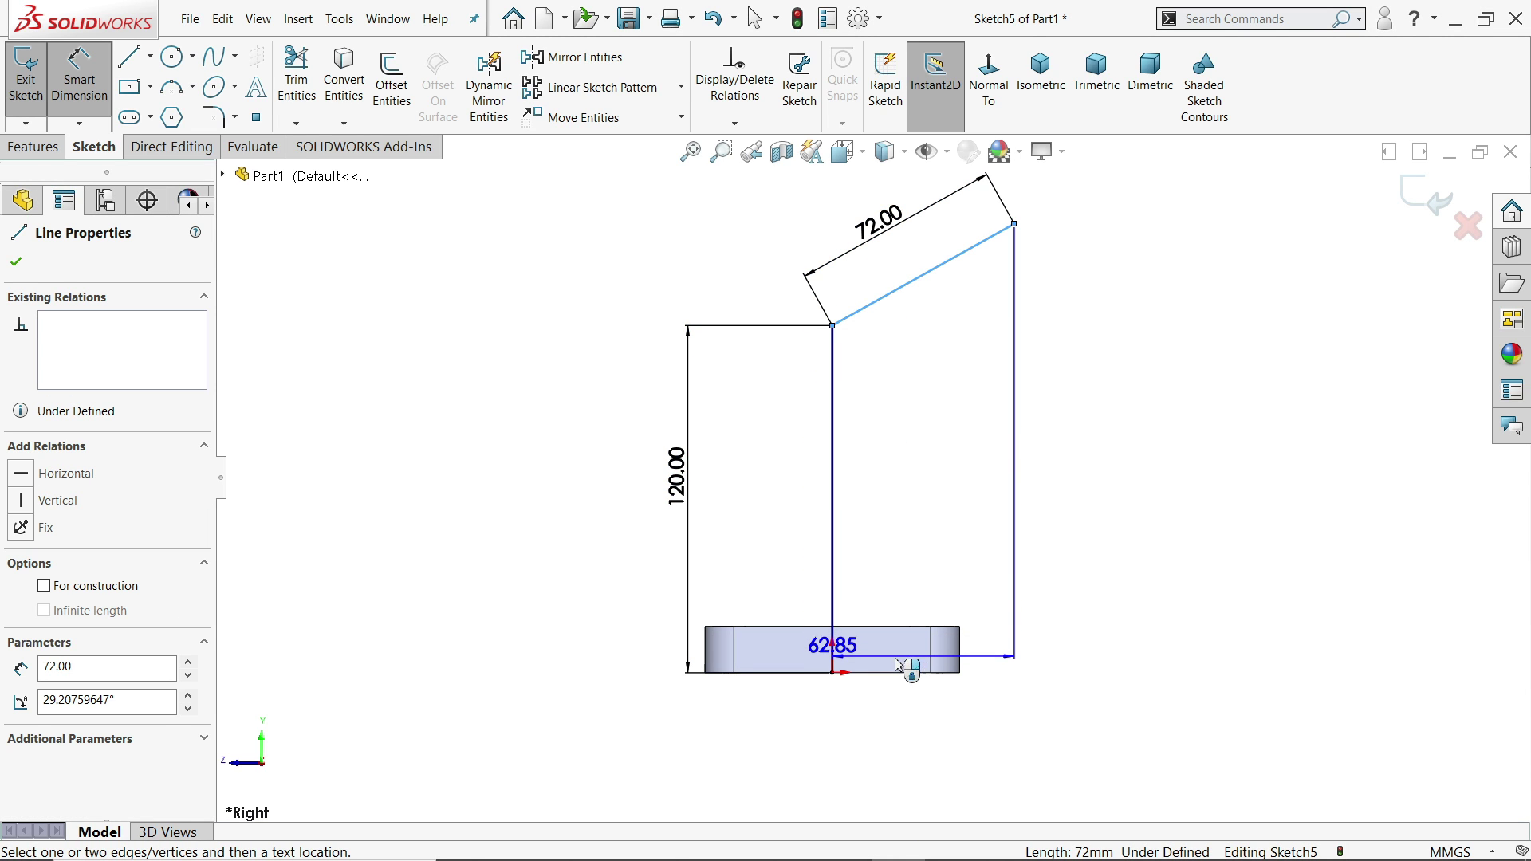
pyautogui.click(907, 626)
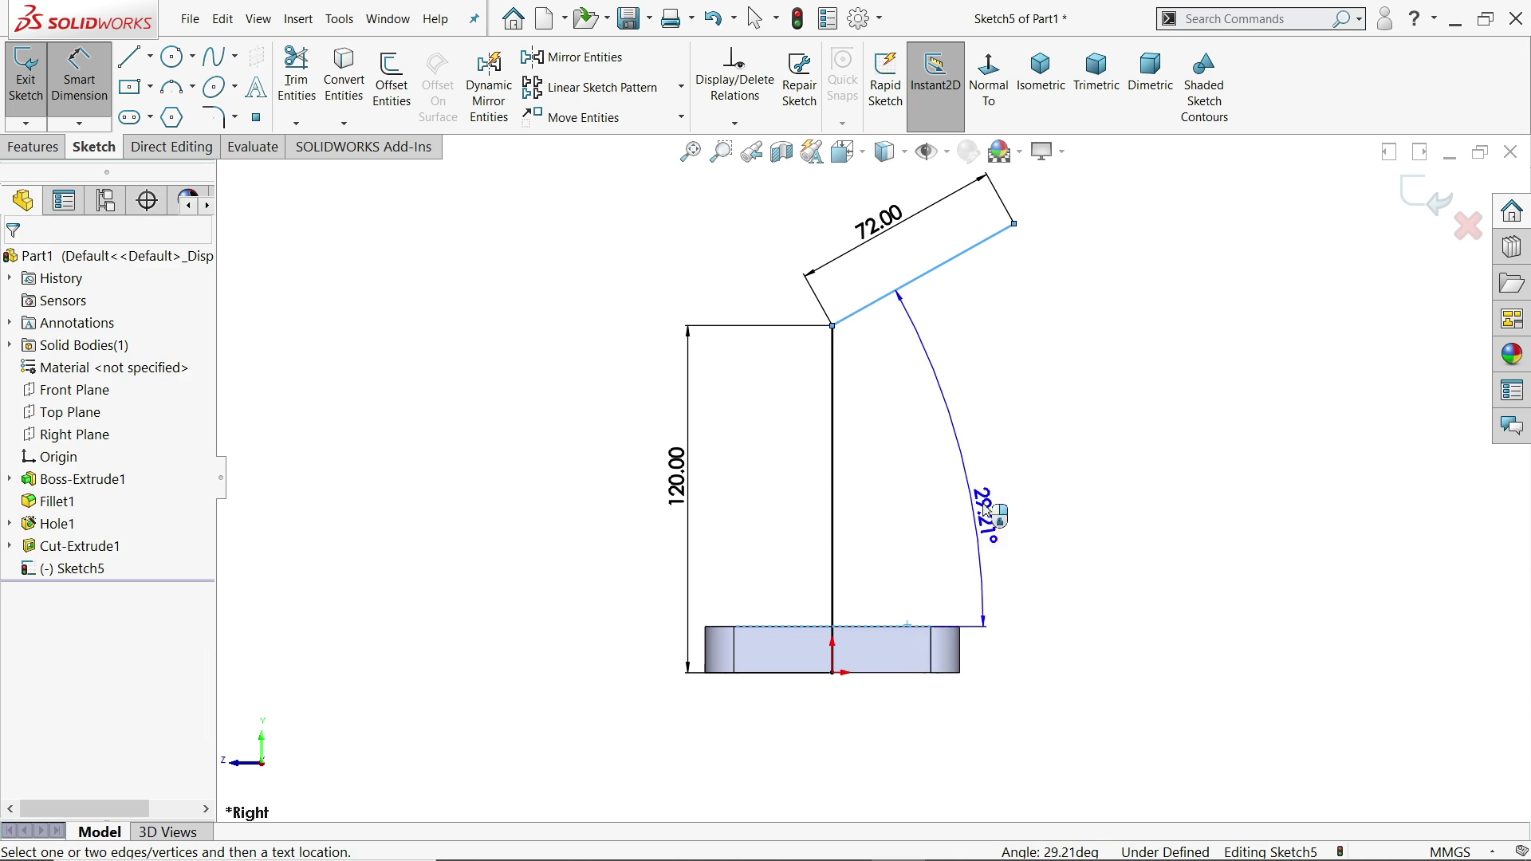
pyautogui.click(1074, 408)
pyautogui.write('38')
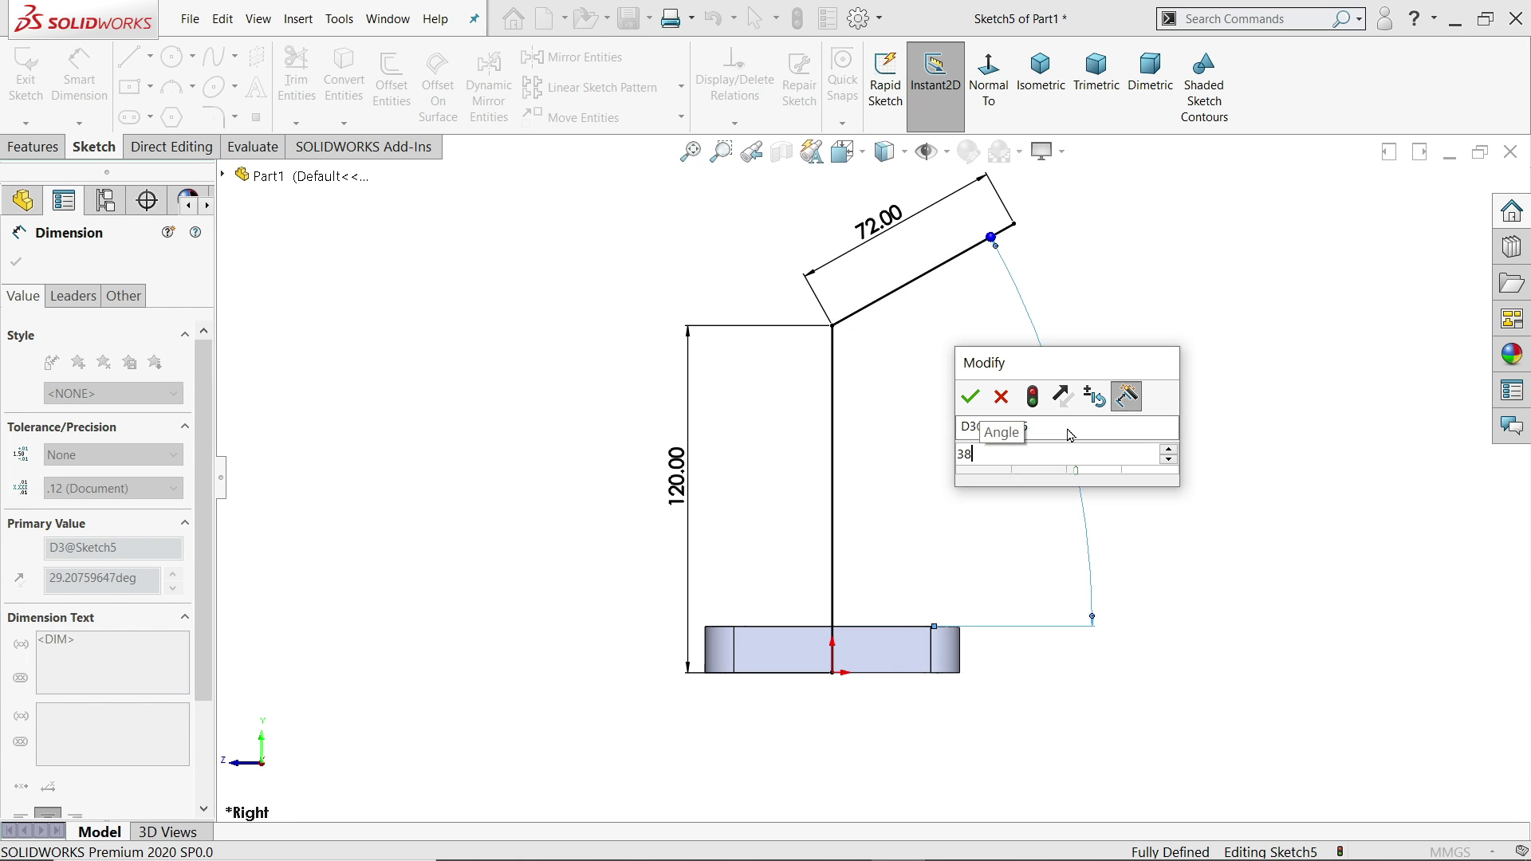
pyautogui.press('Return')
pyautogui.press('f')
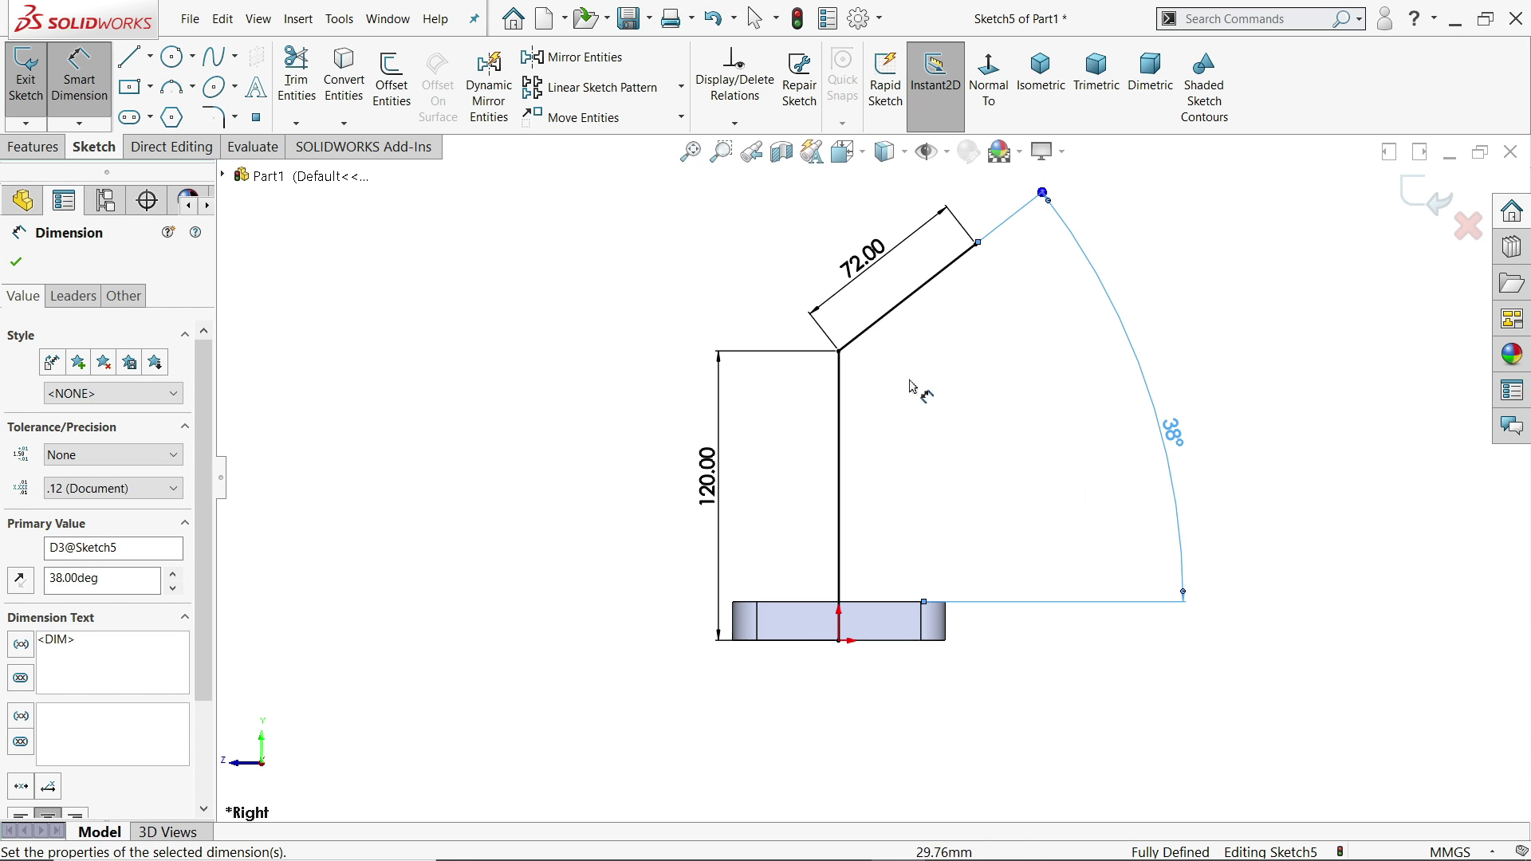
pyautogui.click(212, 117)
# - Round the corner where the two path lines meet with a 32 mm sketch fillet
pyautogui.scroll(-3, 917, 387)
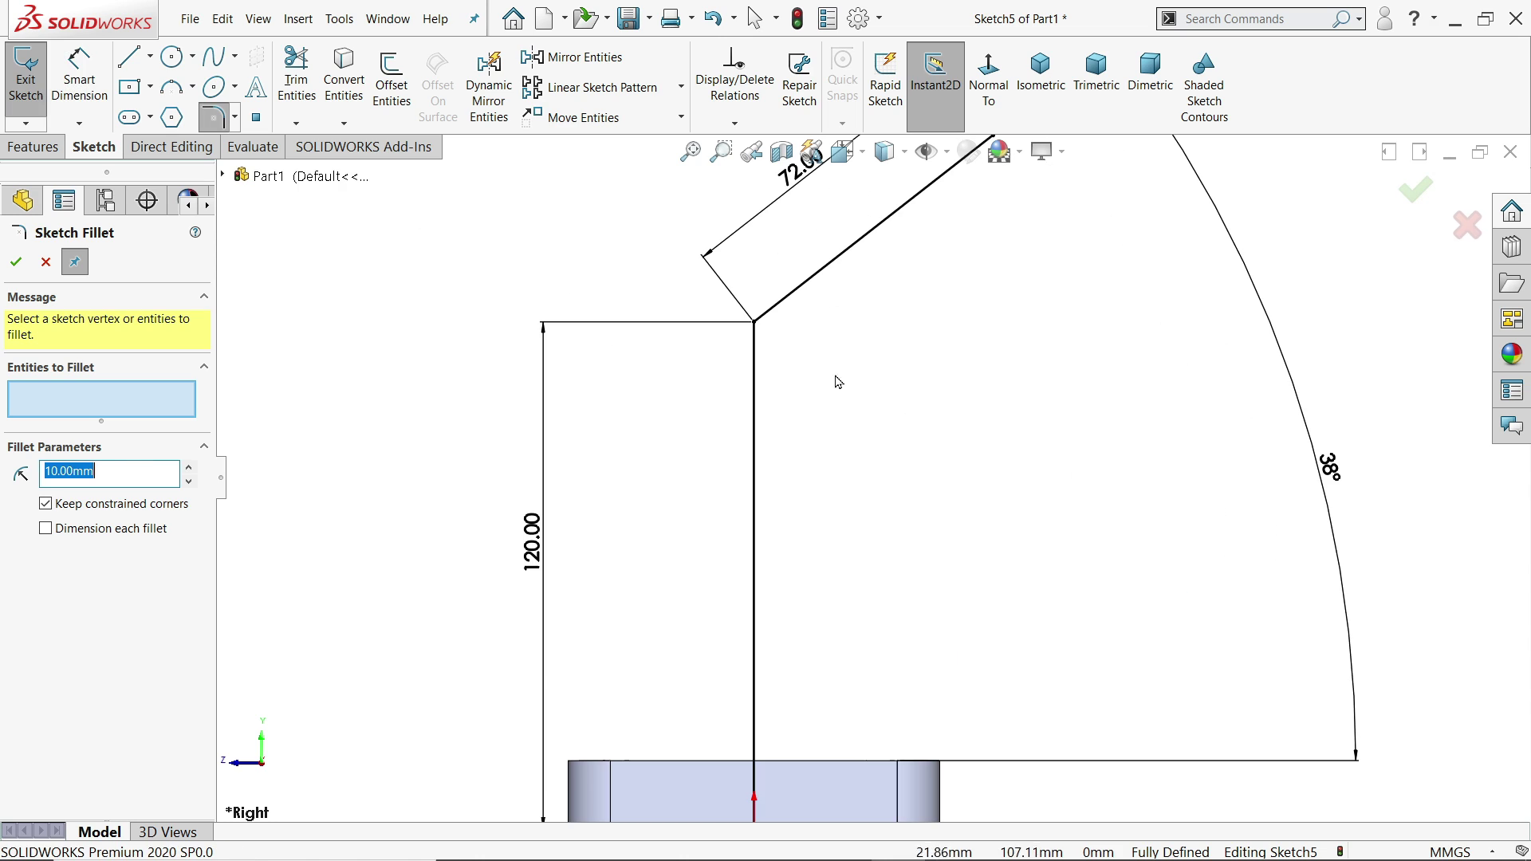
pyautogui.click(755, 326)
pyautogui.doubleClick(51, 471)
pyautogui.write('32')
pyautogui.press('Return')
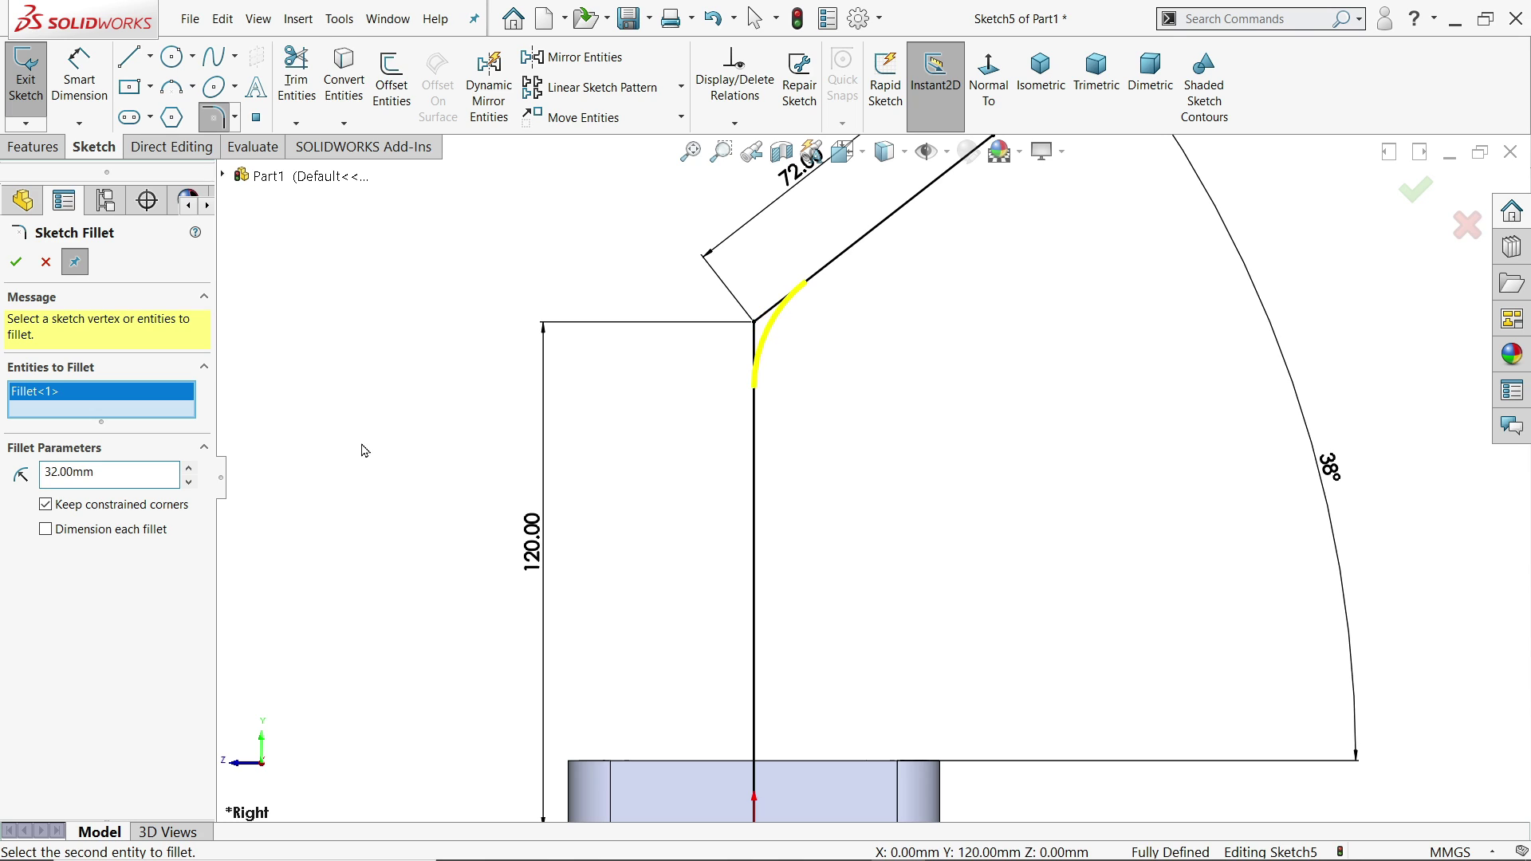
pyautogui.click(16, 263)
# - Close the fillet tool, exit Sketch5, and orbit to see the path above the plate
pyautogui.press('f')
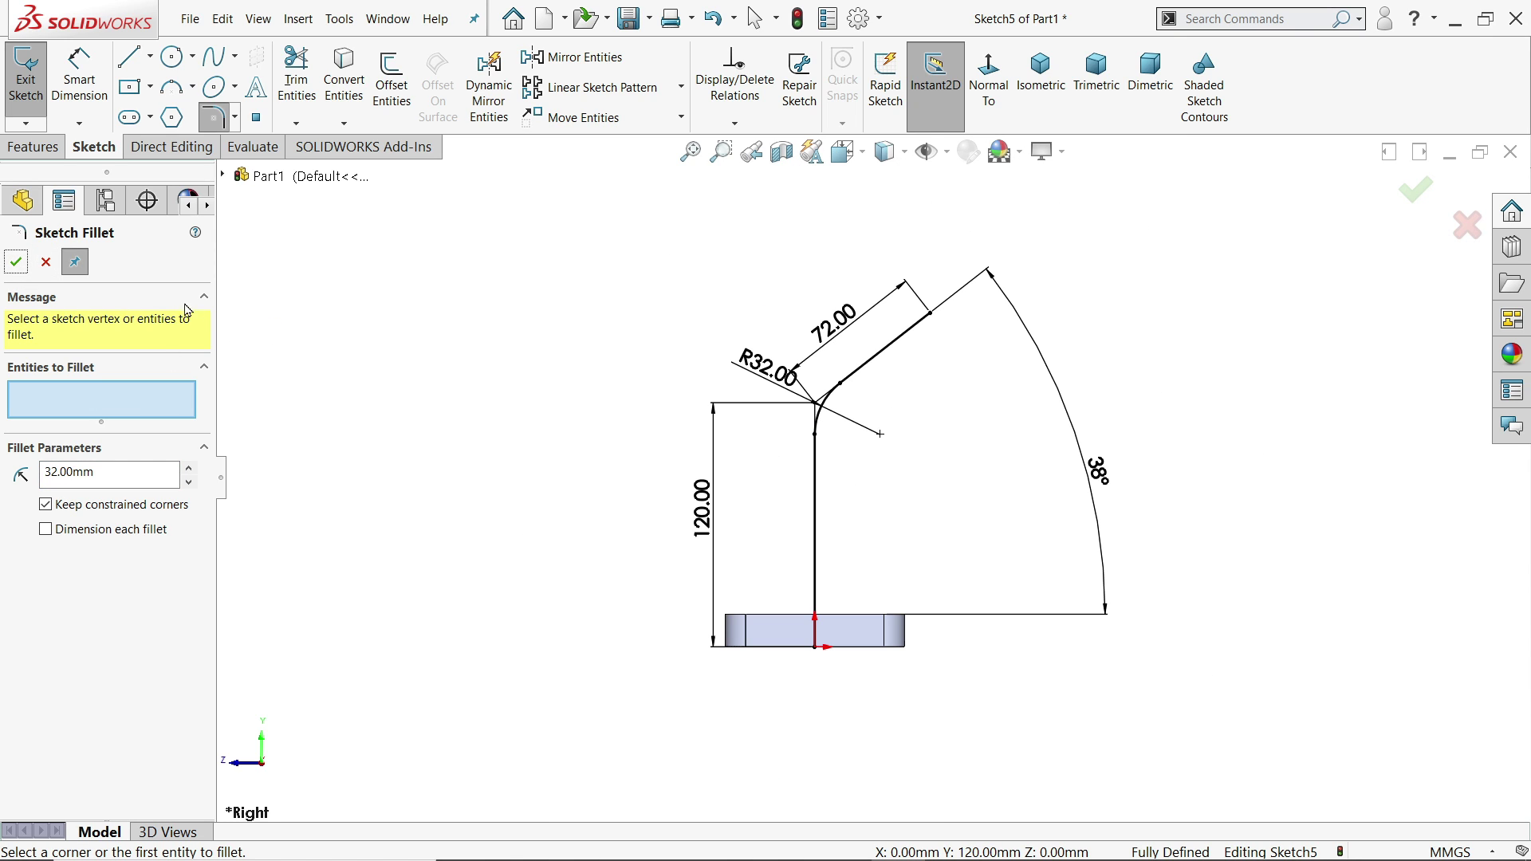
pyautogui.click(46, 265)
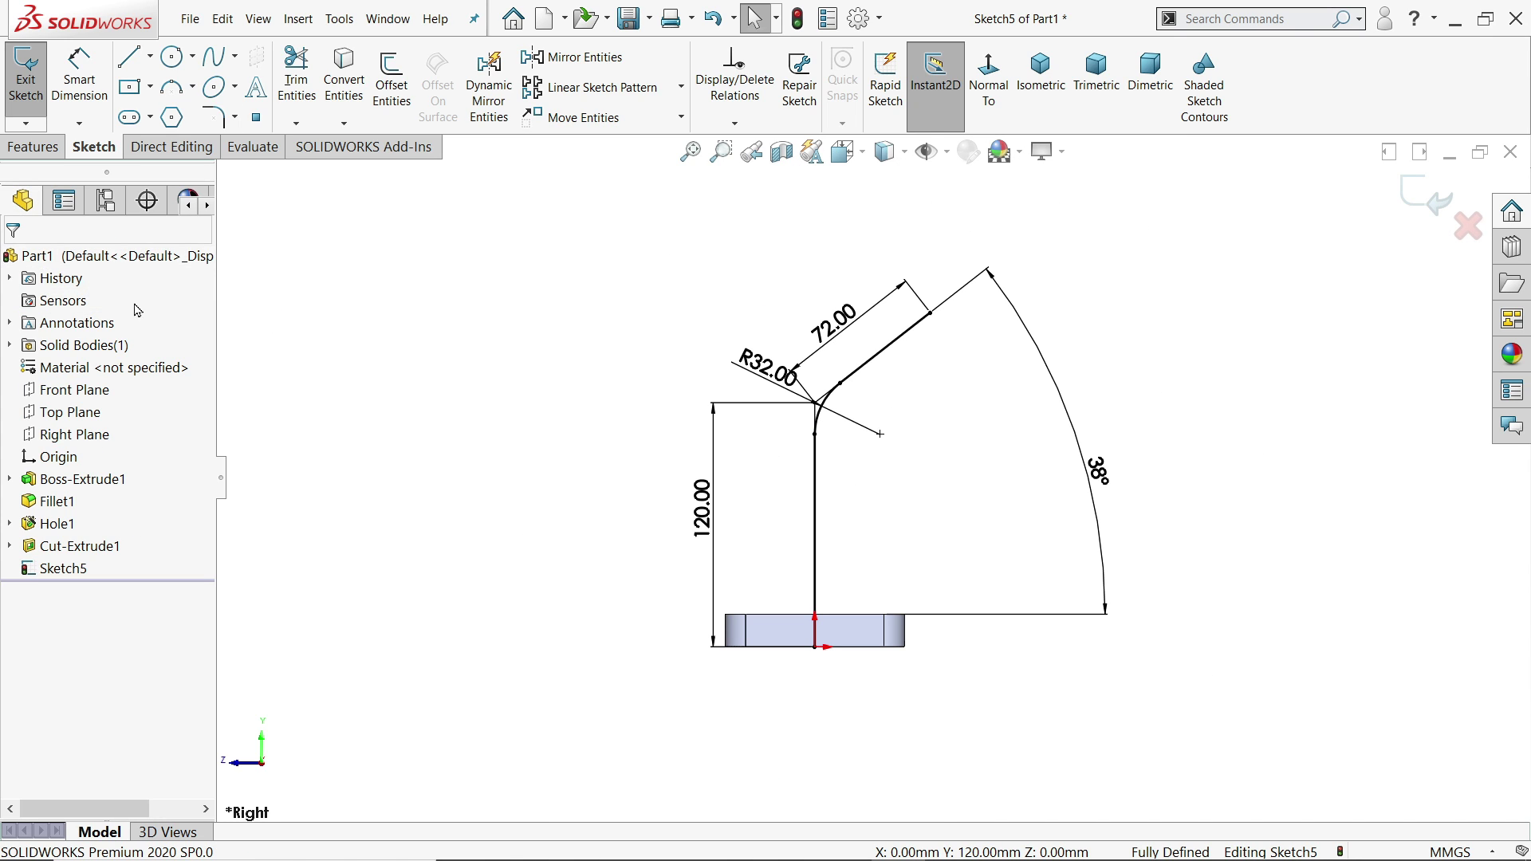
pyautogui.click(1426, 200)
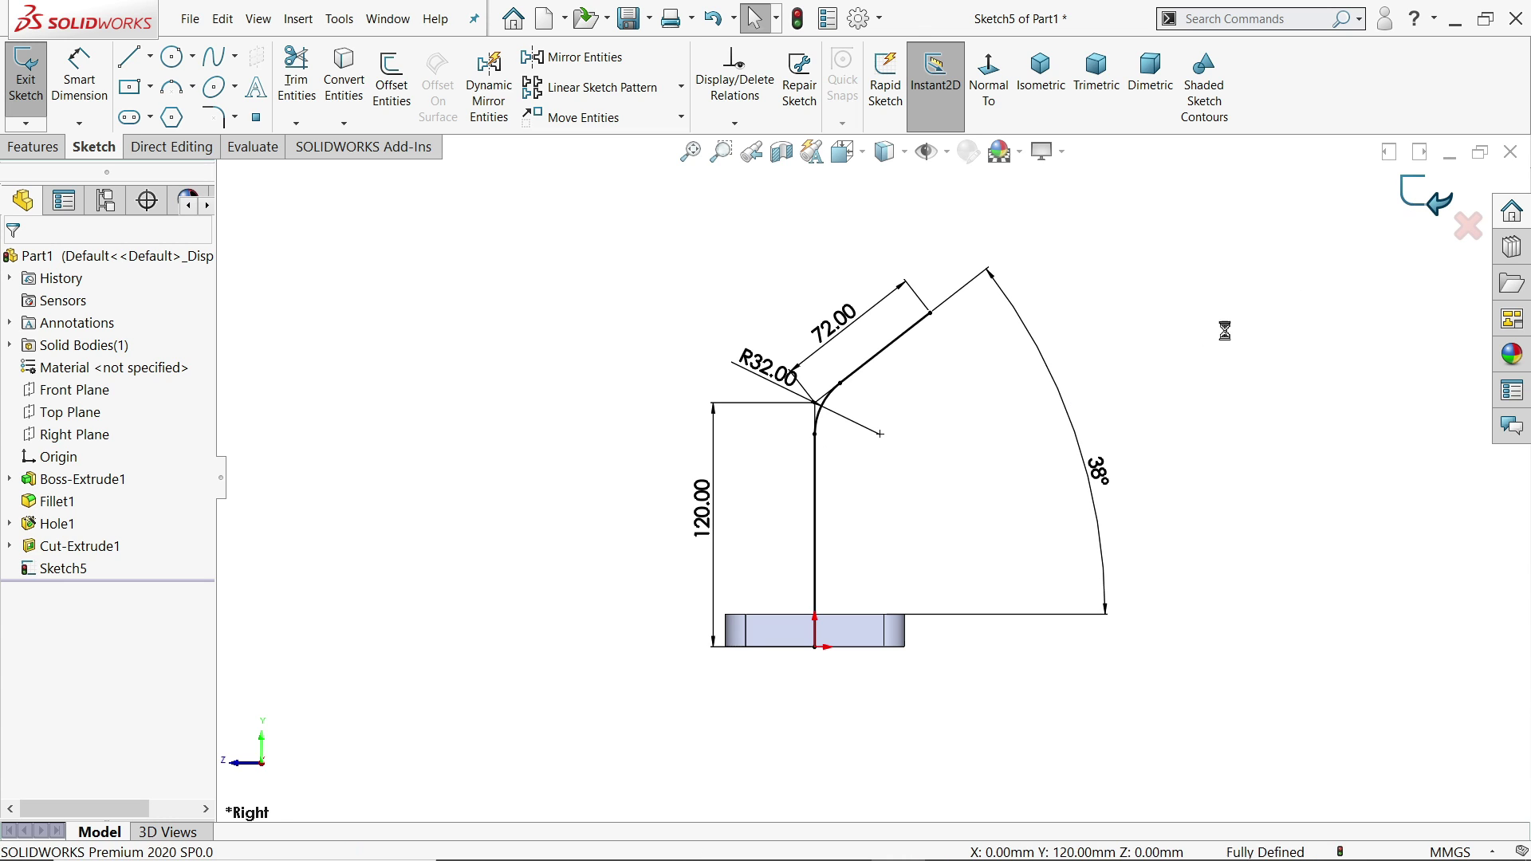
pyautogui.moveTo(1107, 376)
pyautogui.mouseDown(button='middle')
pyautogui.moveTo(1145, 390)
pyautogui.moveTo(1149, 458)
pyautogui.moveTo(1117, 461)
pyautogui.mouseUp(button='middle')
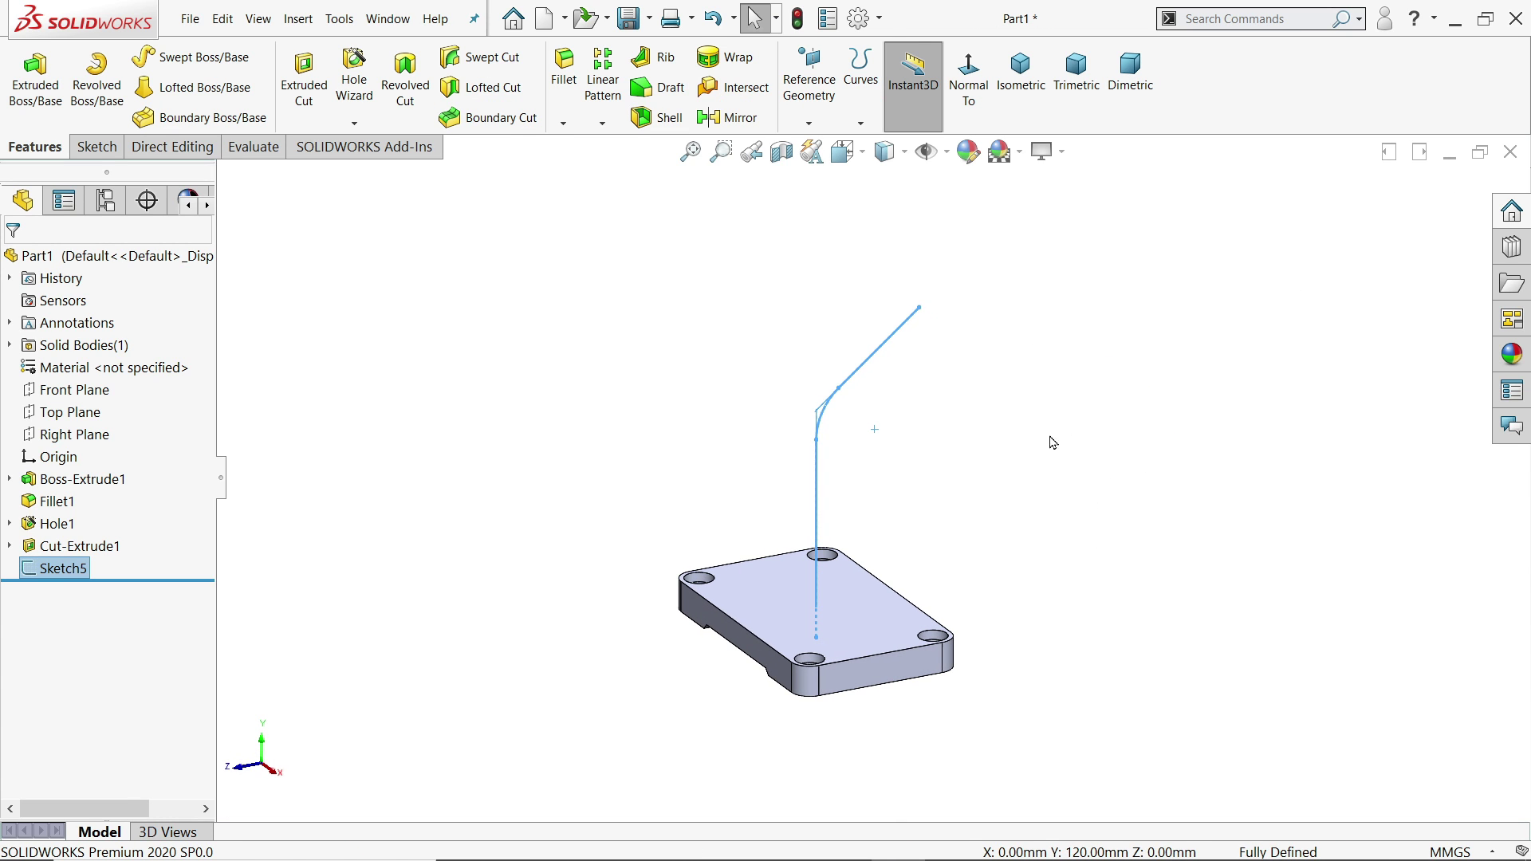
# - Sweep a 45 mm diameter circular profile along Sketch5 to create the bent tube Sweep1
pyautogui.click(193, 67)
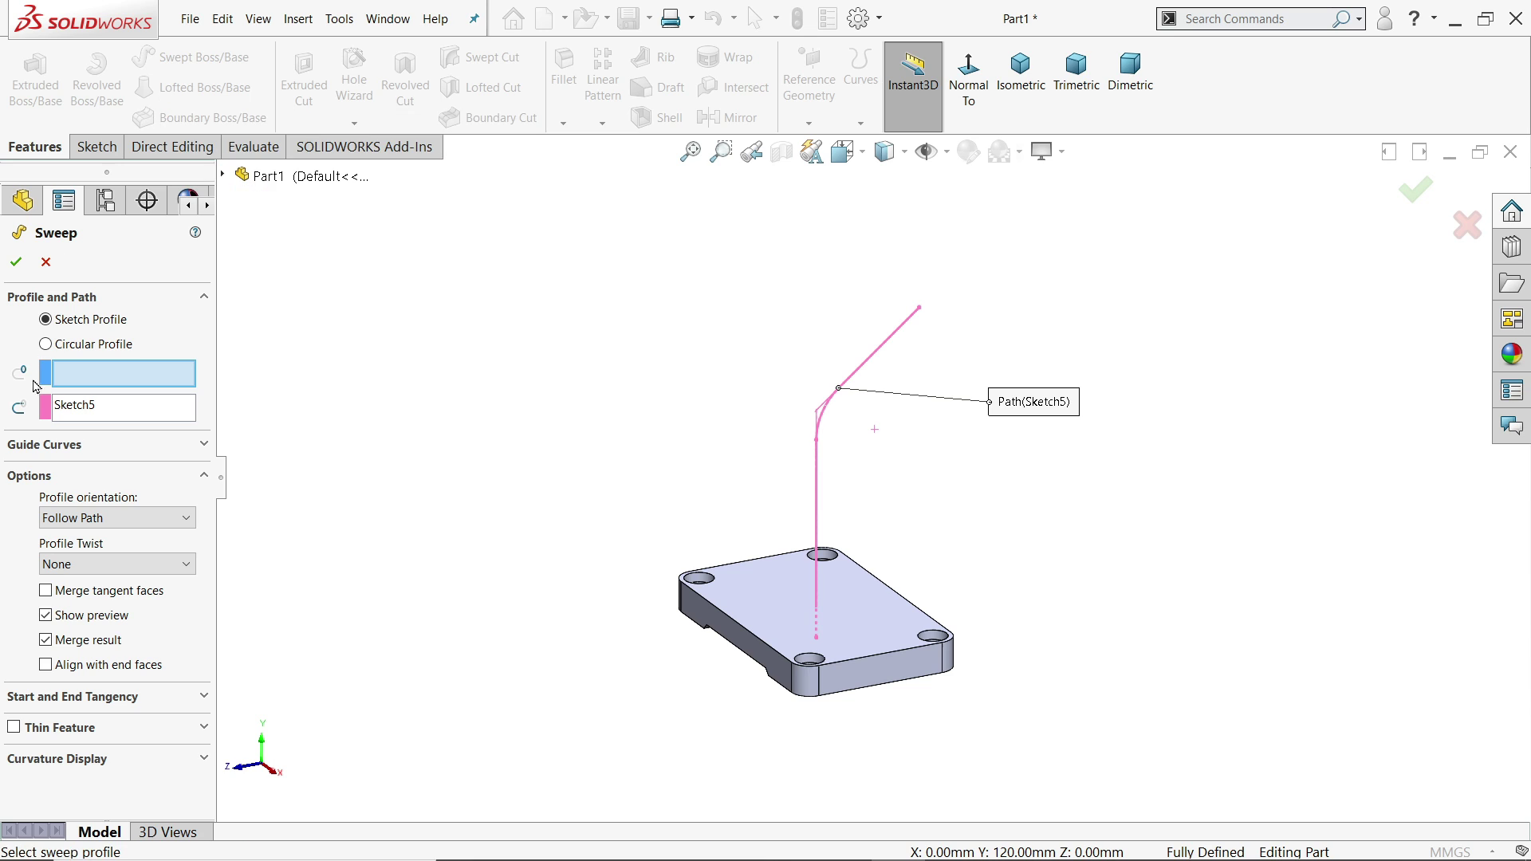
pyautogui.click(45, 343)
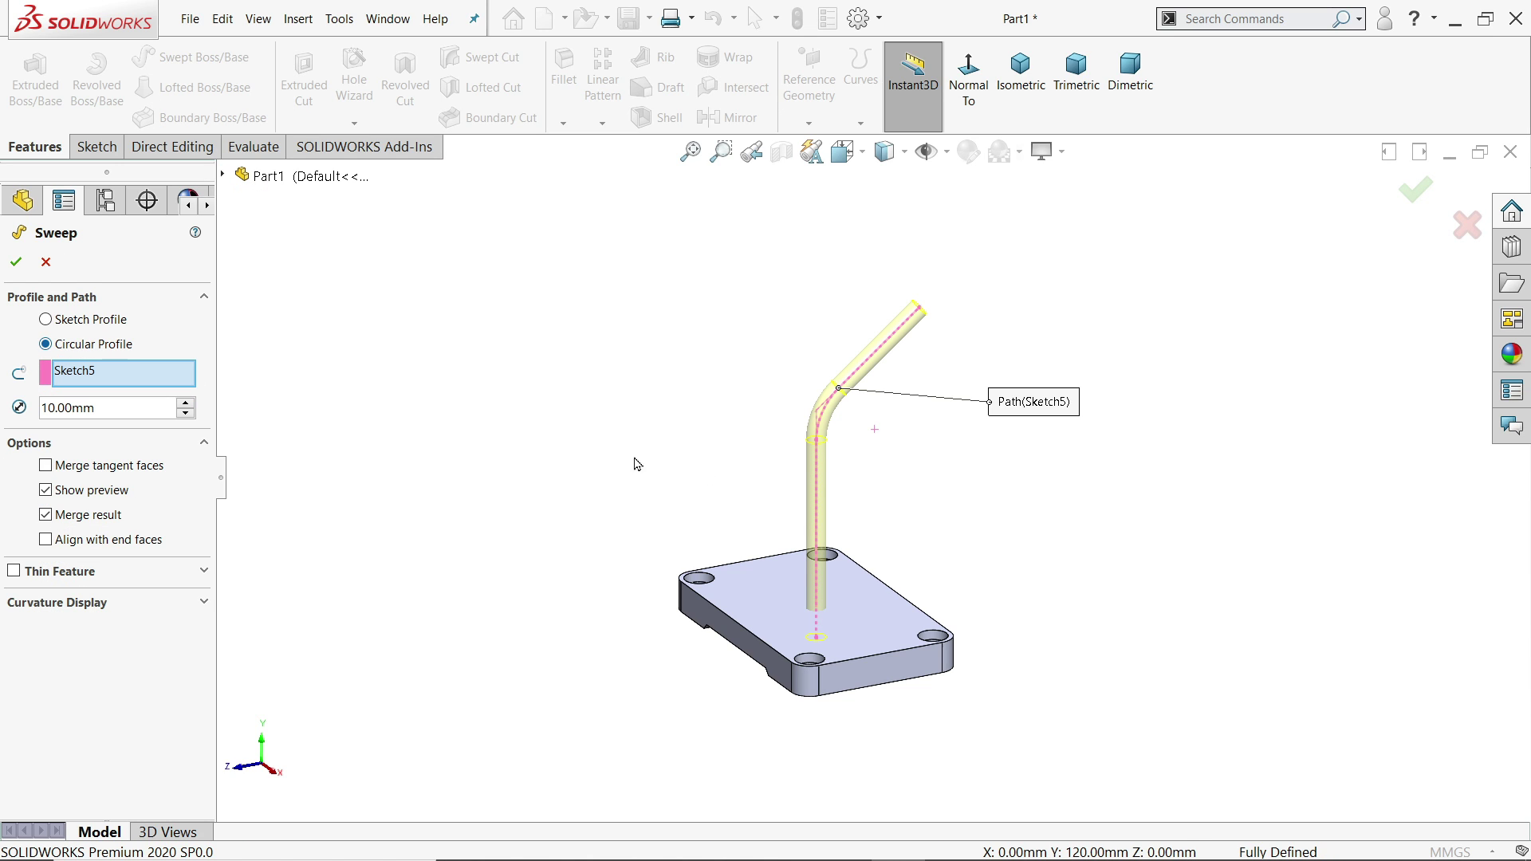
pyautogui.scroll(-2, 861, 507)
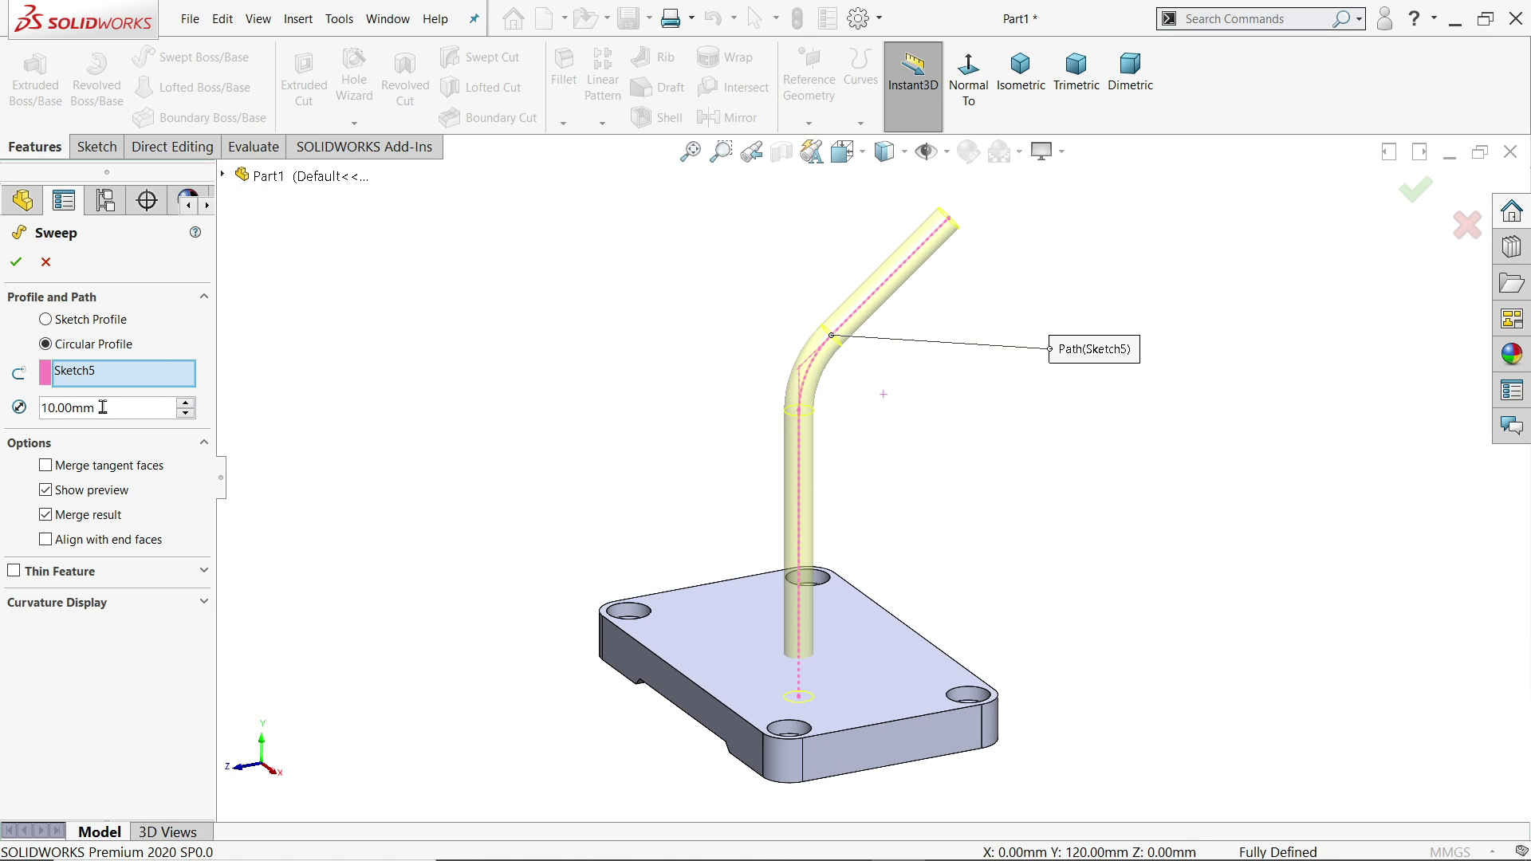
pyautogui.write('45')
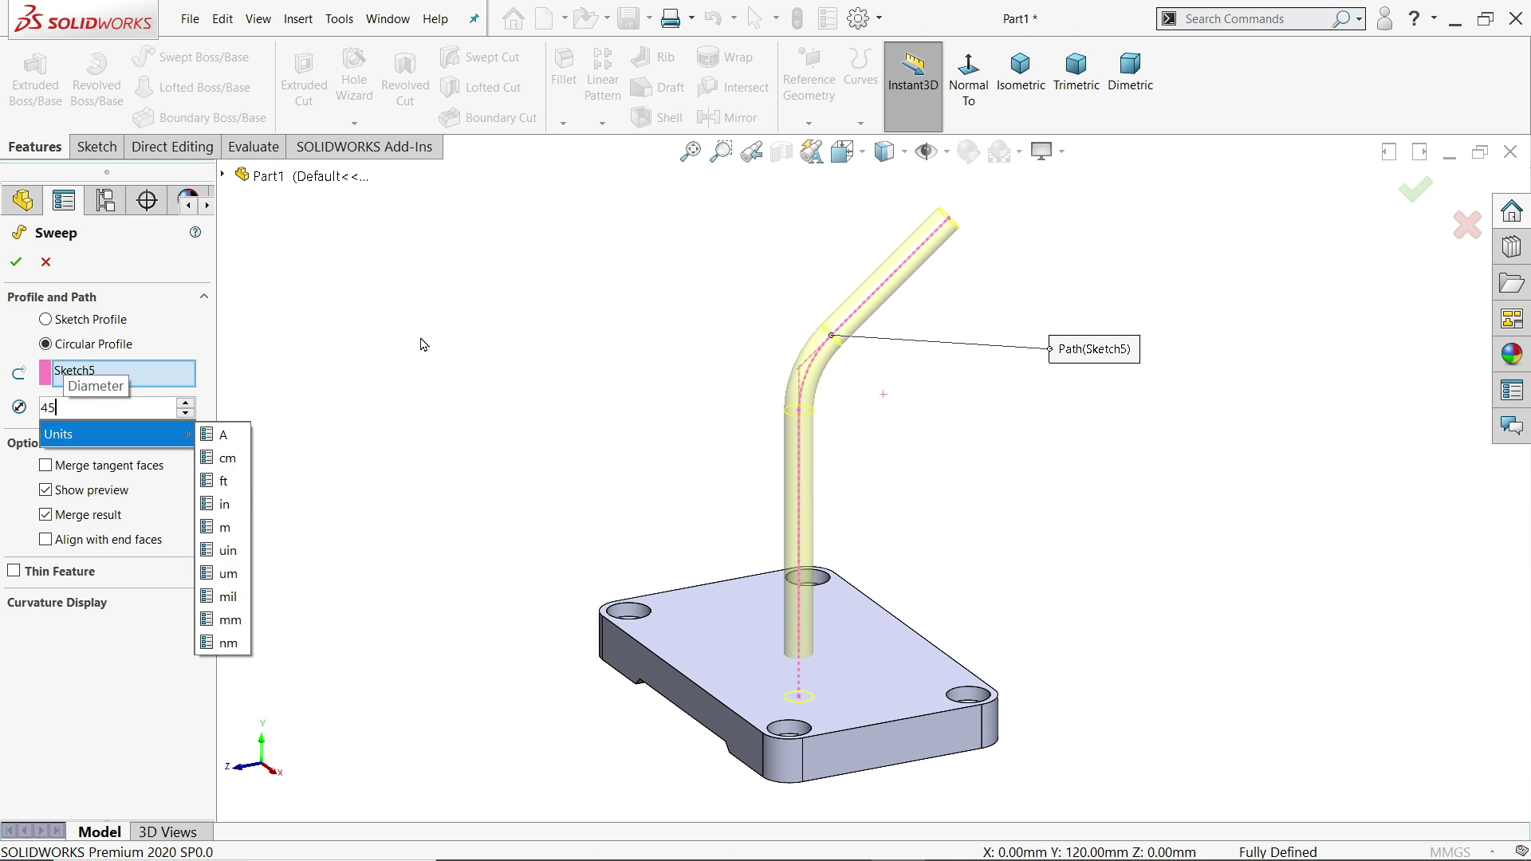
pyautogui.press('Return')
pyautogui.moveTo(470, 495)
pyautogui.mouseDown(button='middle')
pyautogui.moveTo(503, 325)
pyautogui.moveTo(510, 335)
pyautogui.moveTo(465, 345)
pyautogui.moveTo(423, 287)
pyautogui.moveTo(470, 371)
pyautogui.moveTo(433, 430)
pyautogui.moveTo(488, 410)
pyautogui.moveTo(473, 503)
pyautogui.mouseUp(button='middle')
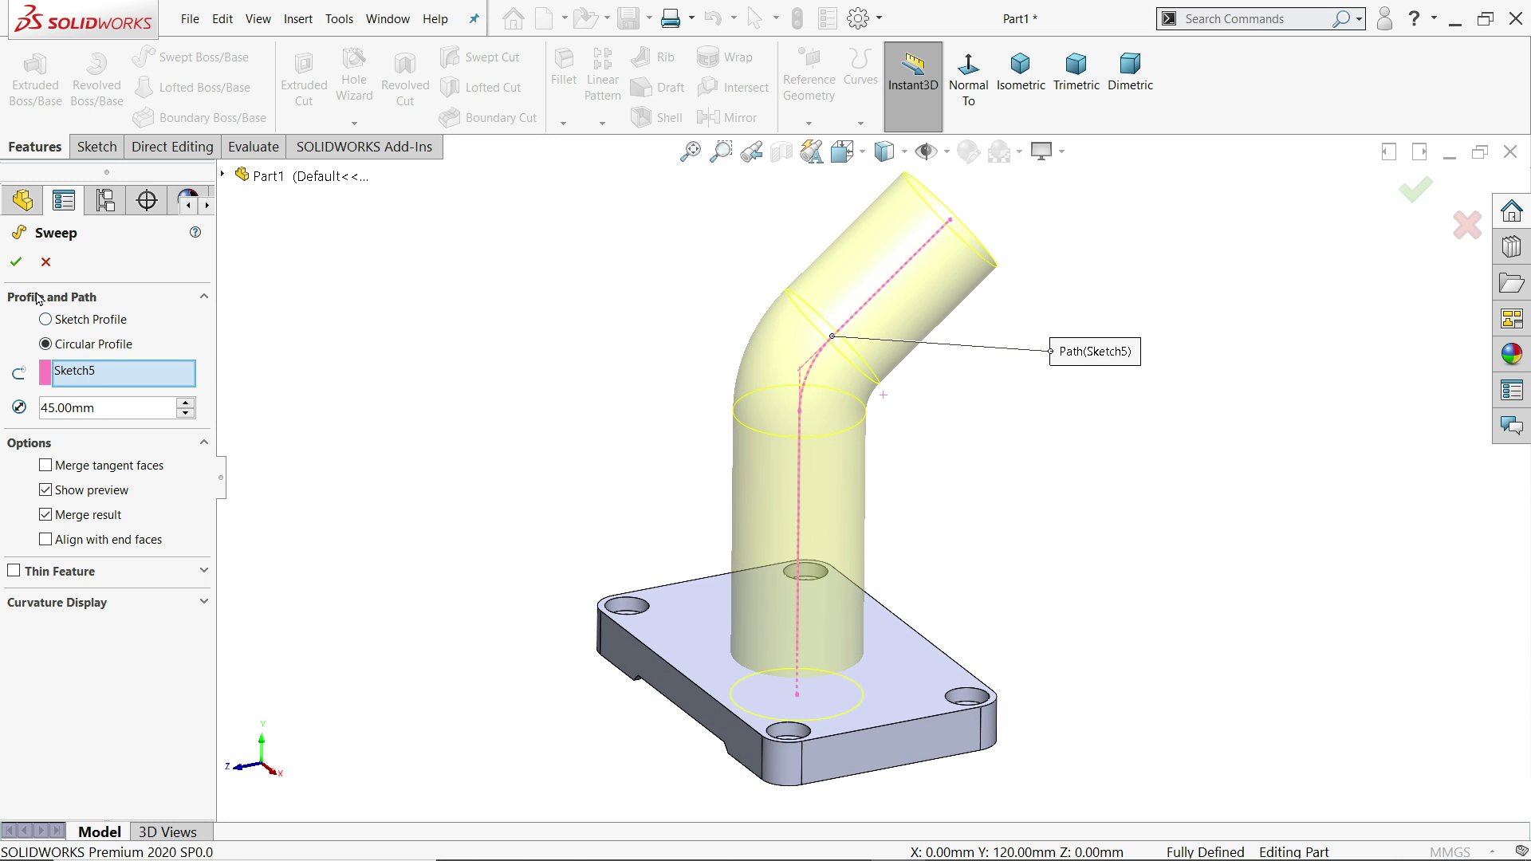
pyautogui.click(16, 263)
pyautogui.moveTo(475, 523); pyautogui.dragTo(550, 279, button='middle')
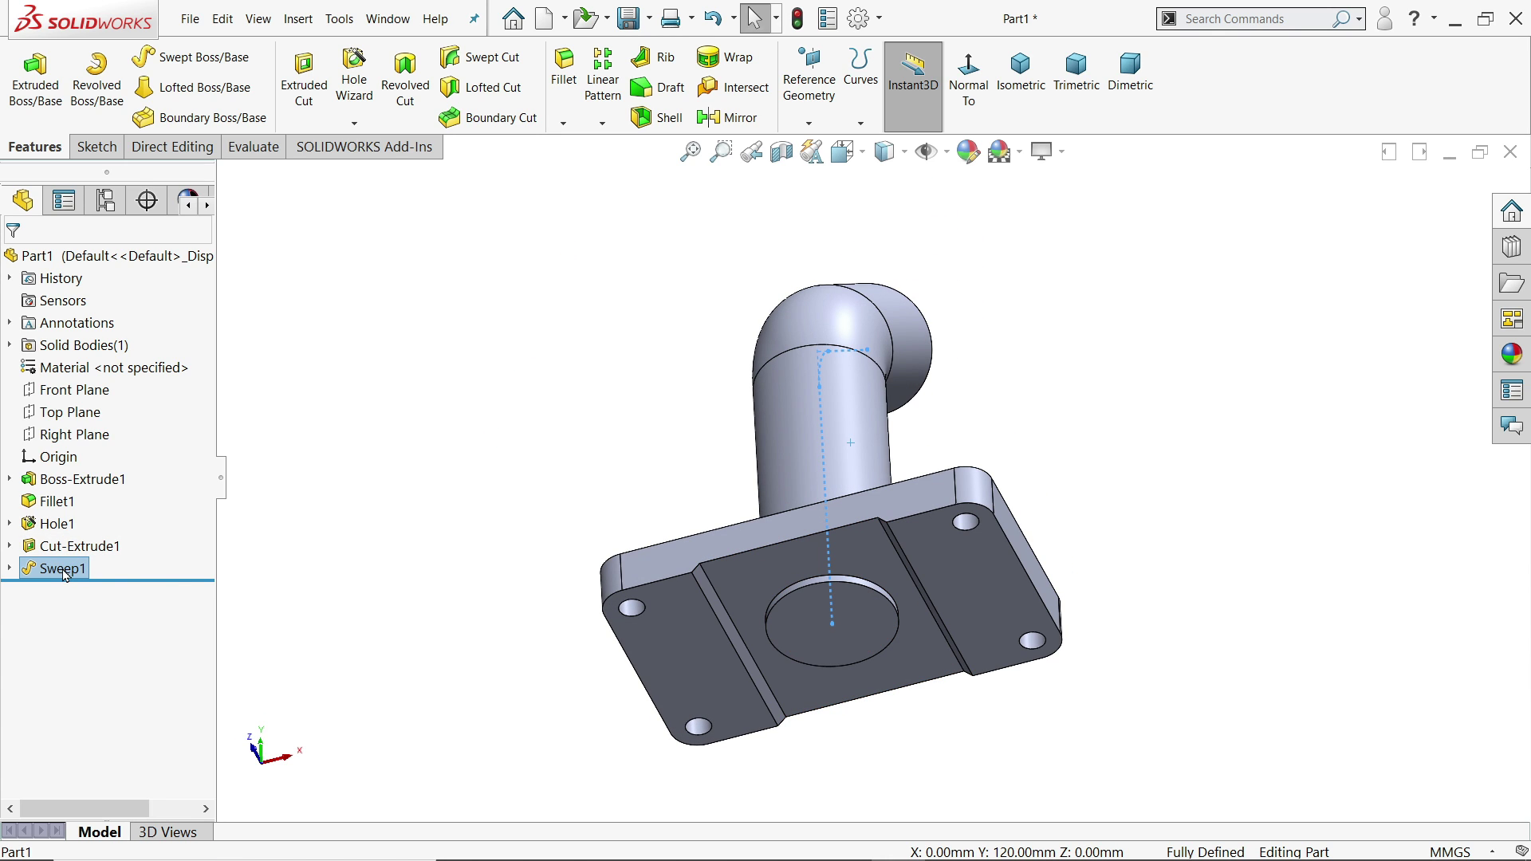
# - Move Sweep1 after Hole1, then sketch a 56 mm circle at the origin on the plate's top face
pyautogui.moveTo(64, 574); pyautogui.dragTo(57, 526)
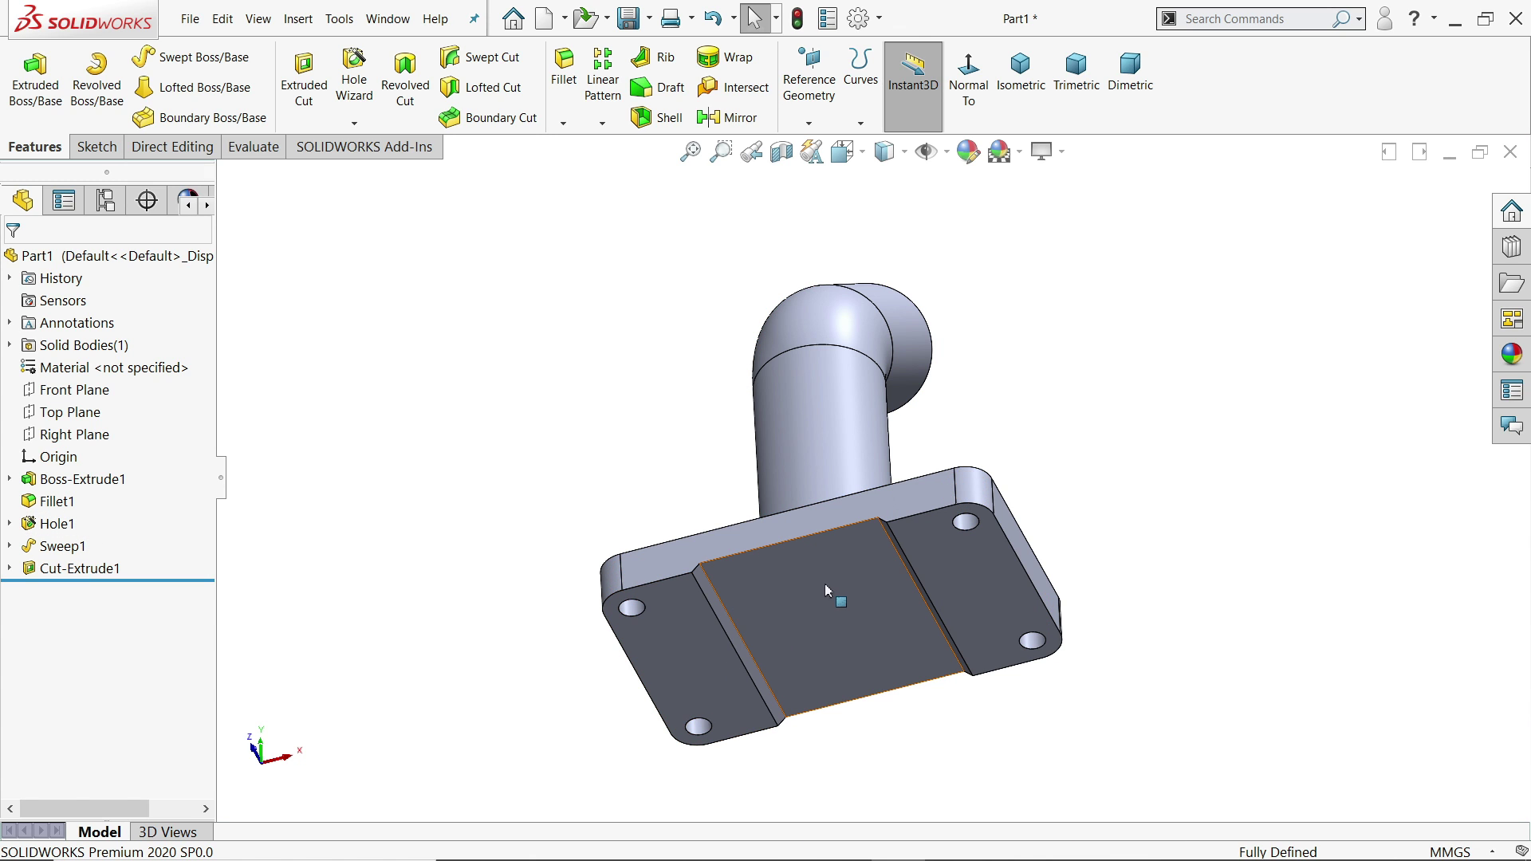
pyautogui.moveTo(679, 403); pyautogui.dragTo(837, 512, button='middle')
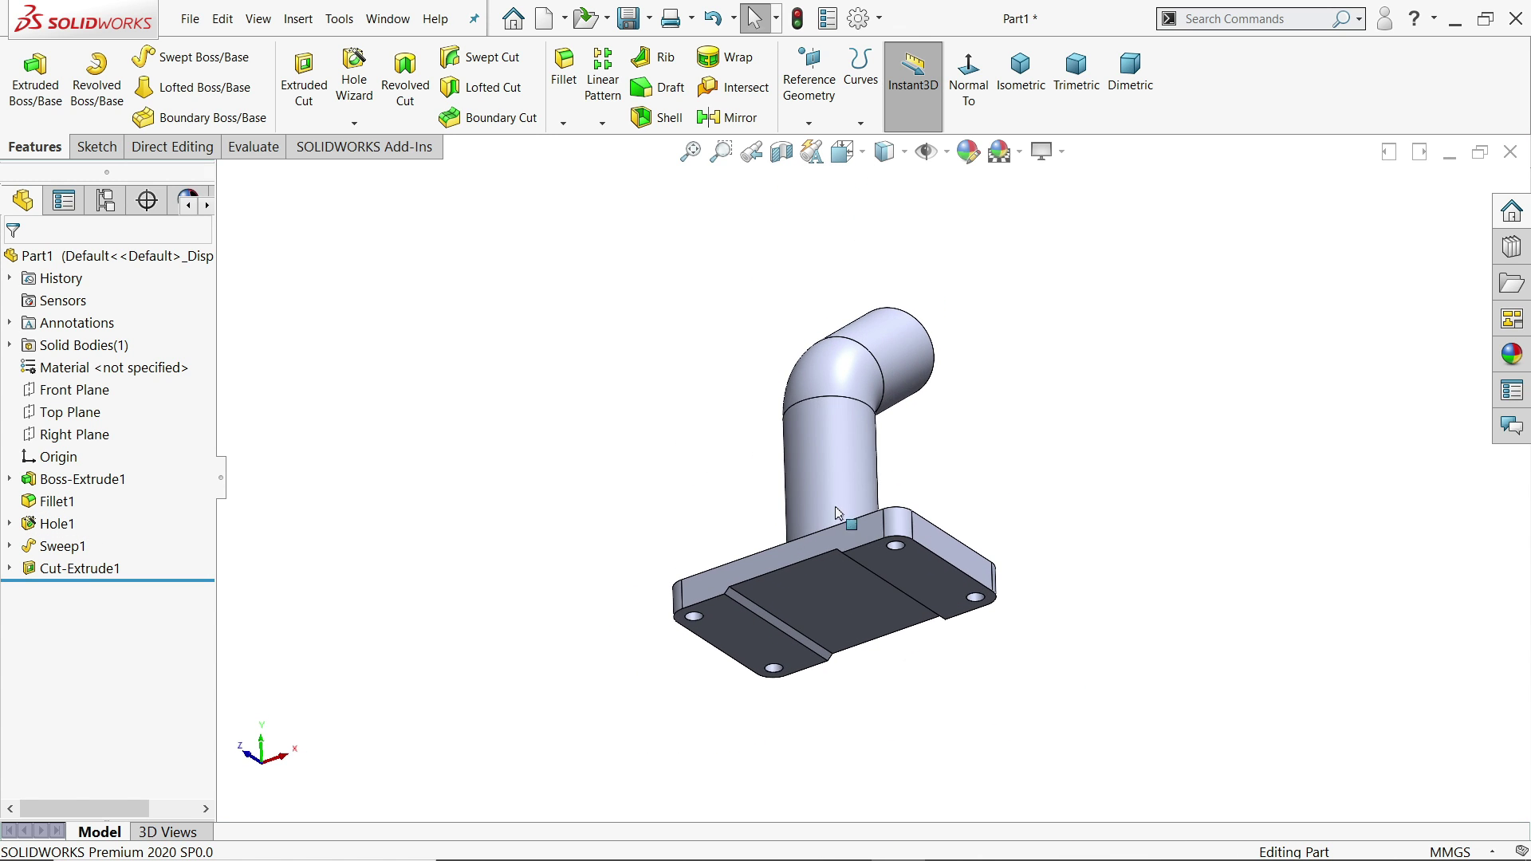
pyautogui.click(869, 570)
pyautogui.click(946, 515)
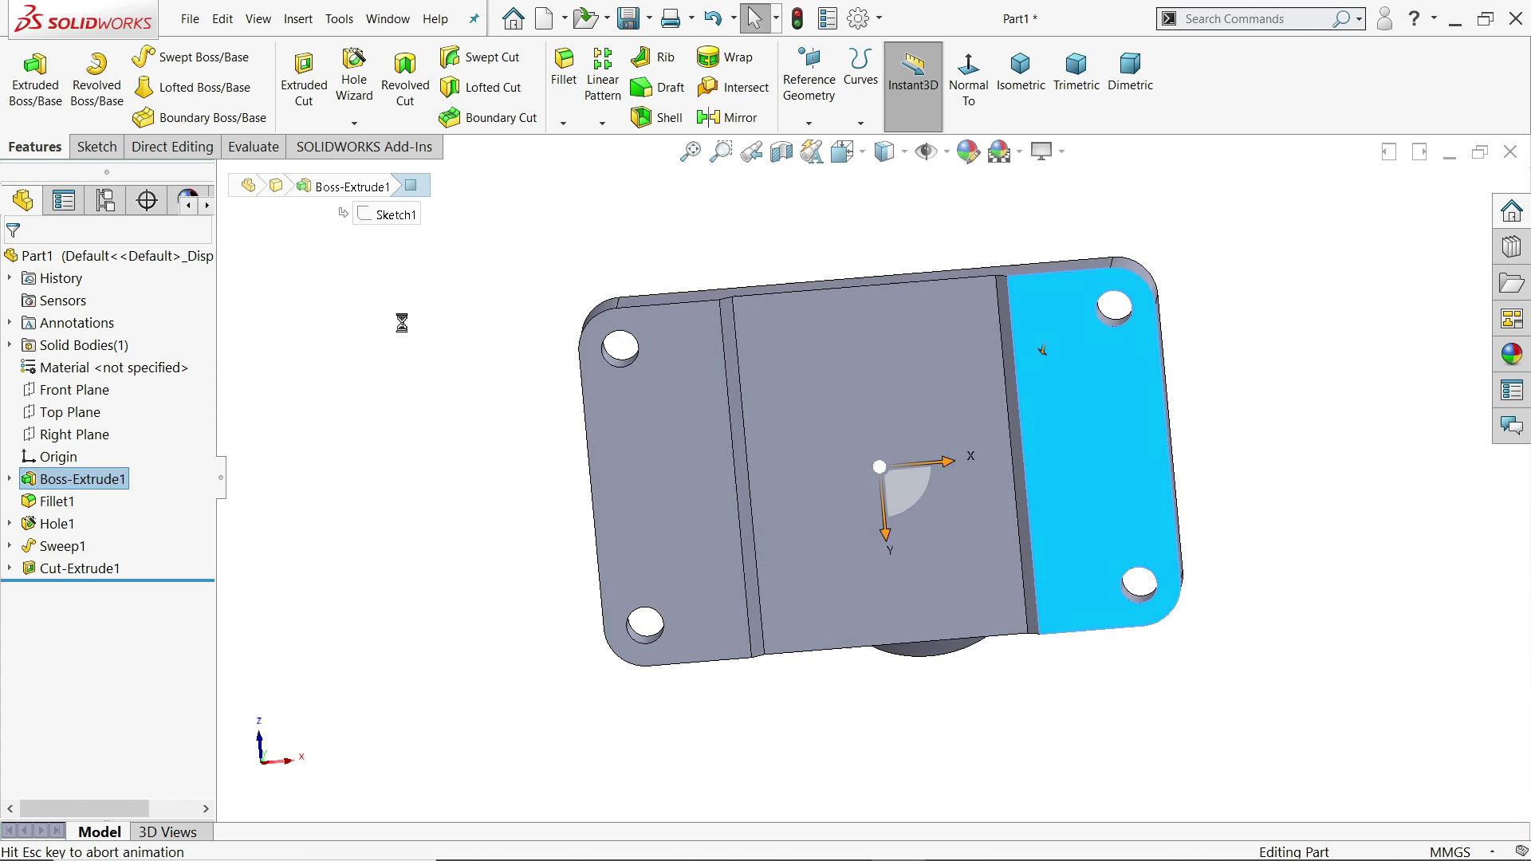
pyautogui.click(171, 56)
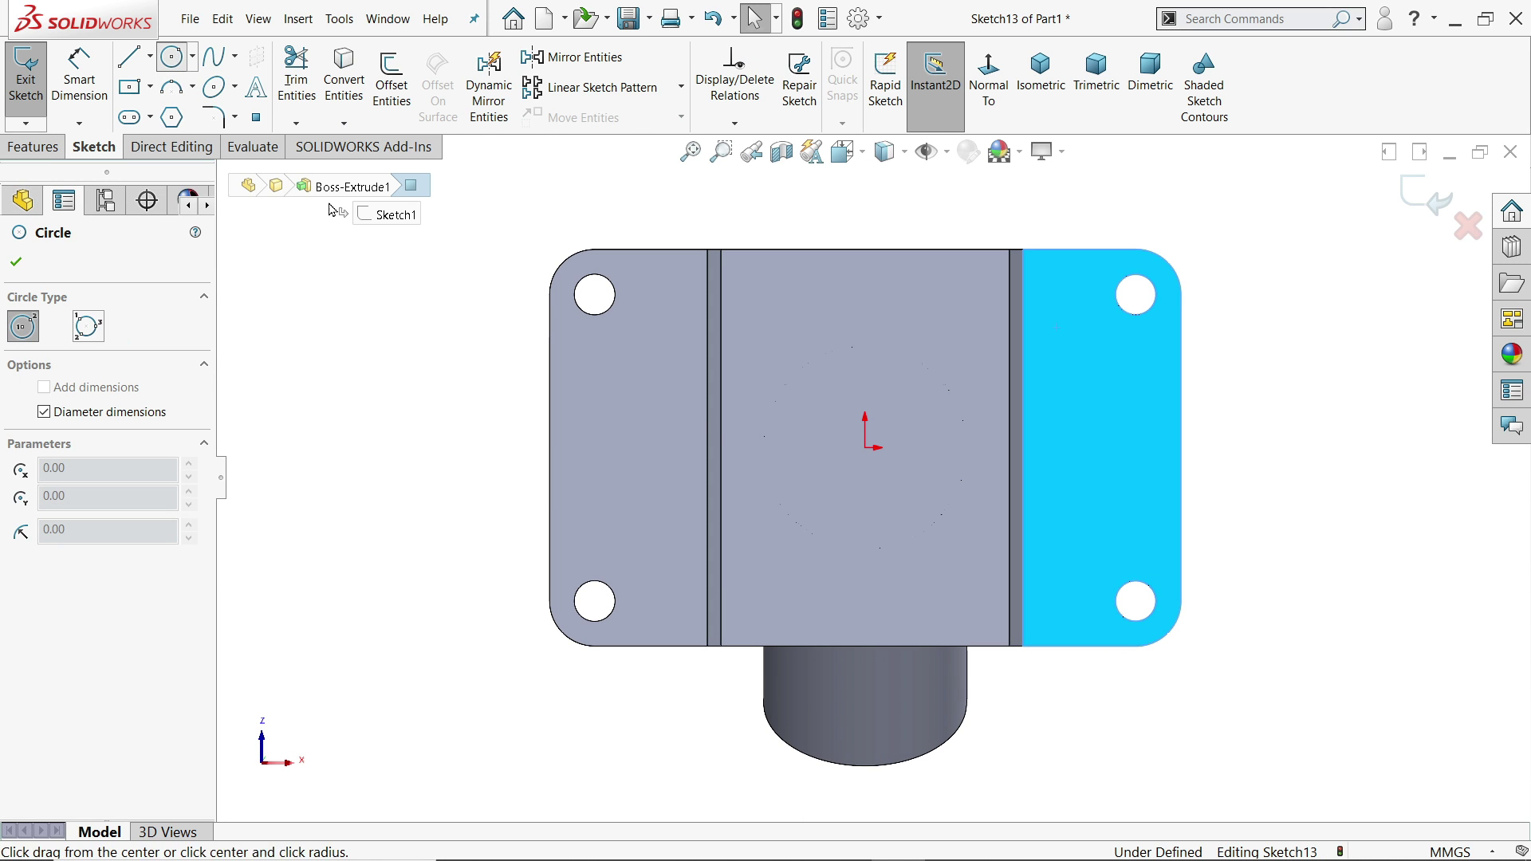
pyautogui.click(866, 448)
pyautogui.write('5')
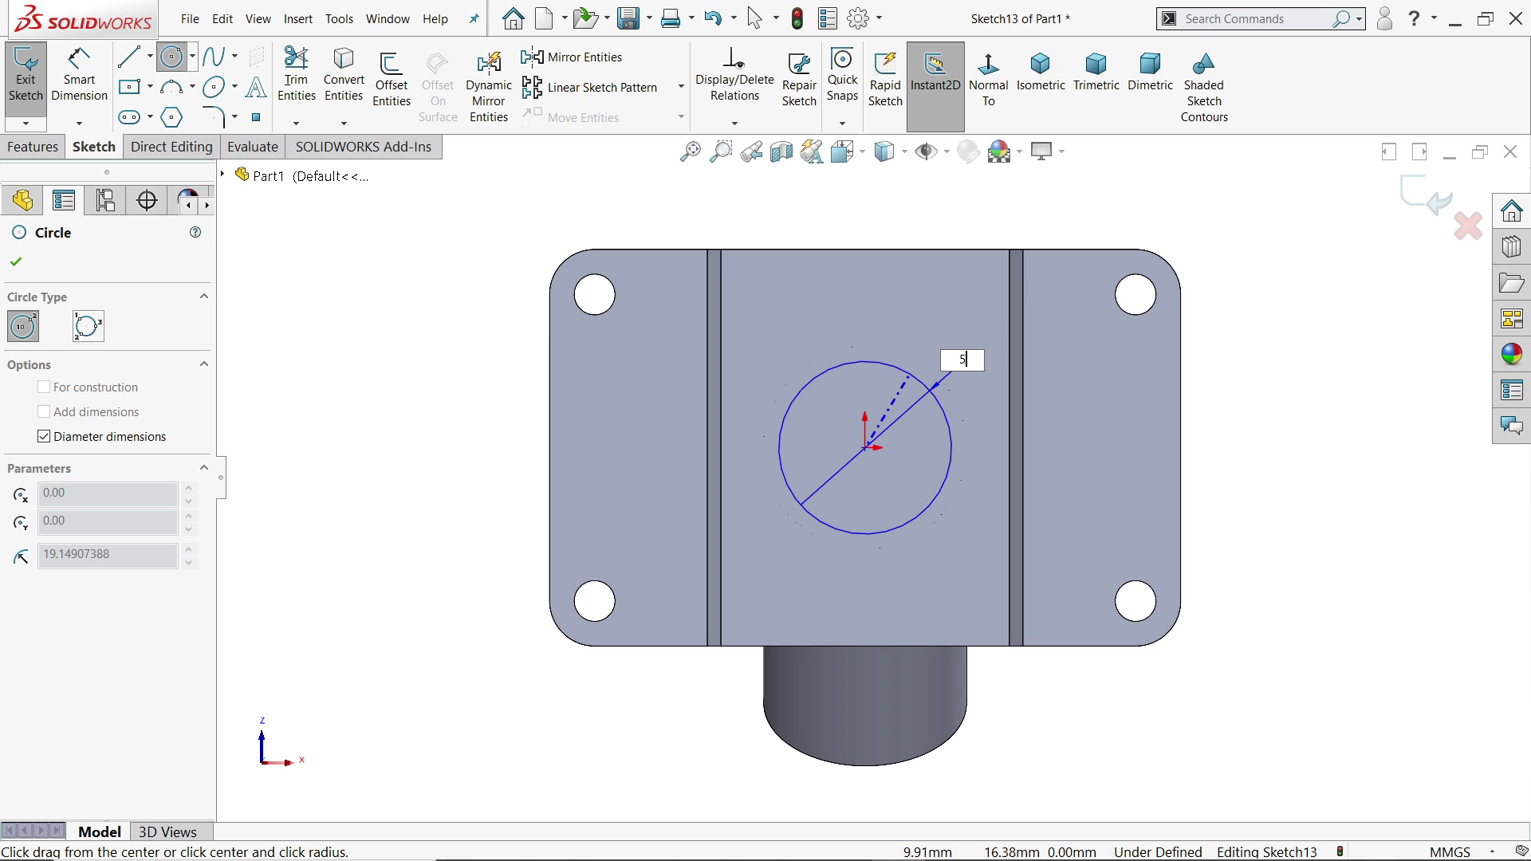
pyautogui.write('6')
pyautogui.press('Return')
# - Extrude the 56 mm circle 40 mm, flipped upward along the tube
pyautogui.click(33, 147)
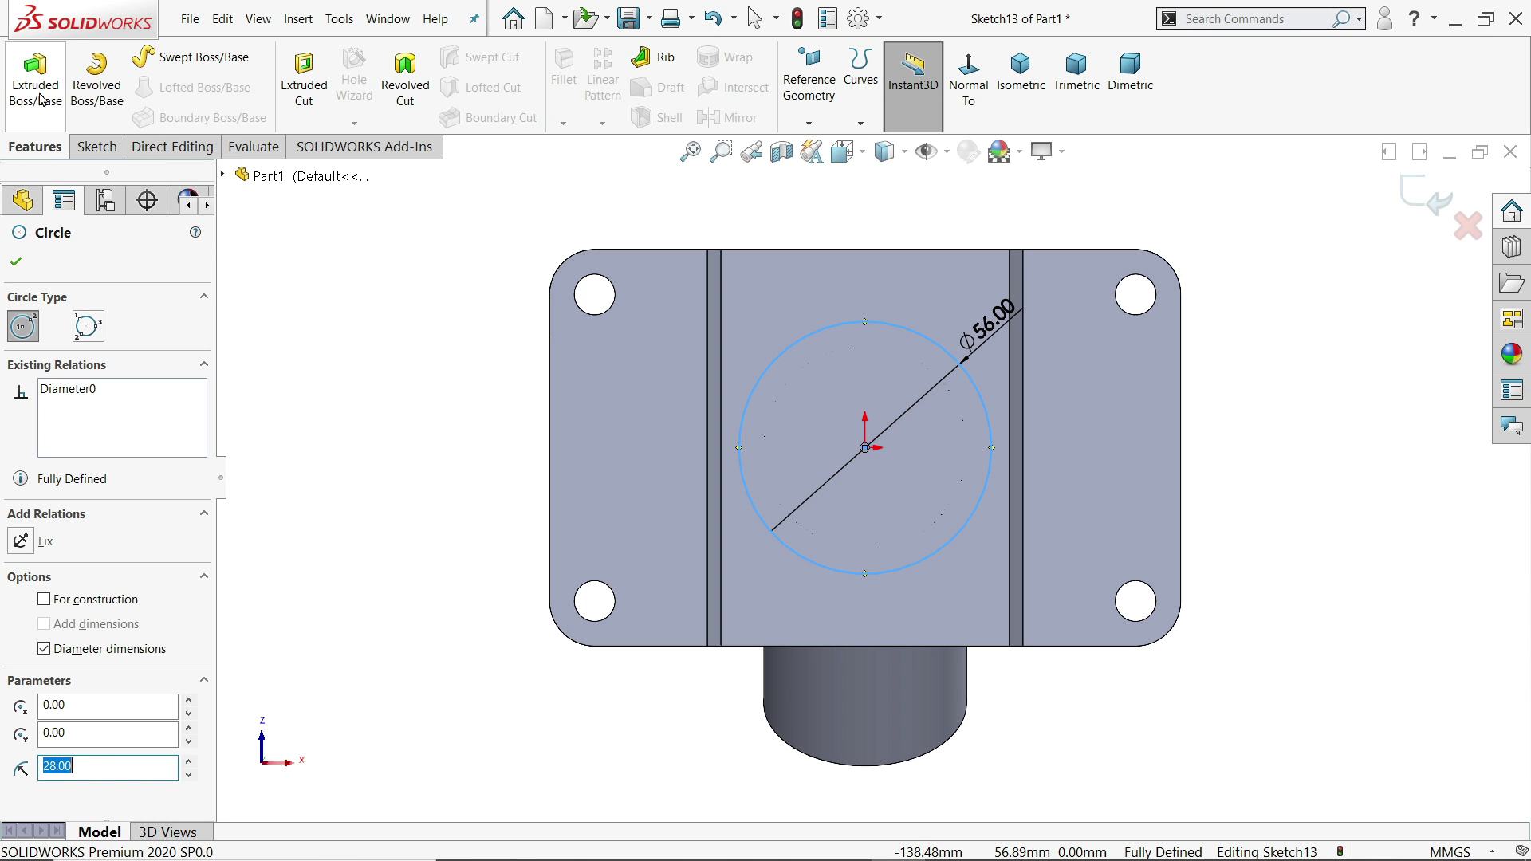
pyautogui.click(36, 88)
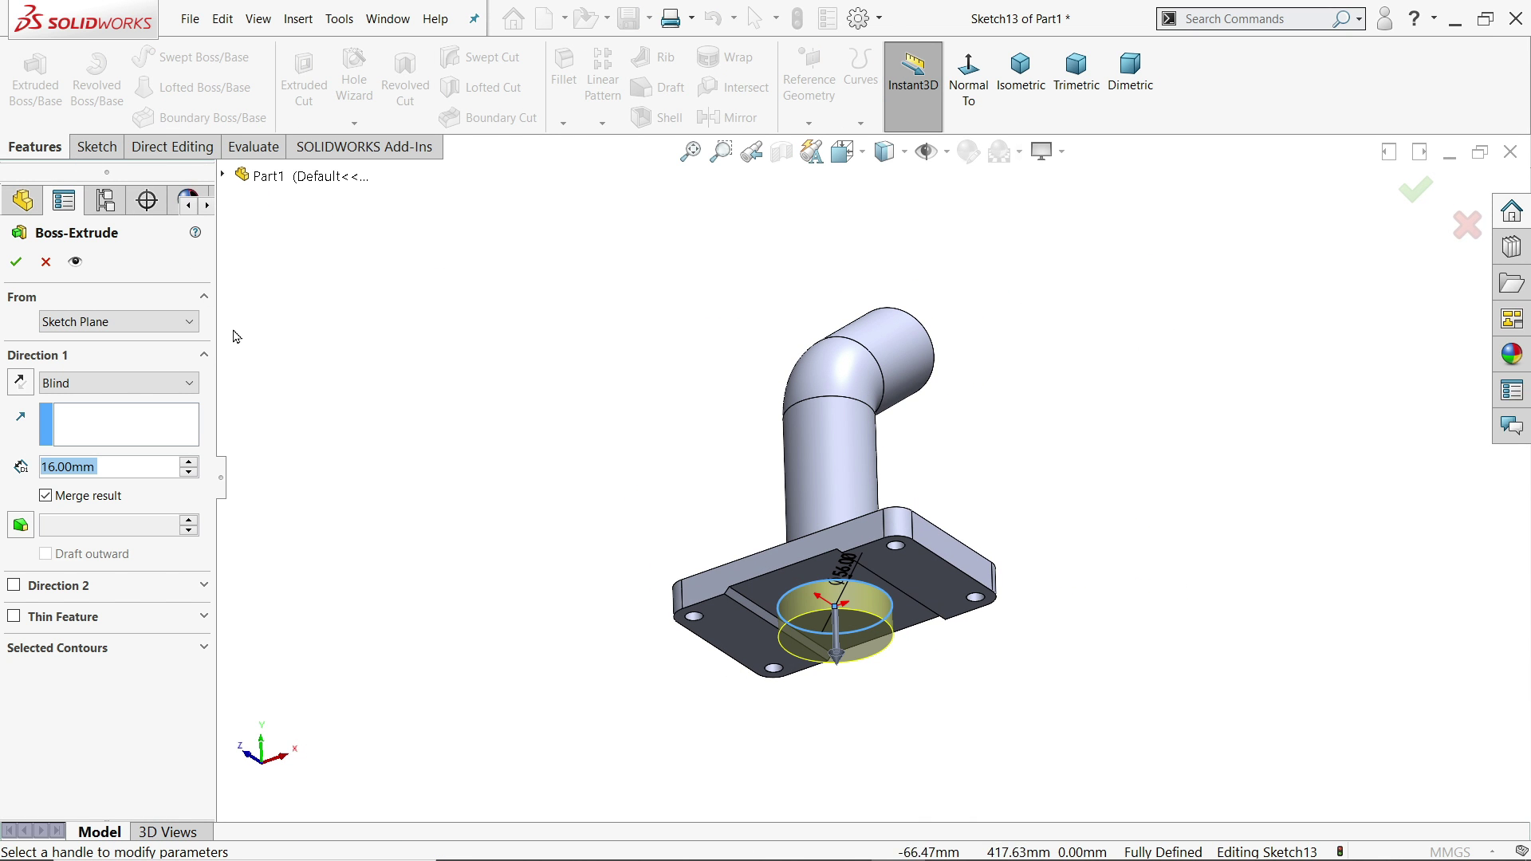
pyautogui.write('40')
pyautogui.press('Return')
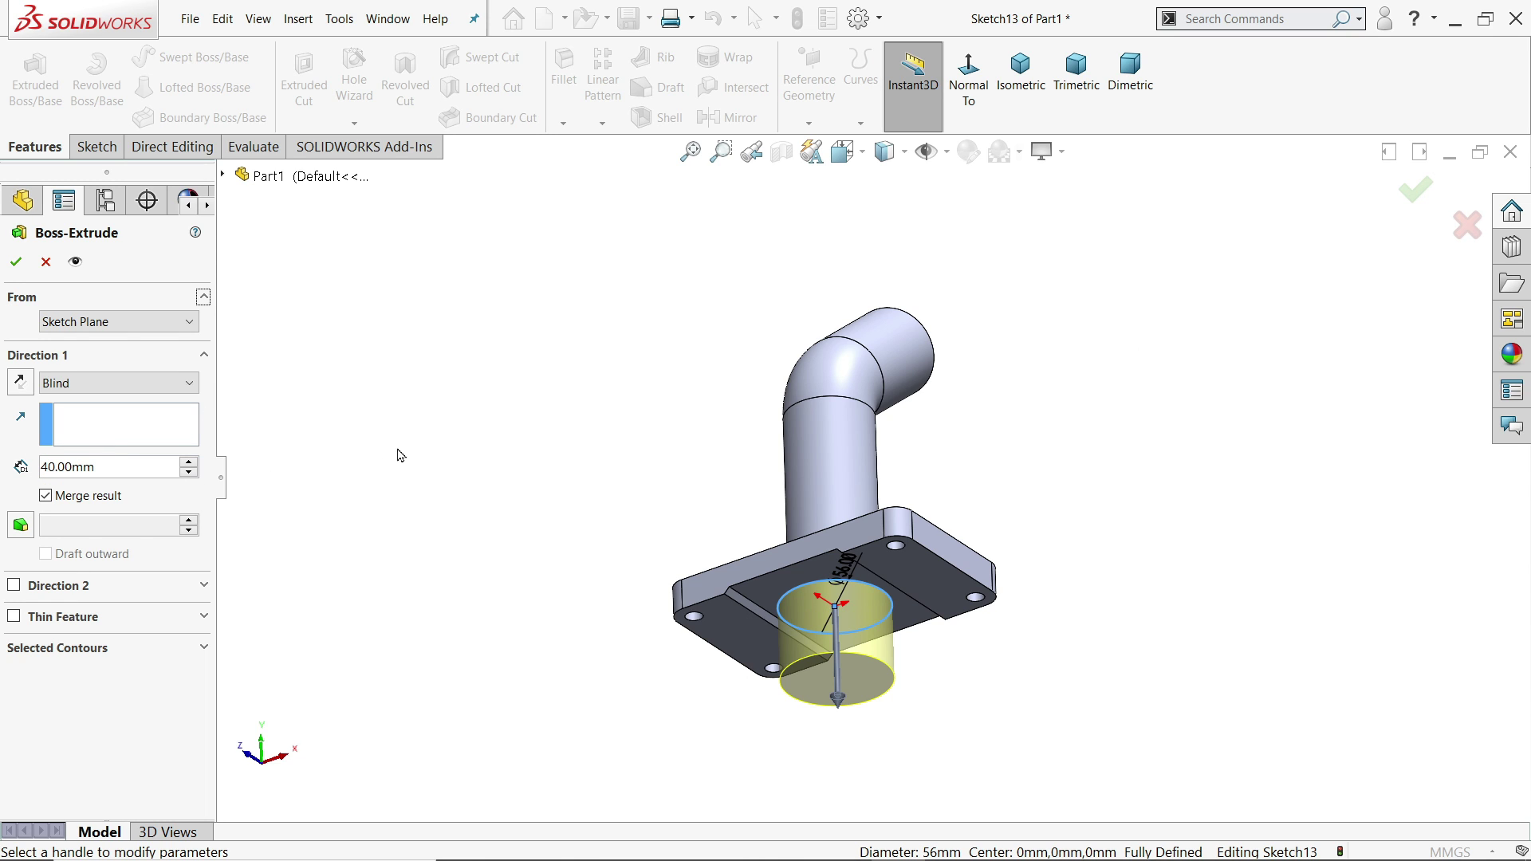
pyautogui.click(20, 383)
pyautogui.moveTo(536, 380); pyautogui.dragTo(519, 550, button='middle')
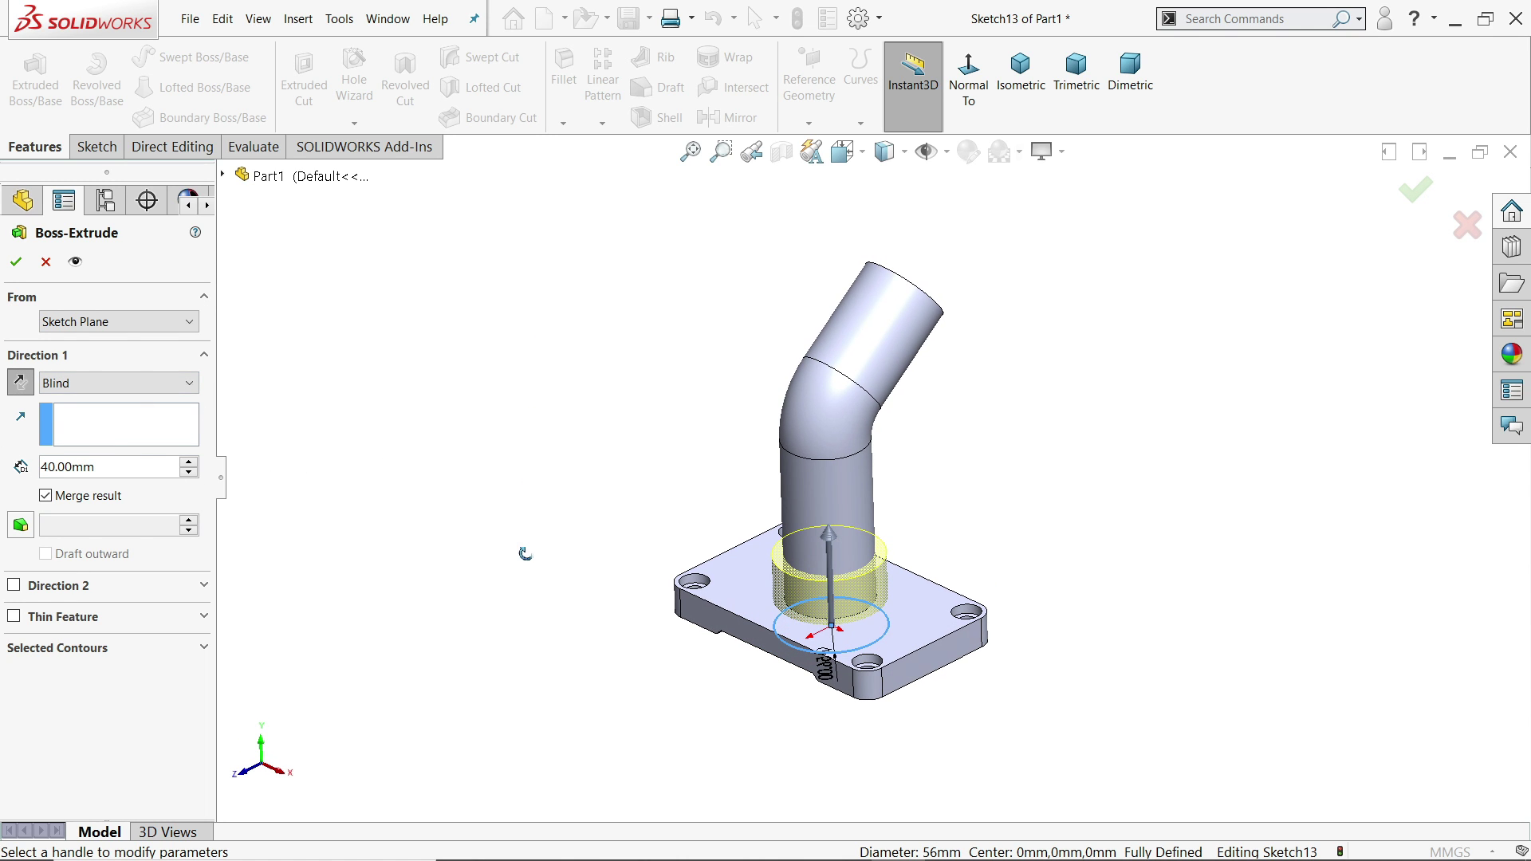
pyautogui.scroll(-3, 850, 594)
# - Start the collar at a 50 mm offset up the tube, confirm Boss-Extrude2, and bring up the reference drawing
pyautogui.click(88, 321)
pyautogui.click(68, 390)
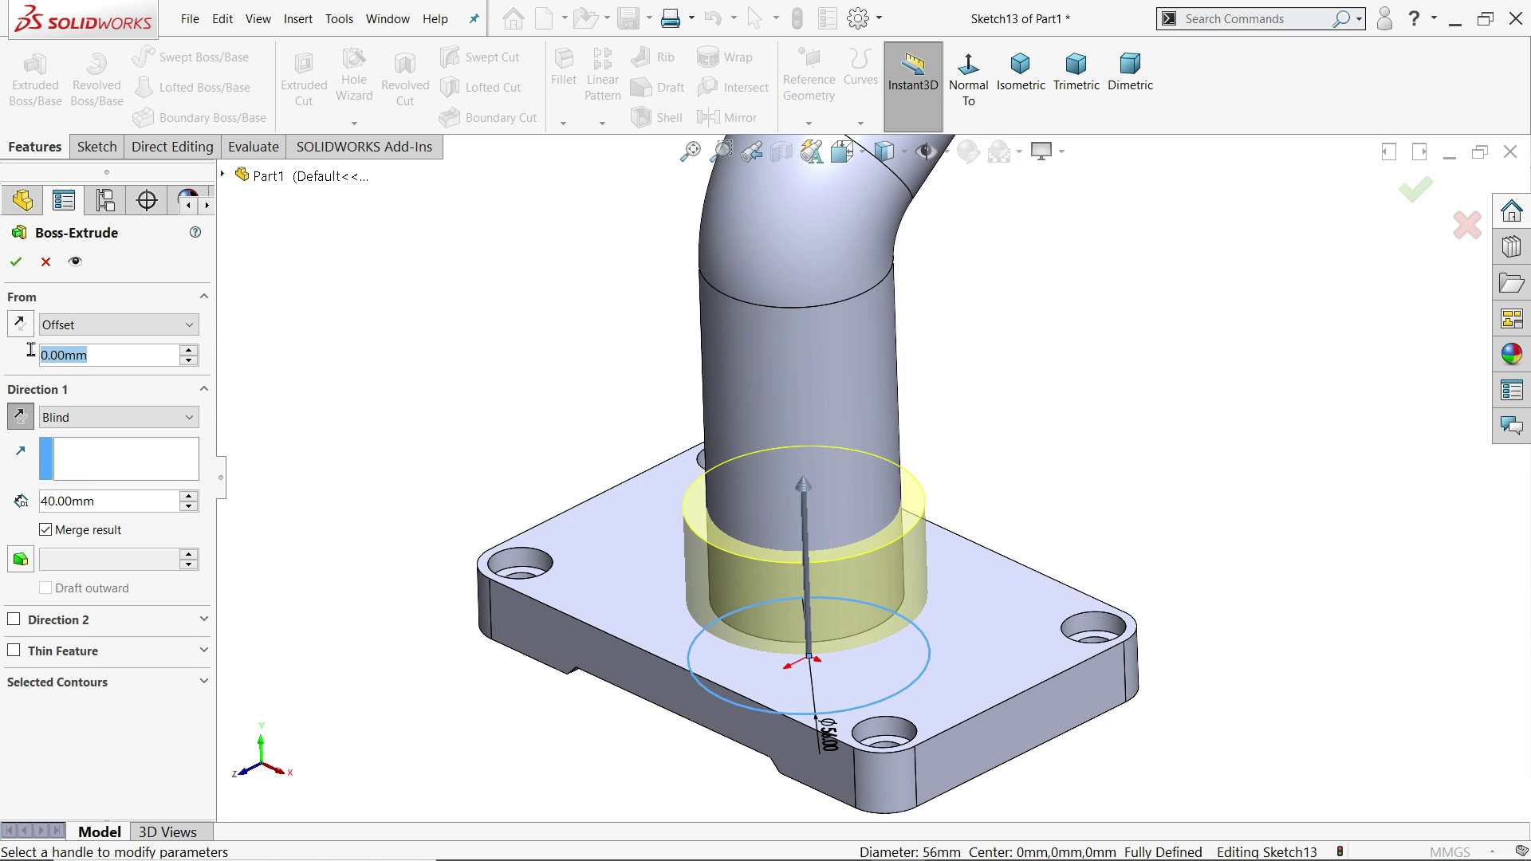
pyautogui.write('50')
pyautogui.press('Return')
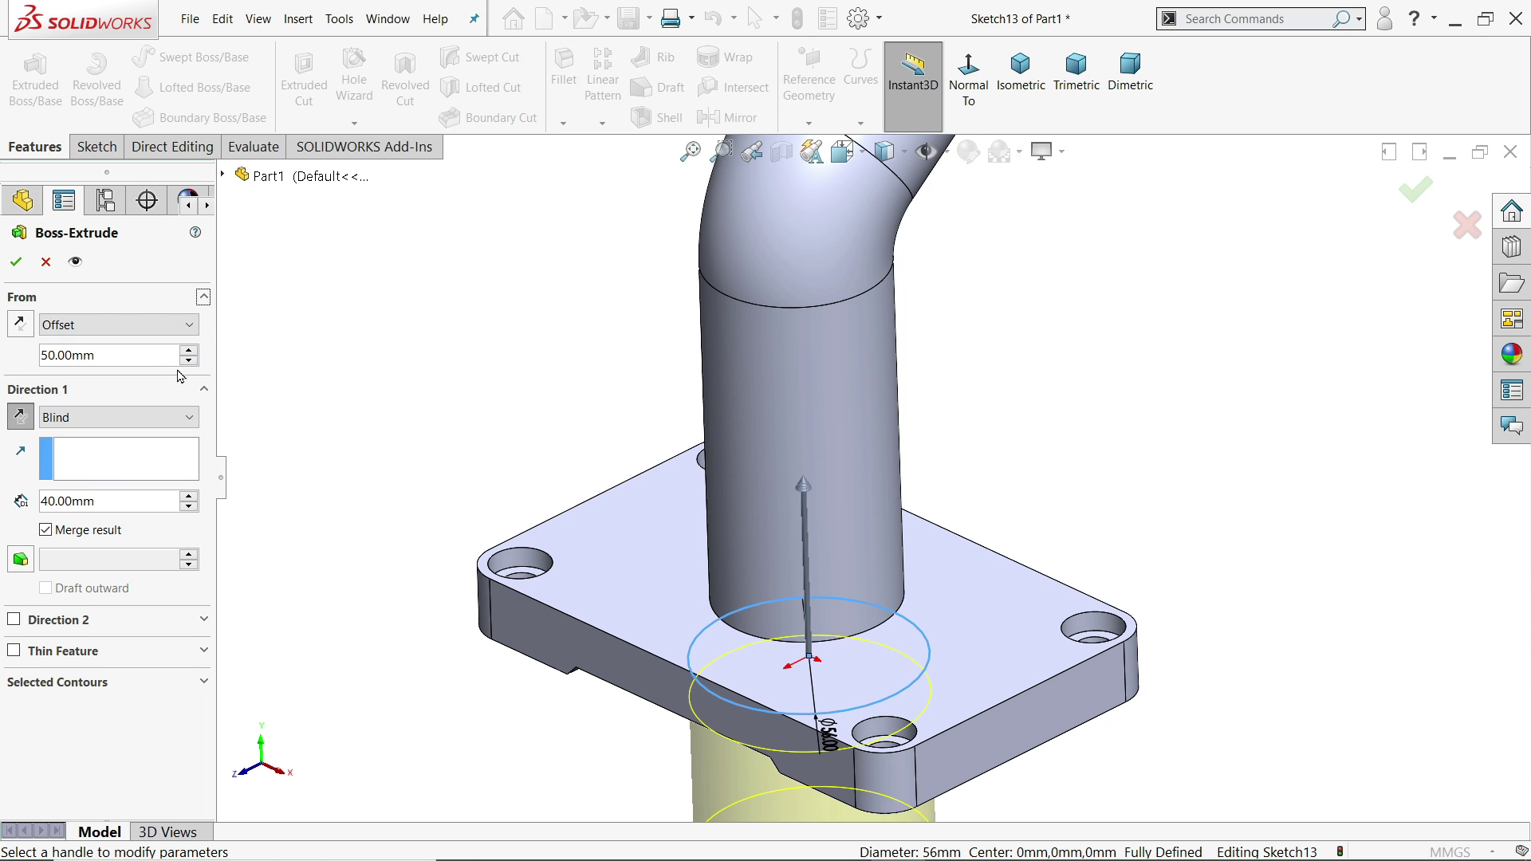
pyautogui.click(19, 322)
pyautogui.hotkey('ctrl', '1')
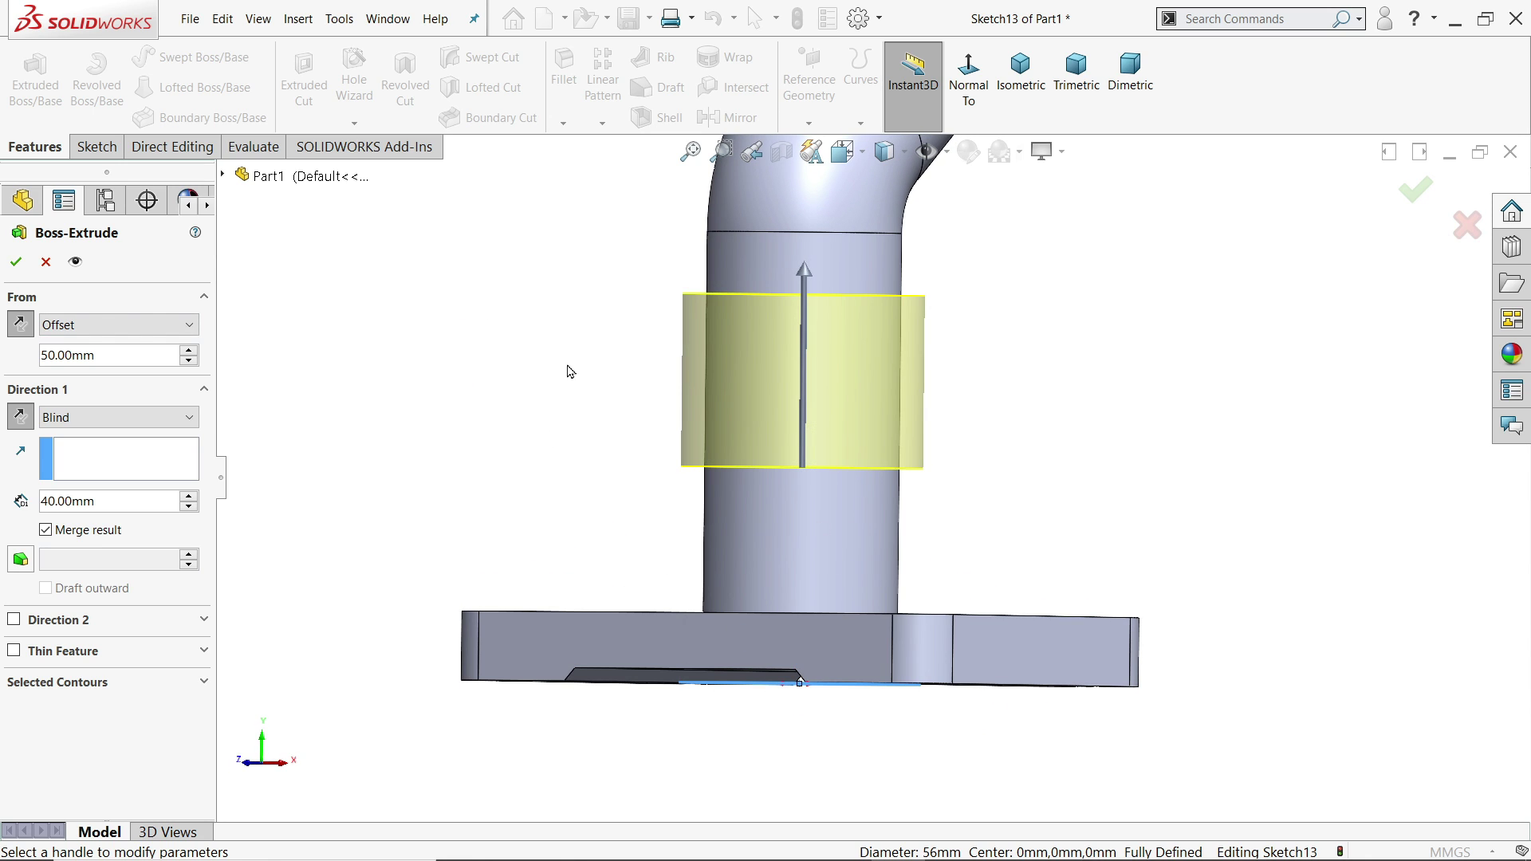
pyautogui.hotkey('ctrl', '7')
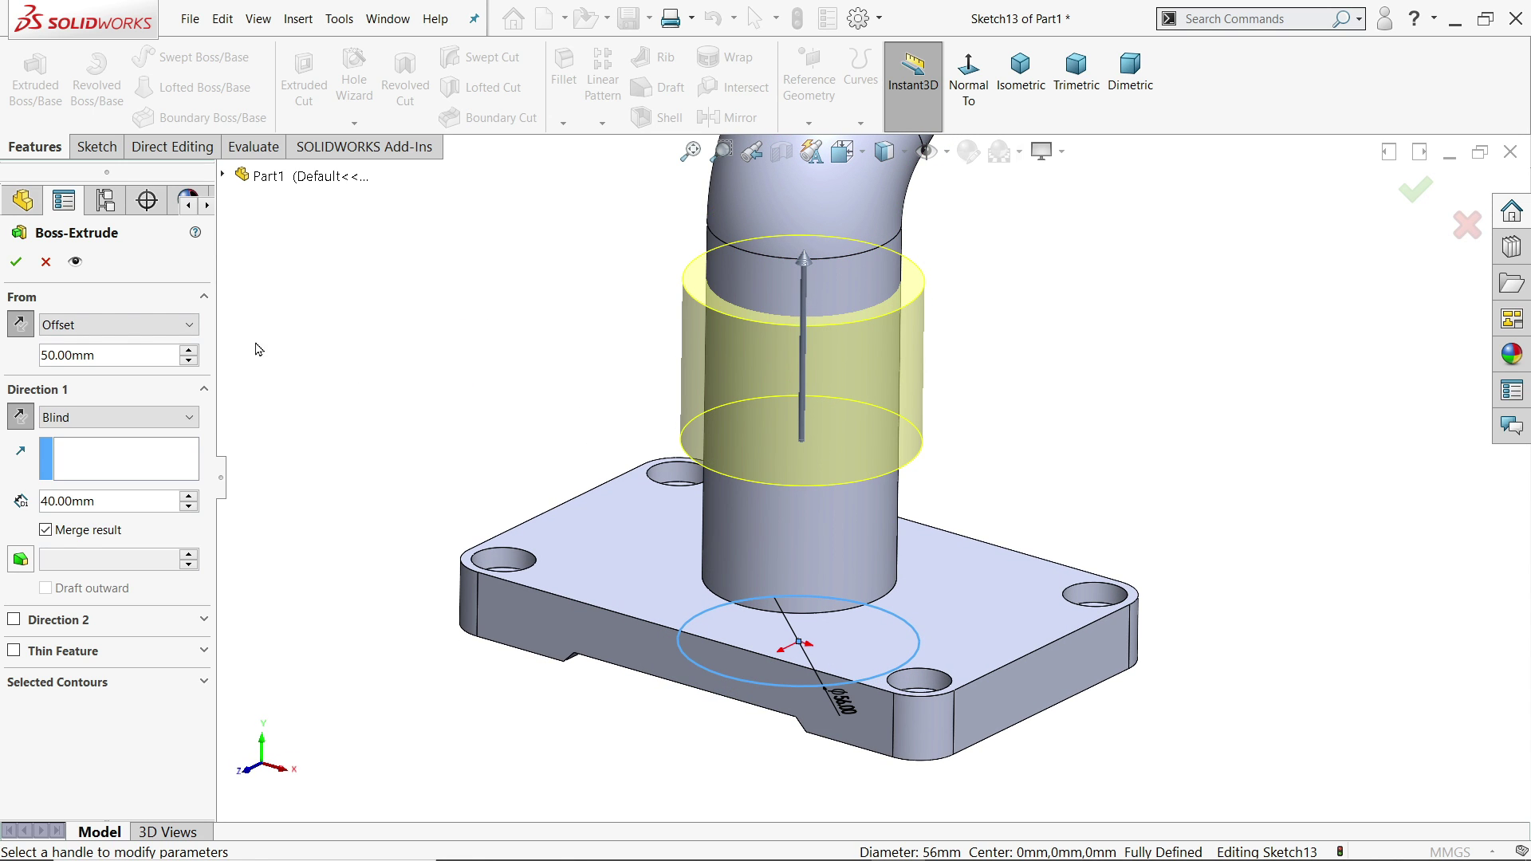
pyautogui.click(14, 263)
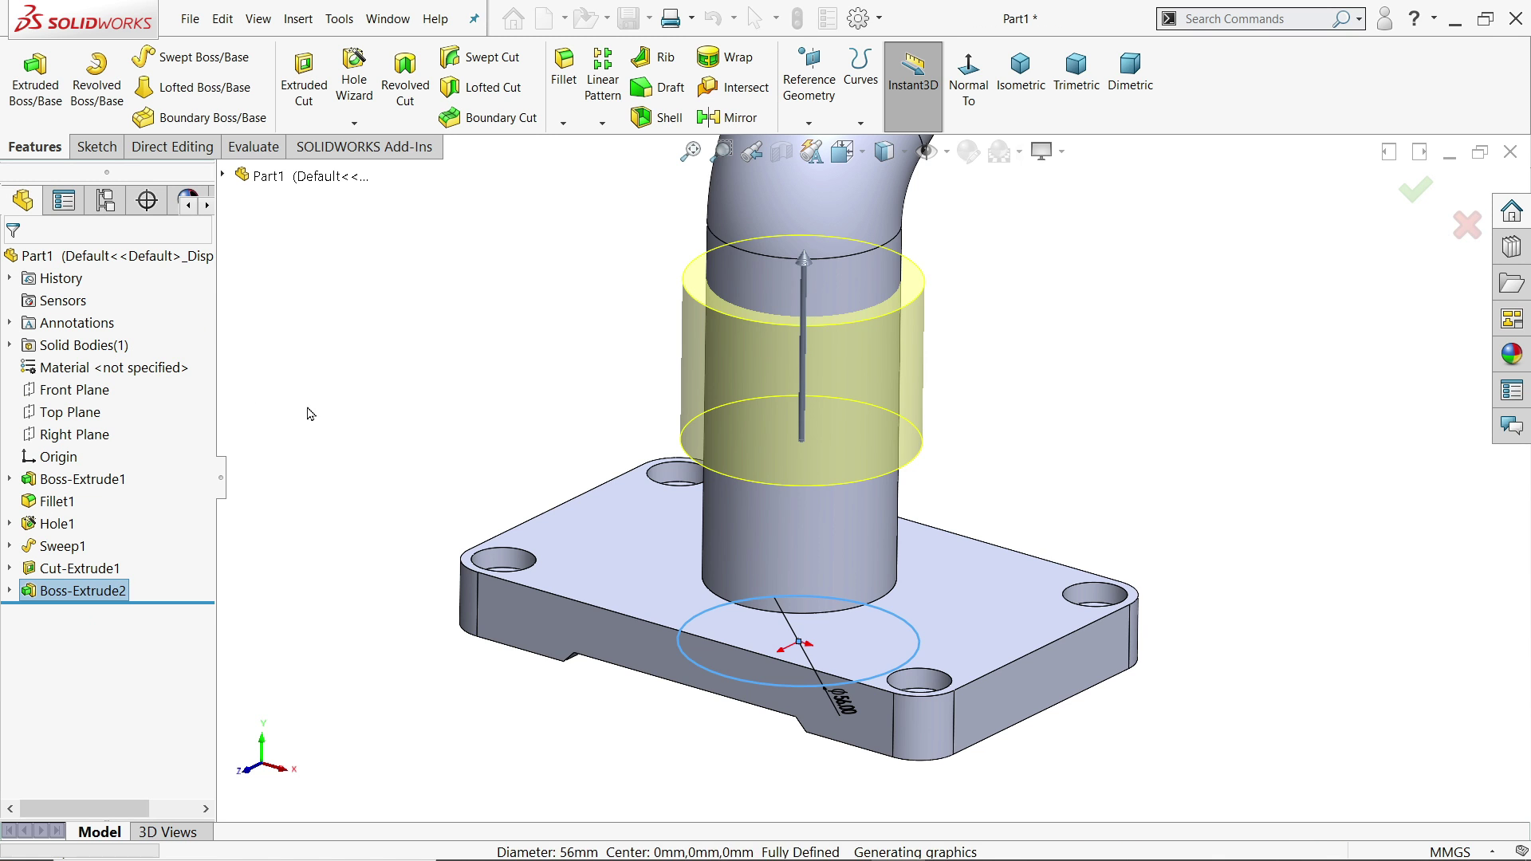
pyautogui.moveTo(471, 427); pyautogui.dragTo(513, 205, button='middle')
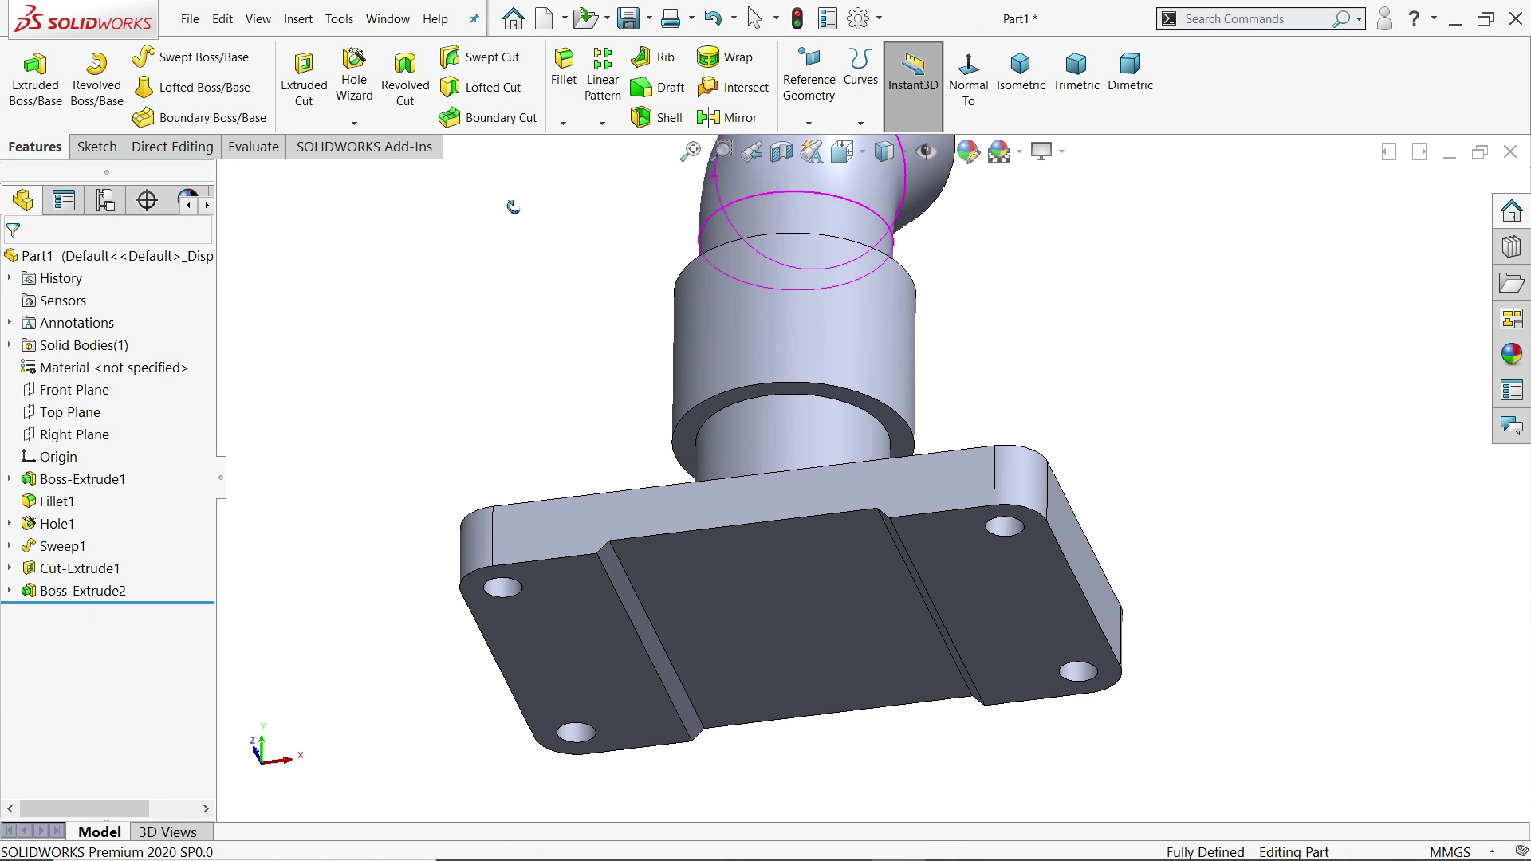
pyautogui.hotkey('alt', 'Tab')
pyautogui.scroll(3, 821, 613)
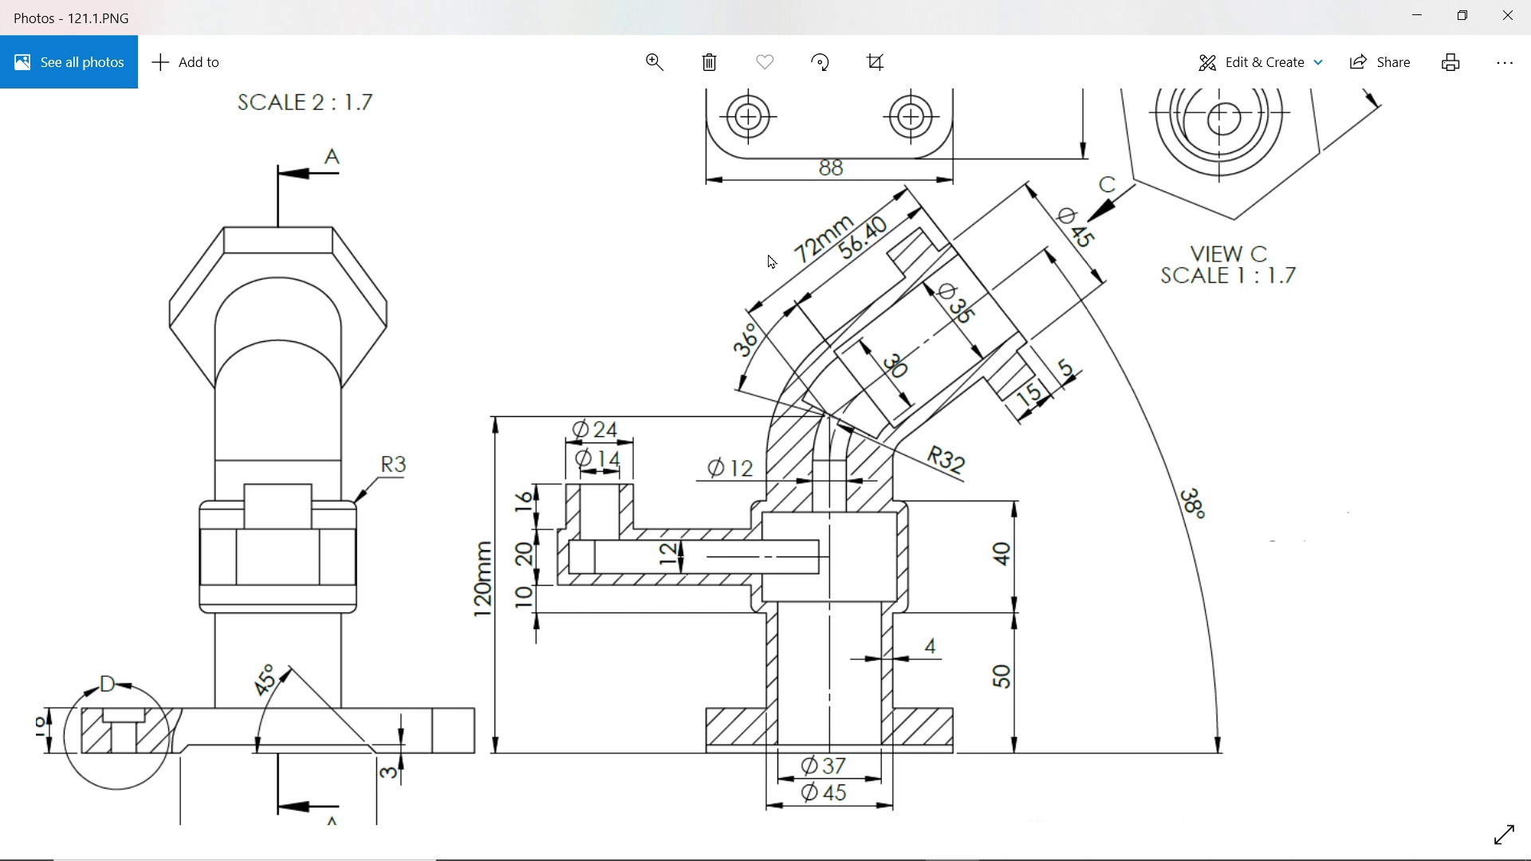
# - Zoom around the reference drawing's dimensions in Photos, then minimize it to return to the part
pyautogui.scroll(-3, 771, 262)
pyautogui.scroll(2, 779, 423)
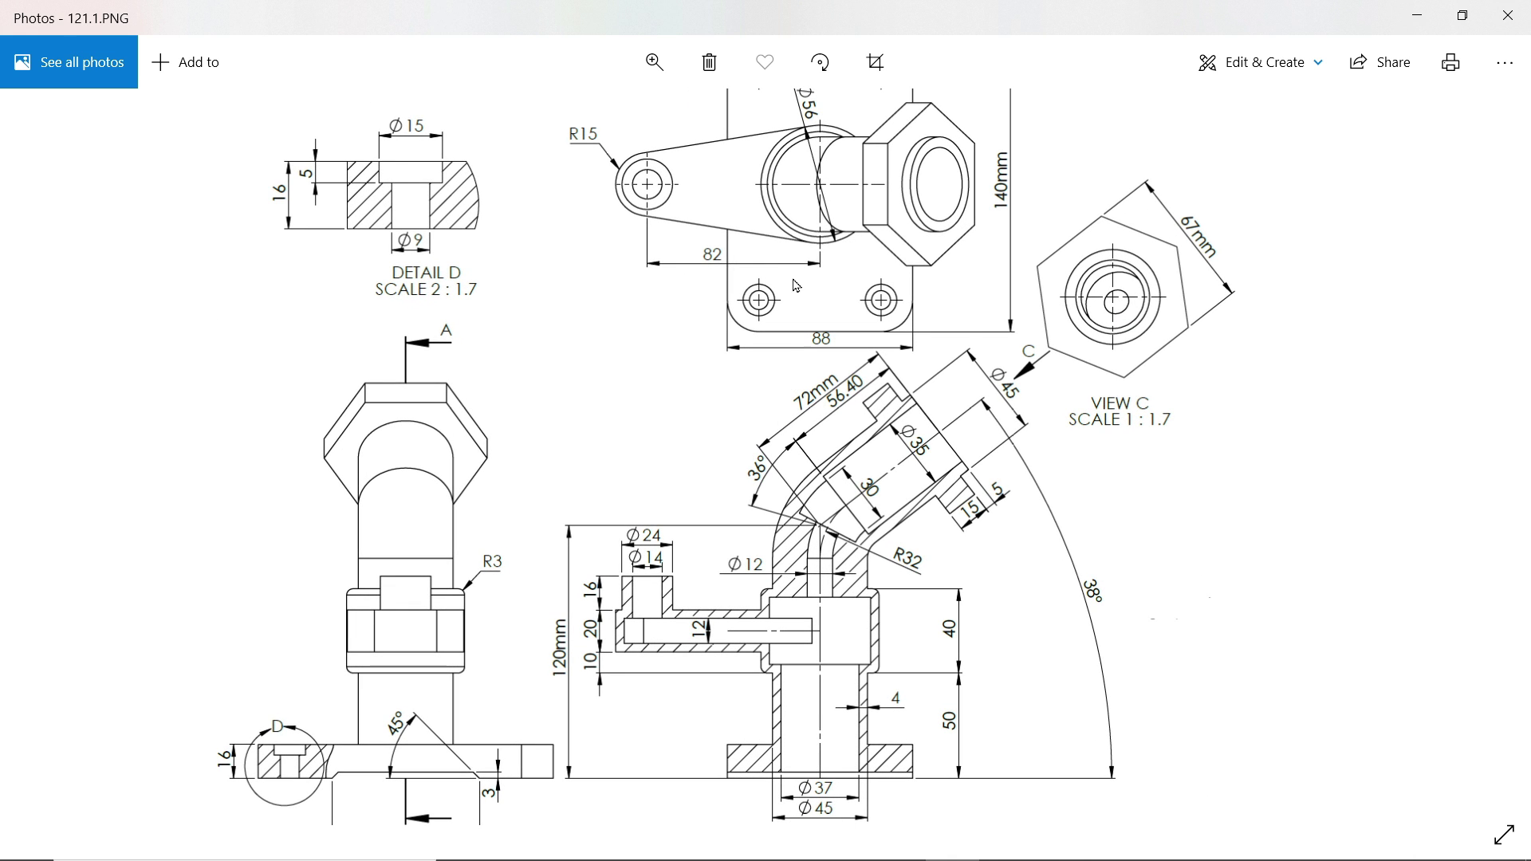
pyautogui.scroll(1, 758, 243)
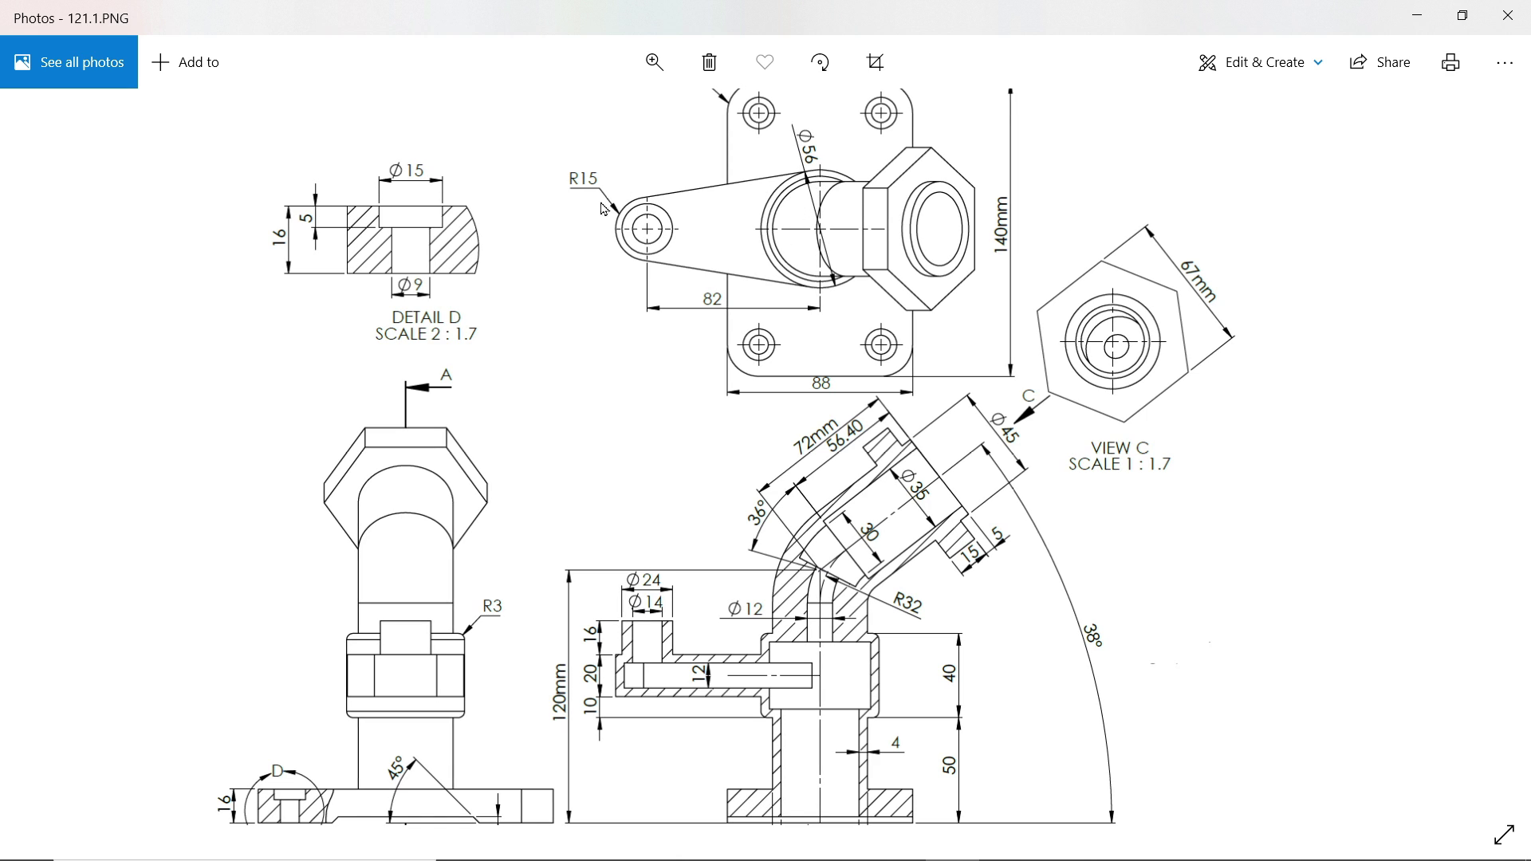
pyautogui.scroll(-3, 785, 469)
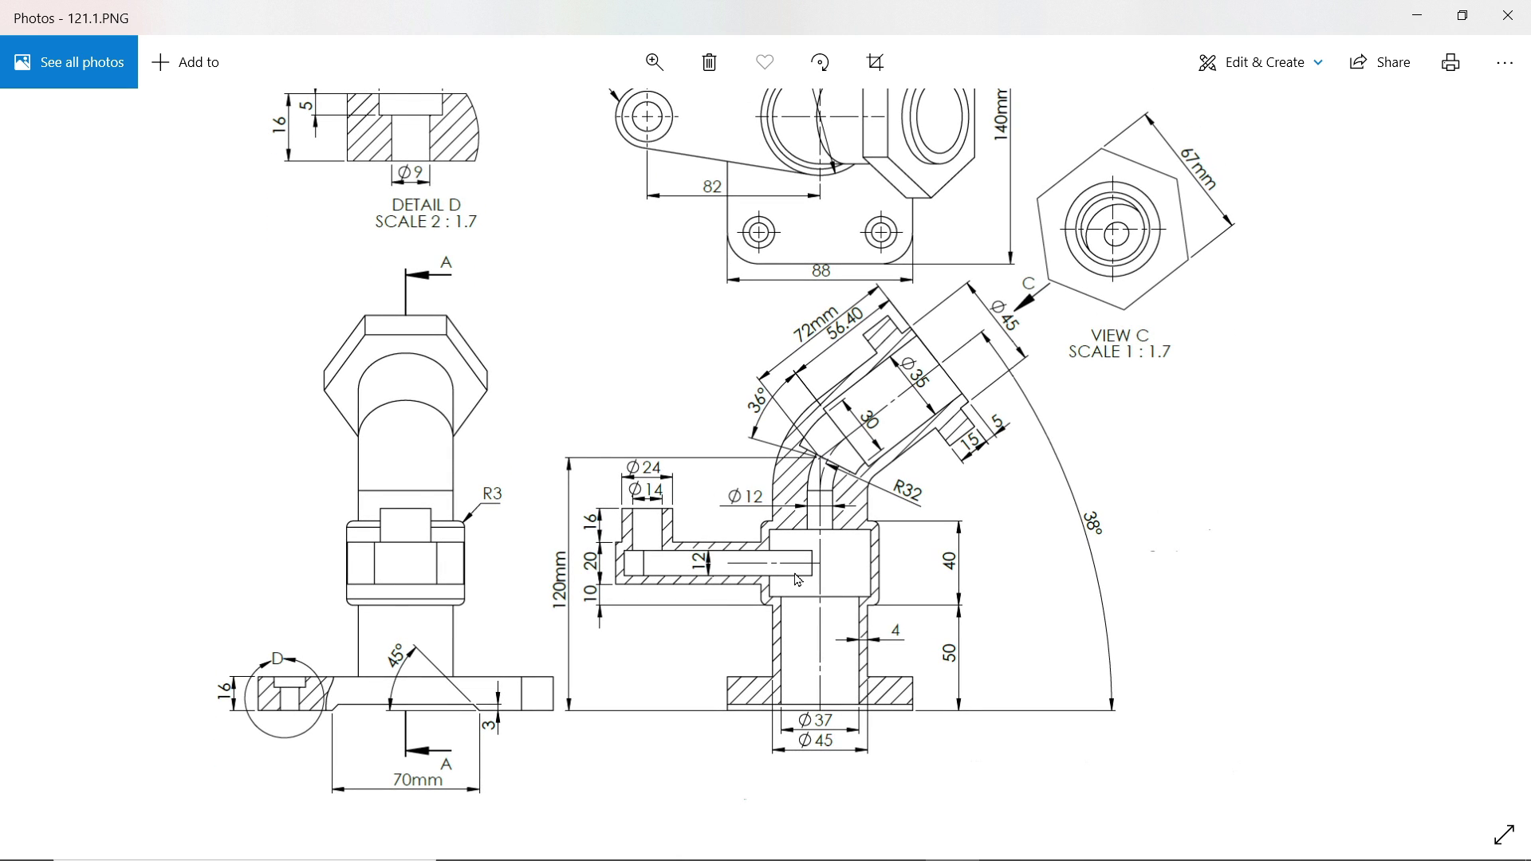
pyautogui.scroll(3, 759, 337)
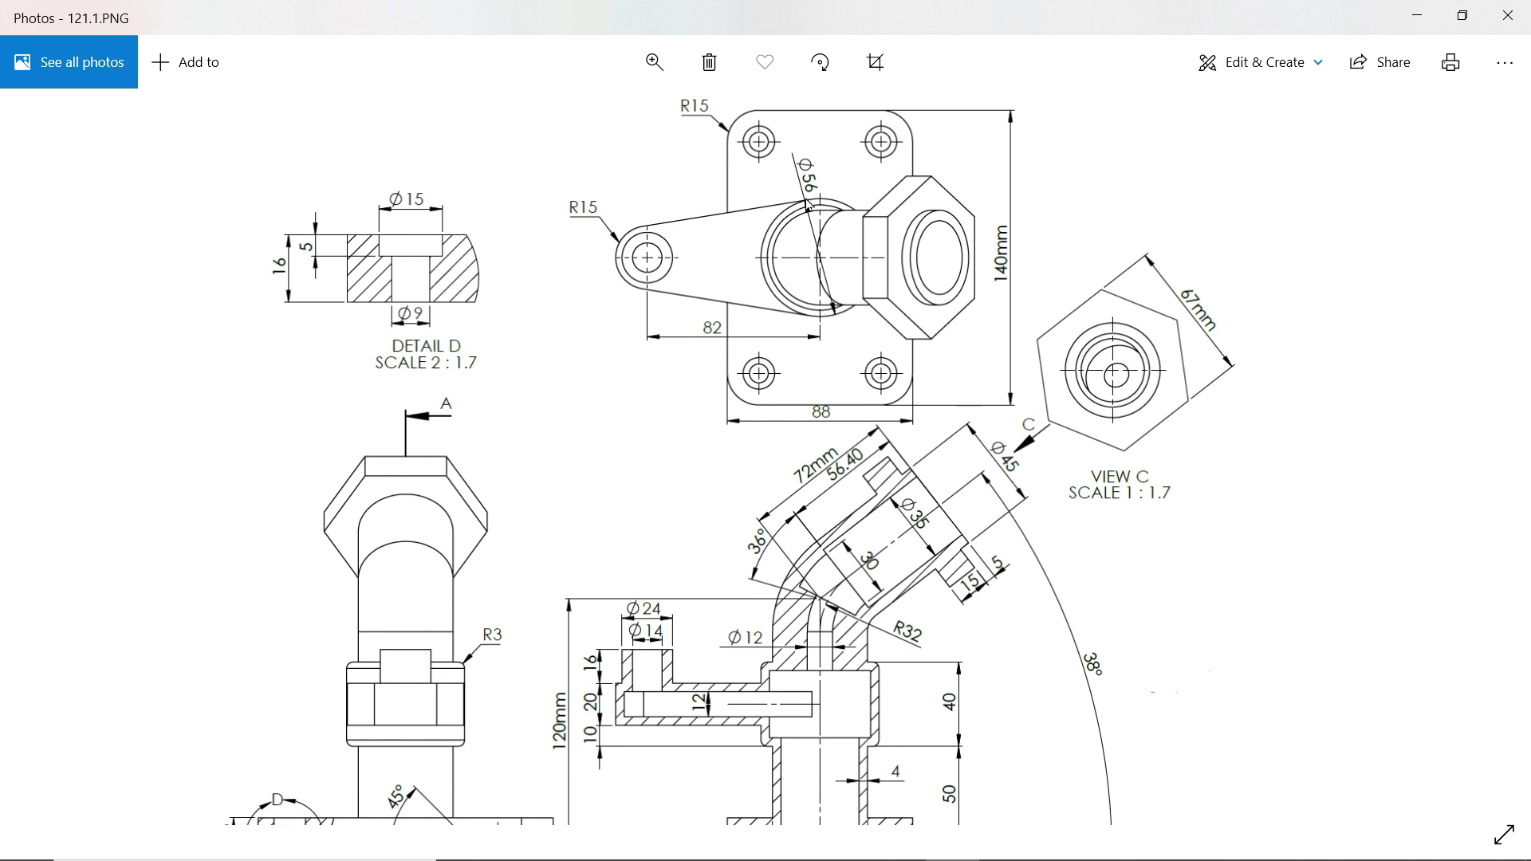
pyautogui.scroll(-3, 799, 508)
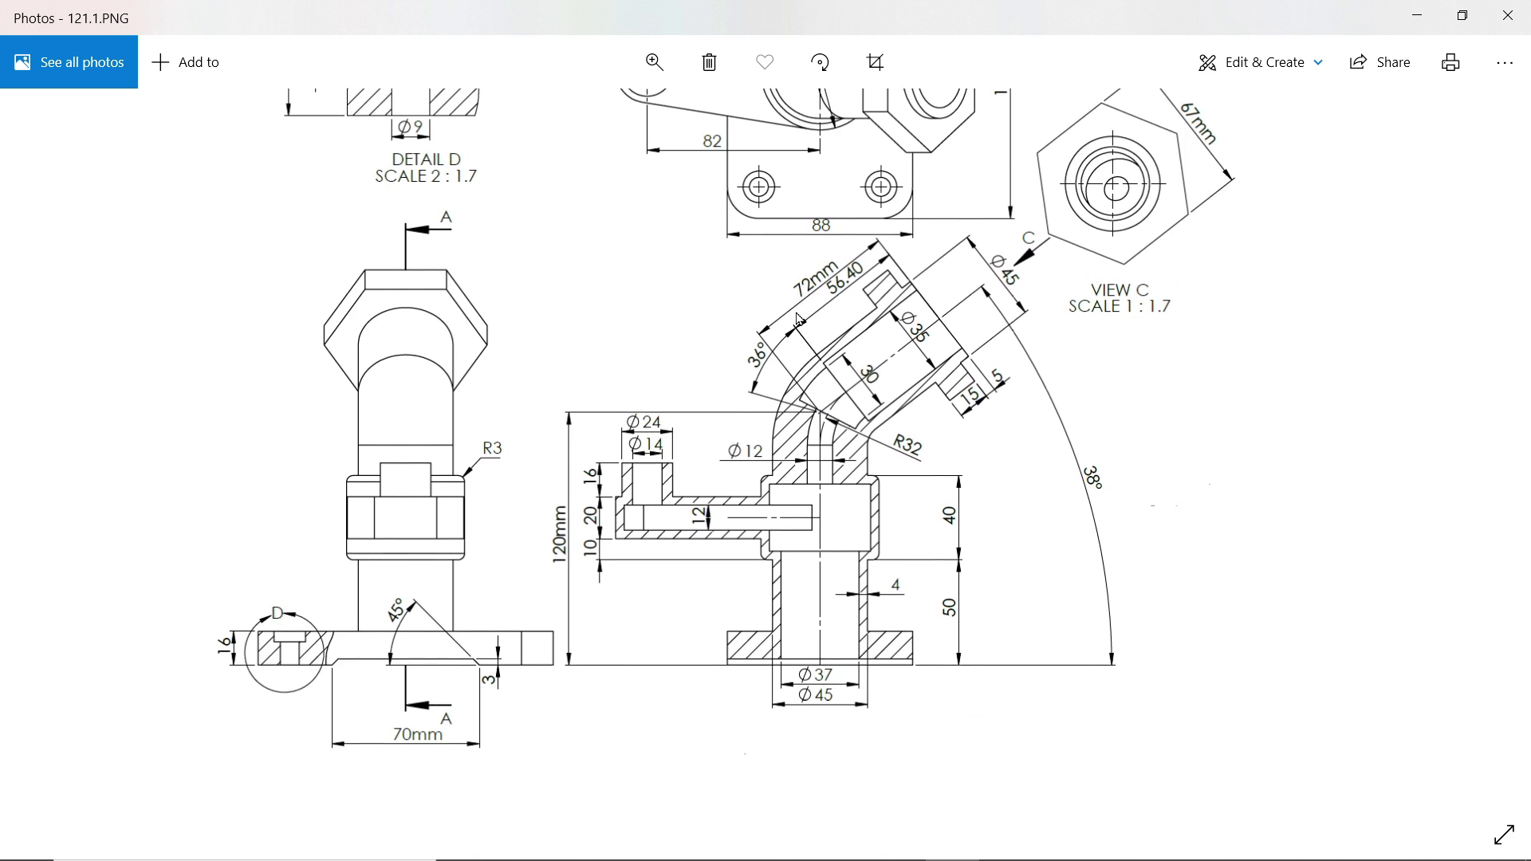
pyautogui.keyDown('ctrl'); pyautogui.scroll(3, 657, 593); pyautogui.keyUp('ctrl')
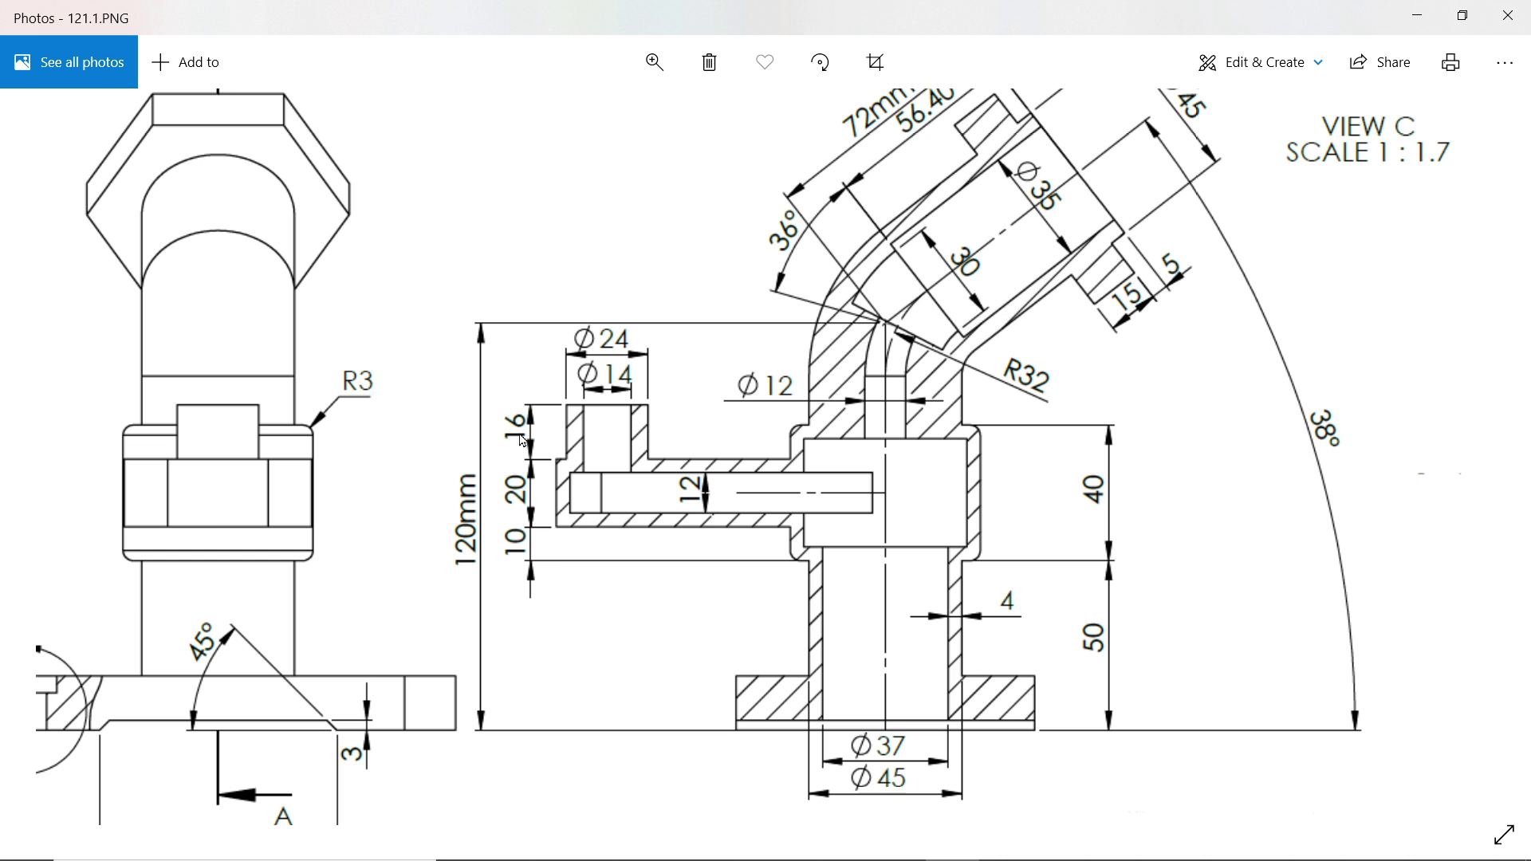
pyautogui.click(1417, 15)
pyautogui.moveTo(945, 439); pyautogui.dragTo(850, 423, button='middle')
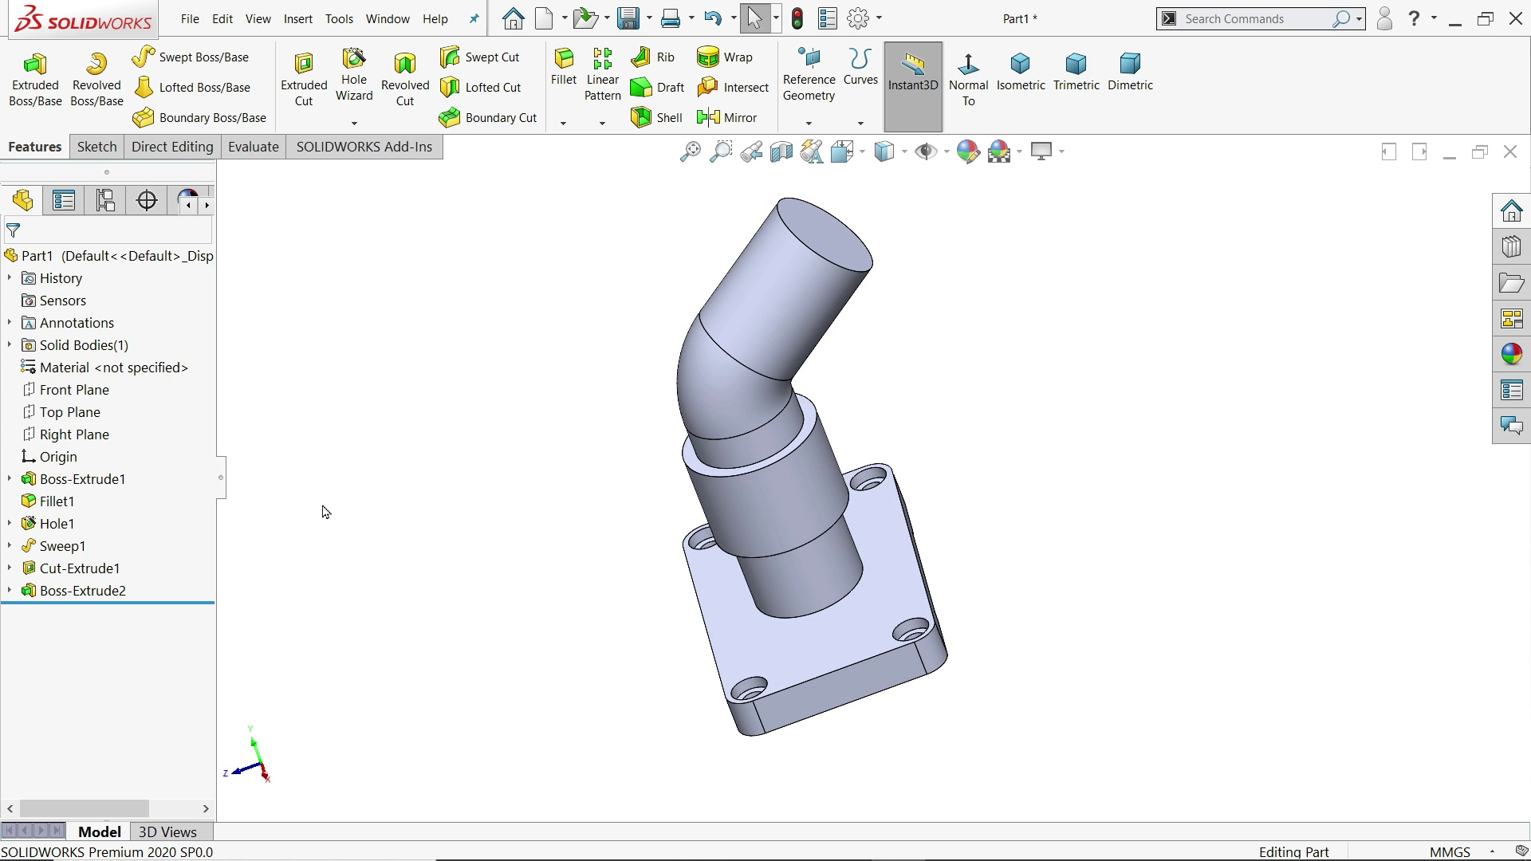
# - Cut a 12 mm circular swept bore along Sketch5 through the whole fitting
pyautogui.click(10, 546)
pyautogui.click(79, 568)
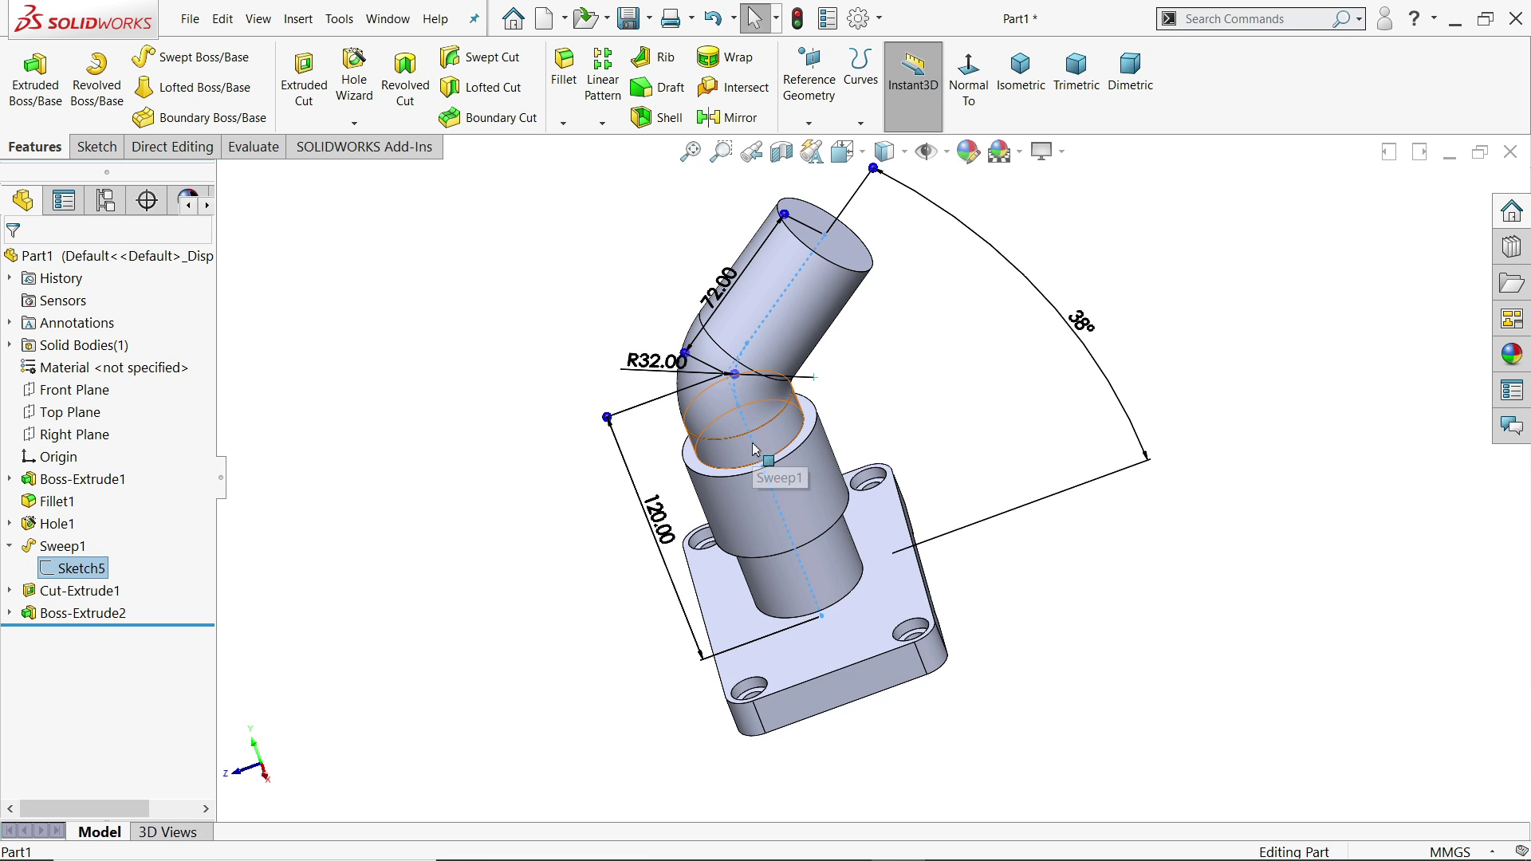
pyautogui.click(503, 68)
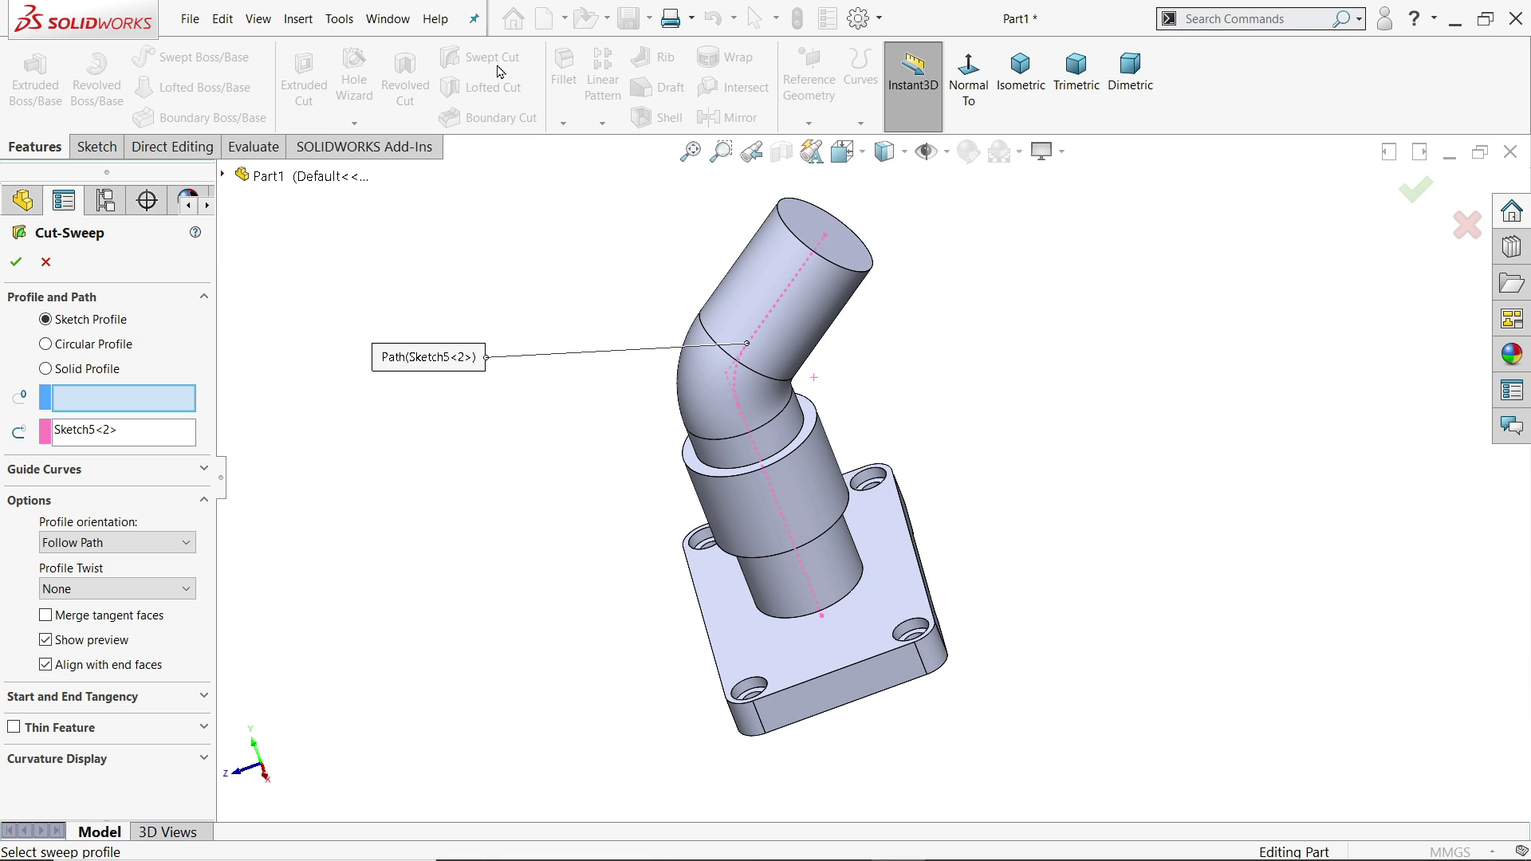
pyautogui.click(46, 345)
pyautogui.moveTo(101, 435); pyautogui.dragTo(33, 430)
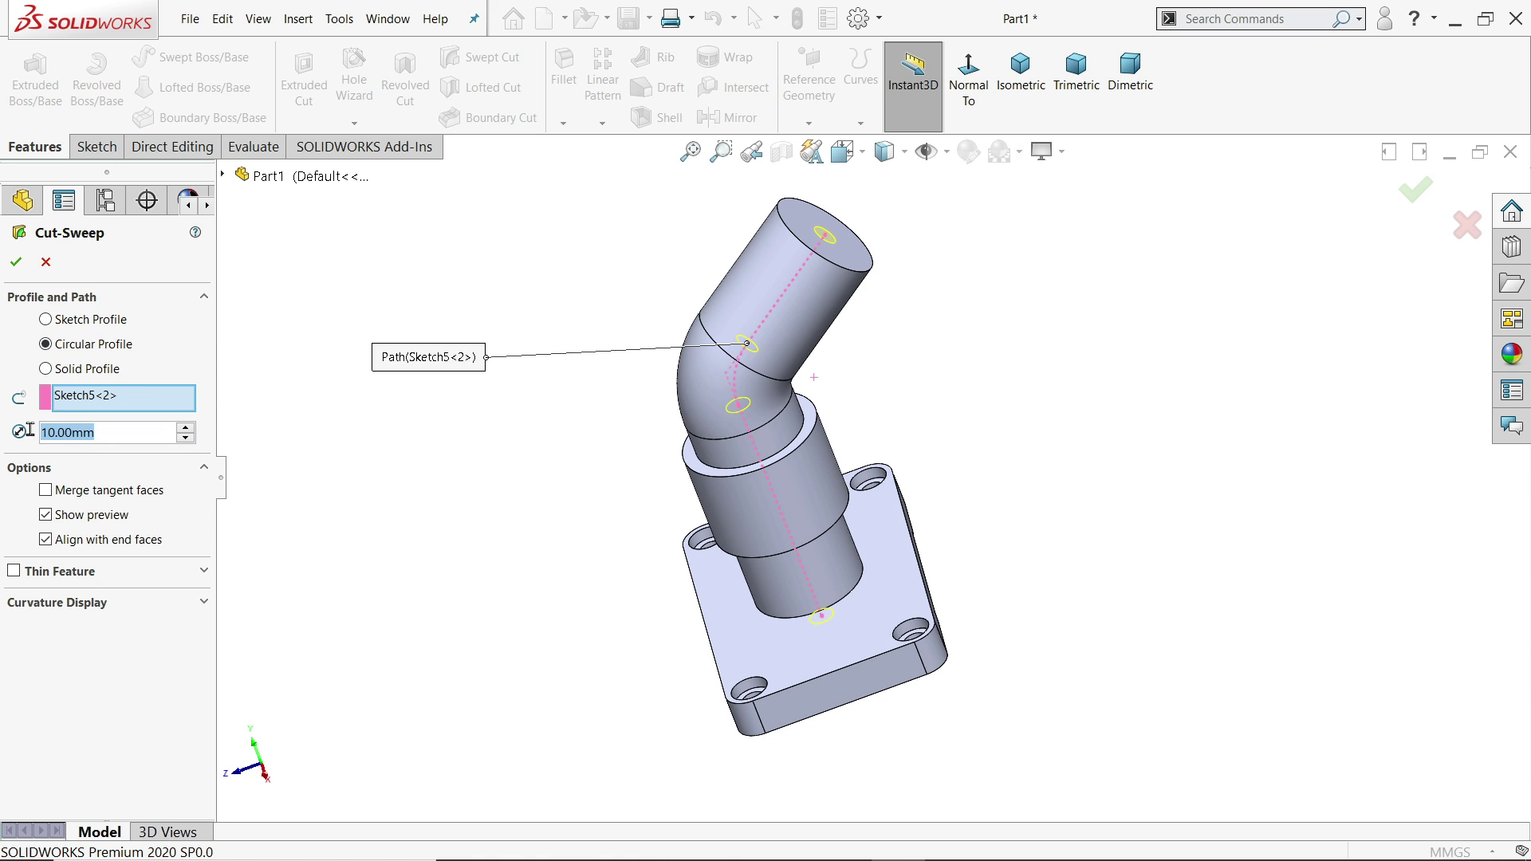
pyautogui.write('12')
pyautogui.press('Return')
pyautogui.moveTo(389, 542)
pyautogui.mouseDown(button='middle')
pyautogui.moveTo(425, 258)
pyautogui.moveTo(403, 557)
pyautogui.moveTo(382, 555)
pyautogui.mouseUp(button='middle')
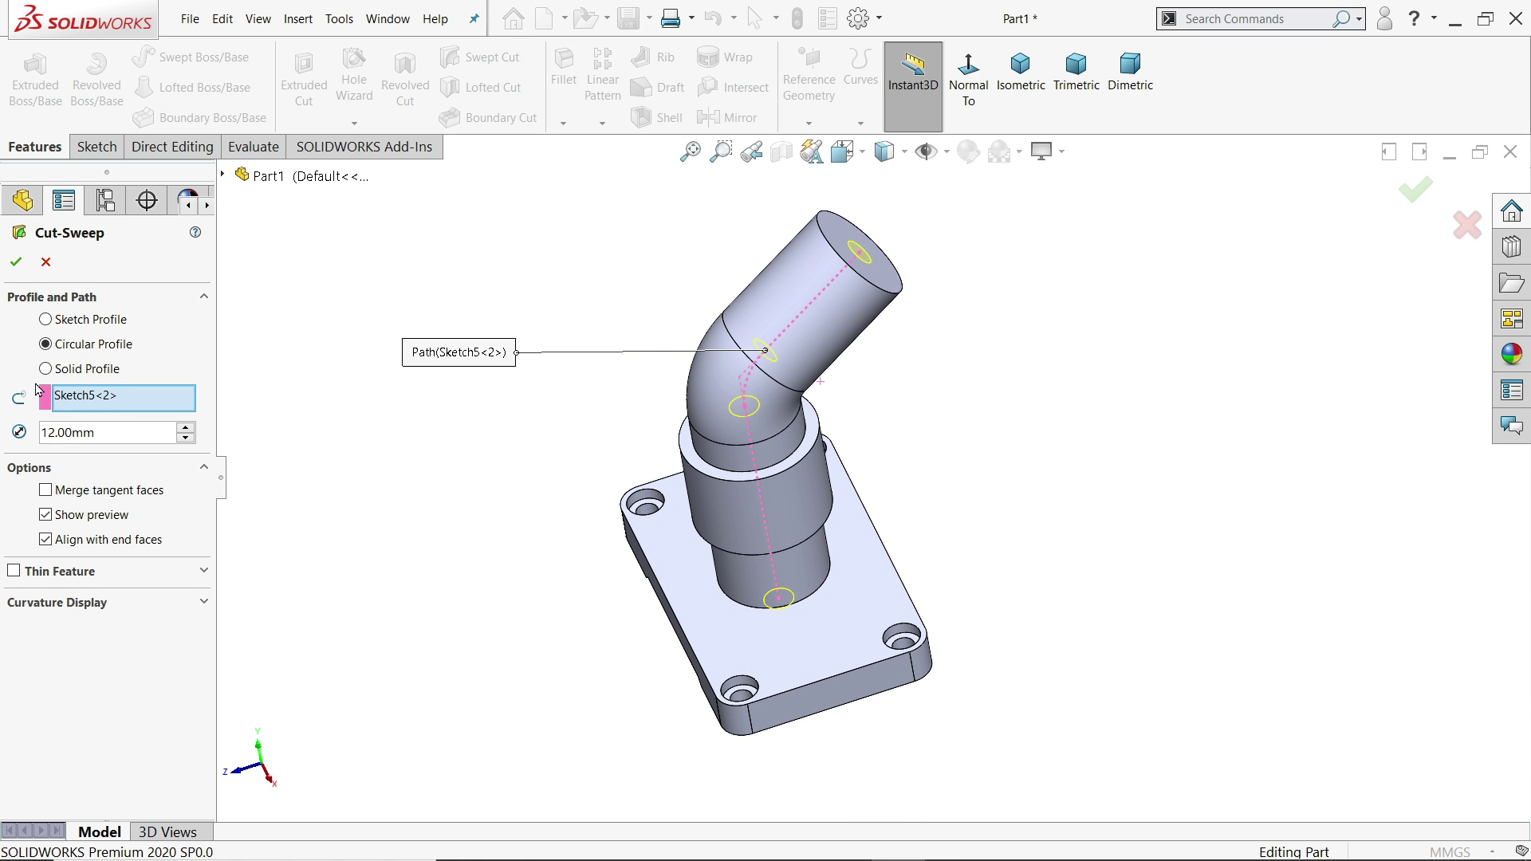
pyautogui.click(15, 262)
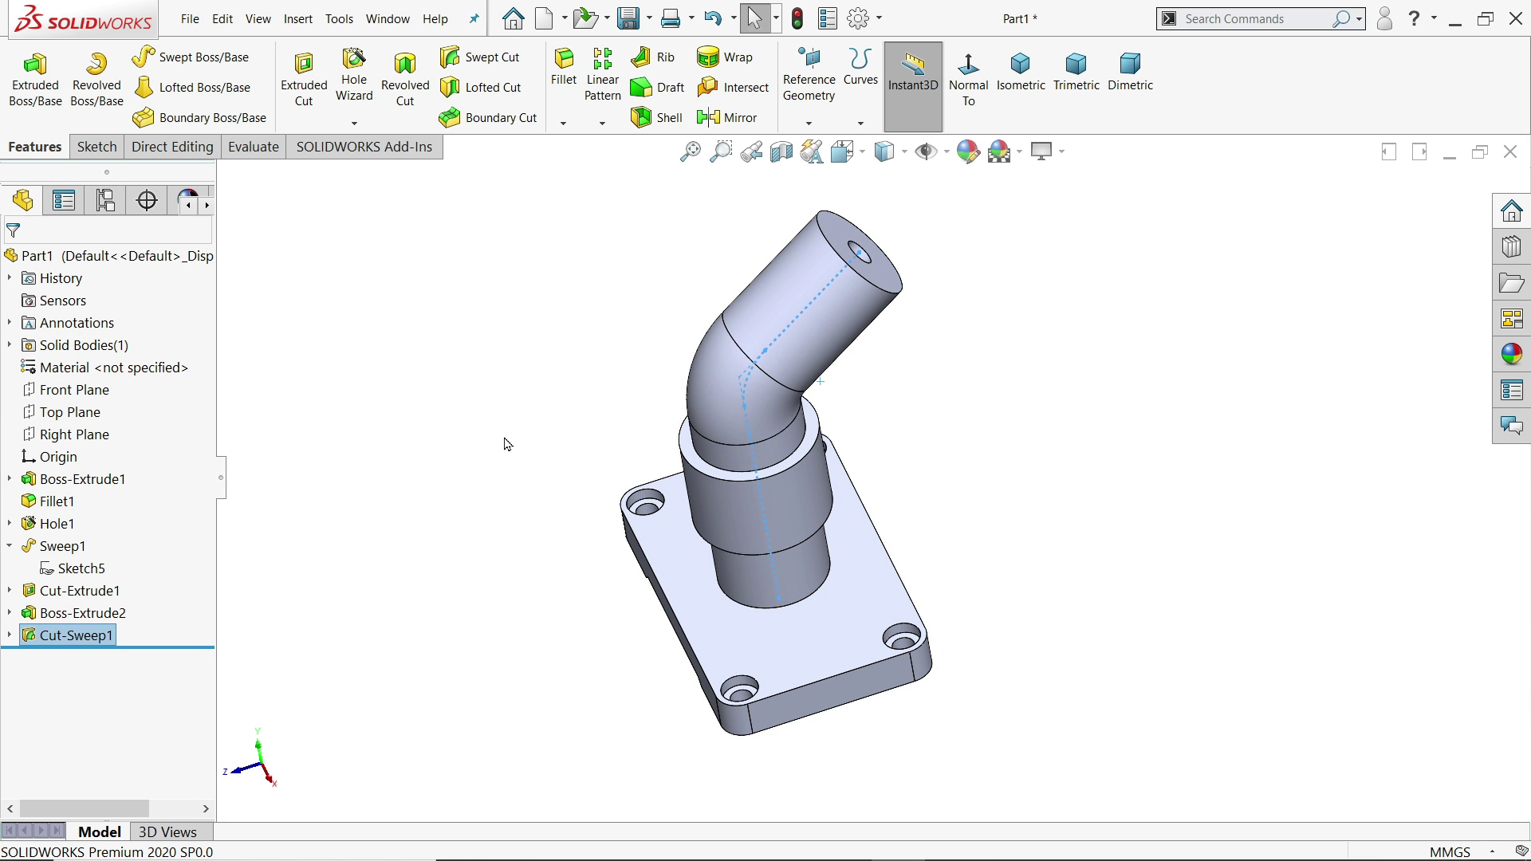
# - Section the part along the Right Plane and rotate it to inspect the bore
pyautogui.click(782, 152)
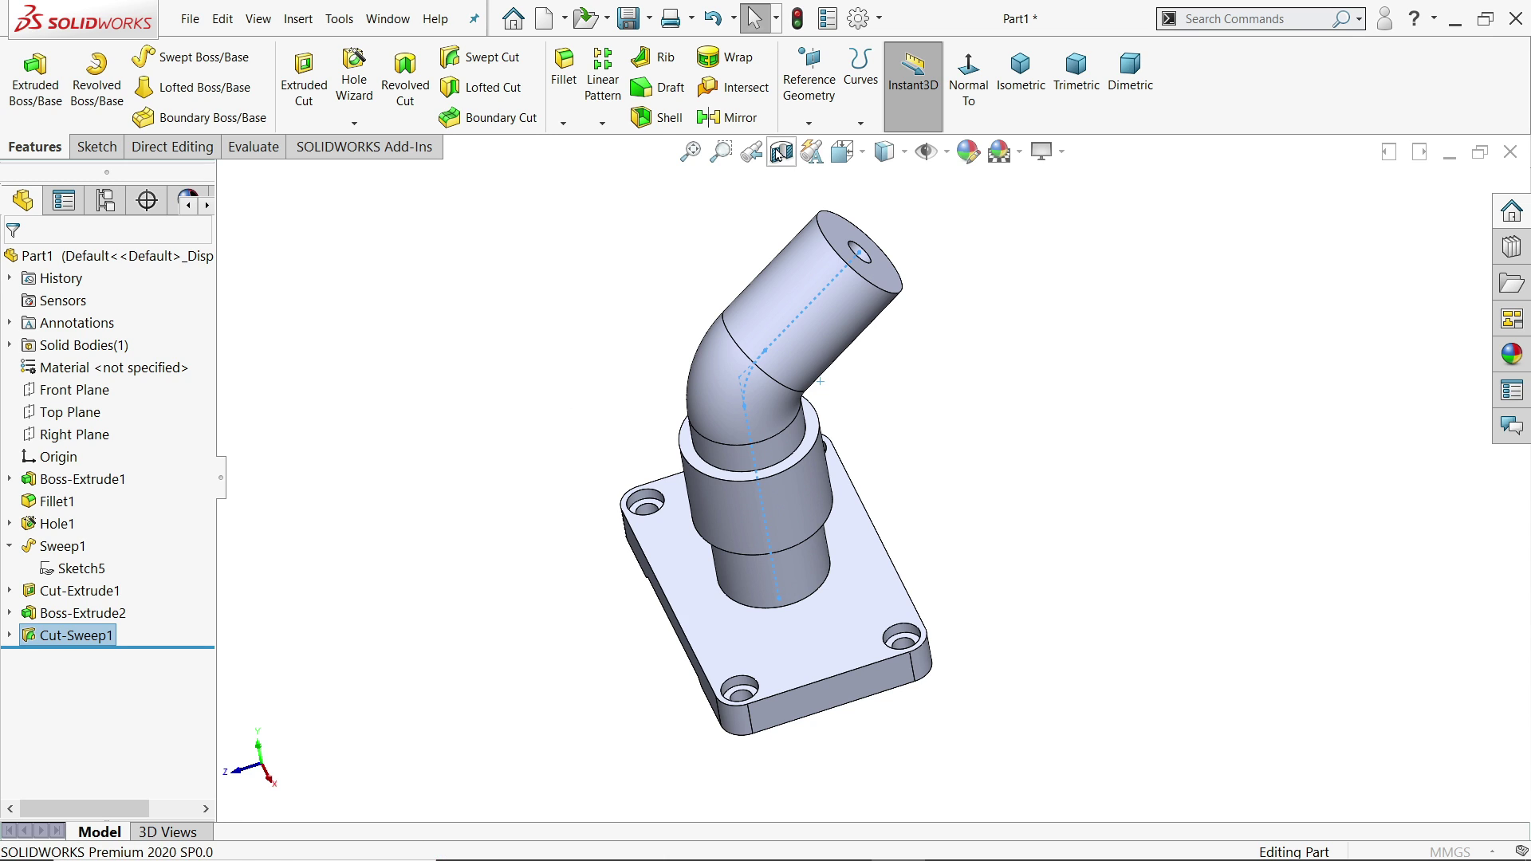
pyautogui.click(110, 645)
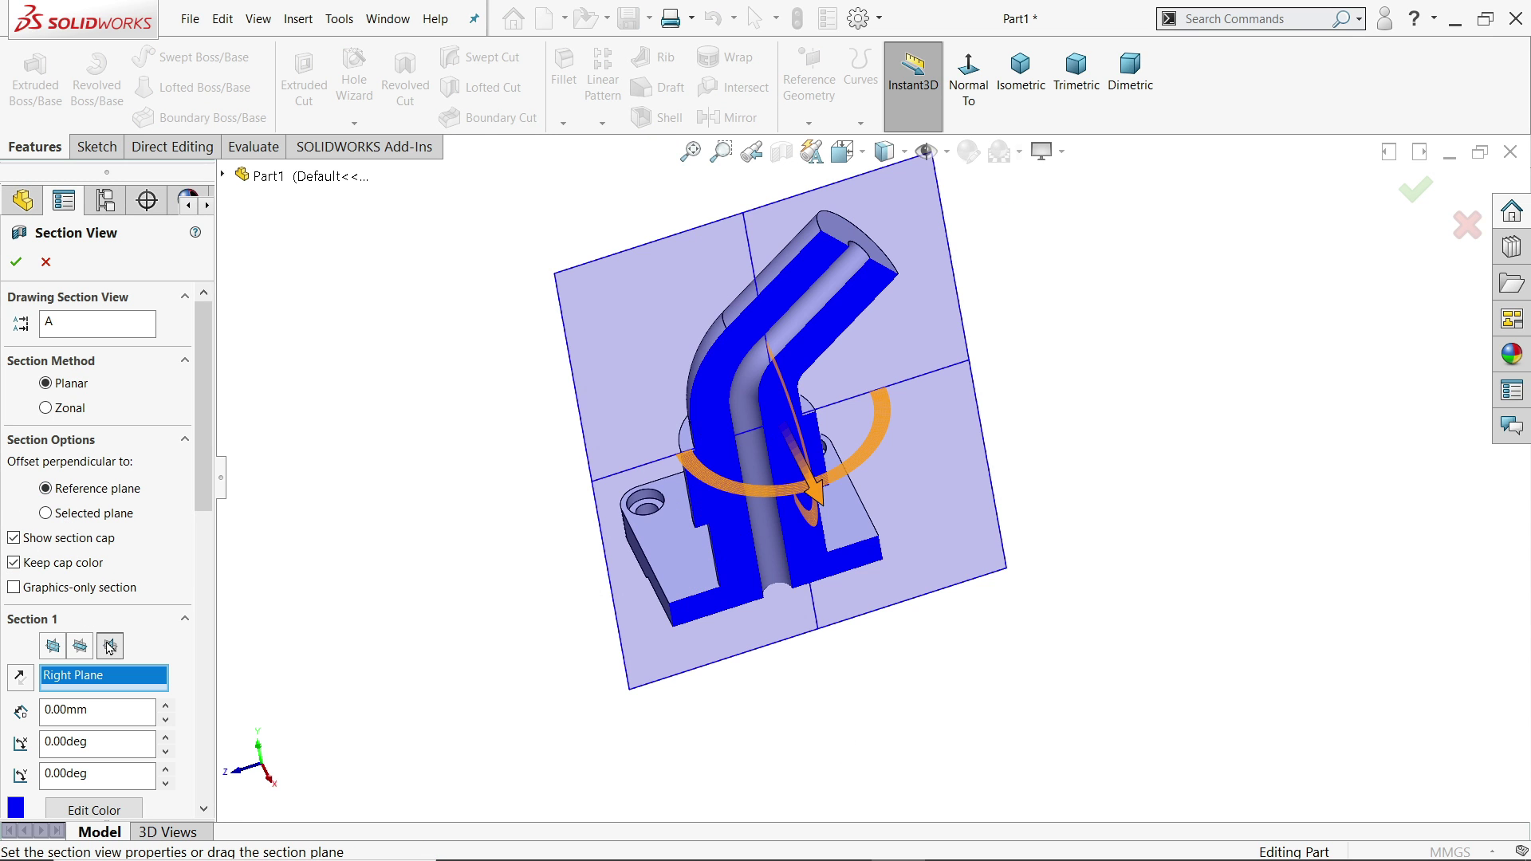
pyautogui.click(15, 262)
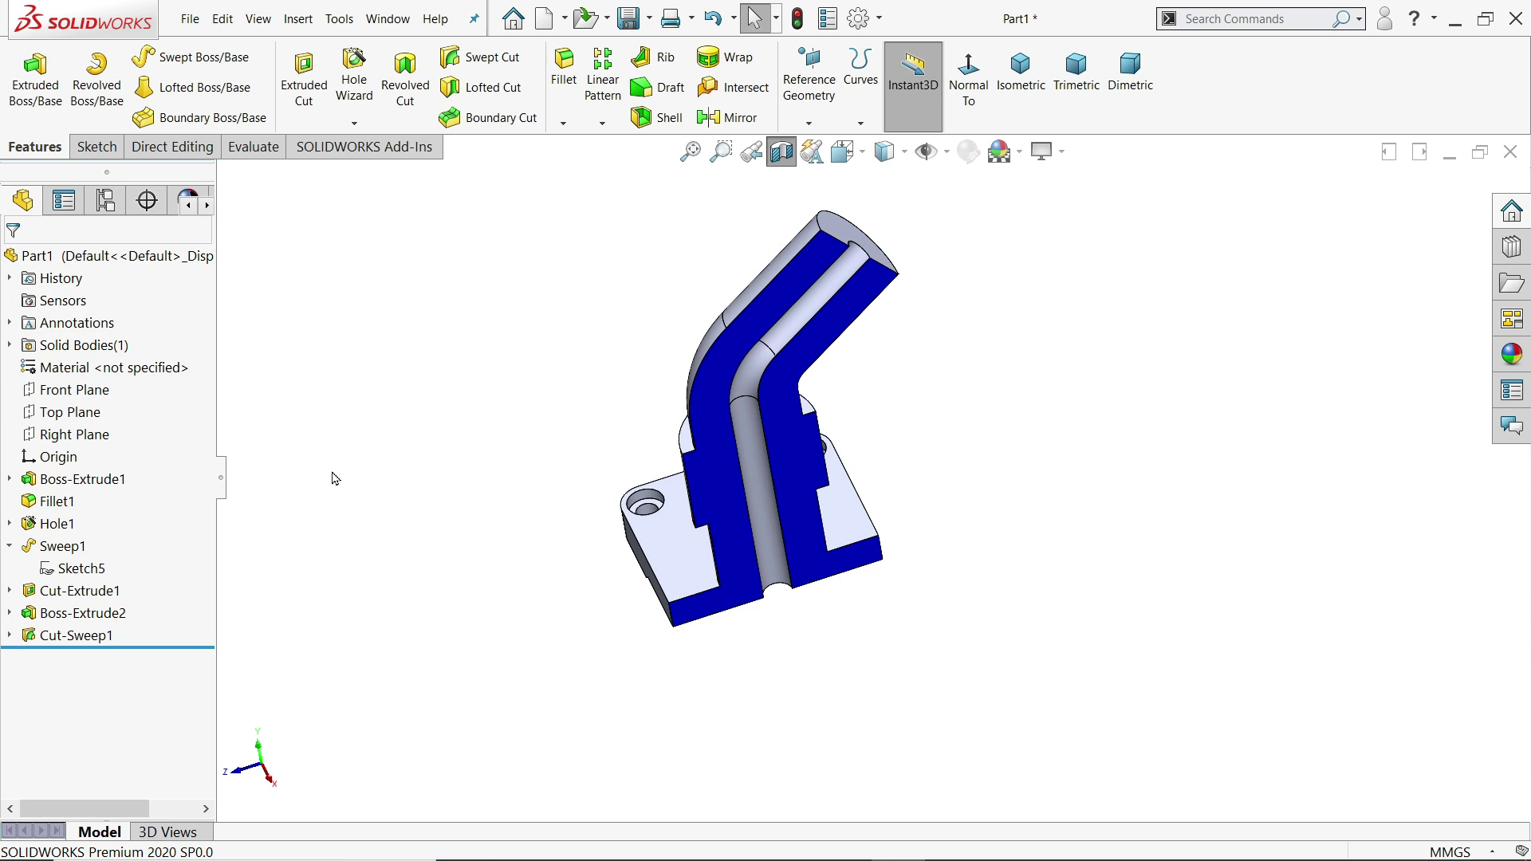
pyautogui.moveTo(773, 484); pyautogui.dragTo(804, 218, button='middle')
# - Turn the section view off and start a new reference plane
pyautogui.click(782, 150)
pyautogui.moveTo(753, 408); pyautogui.dragTo(775, 415, button='middle')
pyautogui.click(808, 124)
pyautogui.click(823, 149)
# - Create Plane1 midway between the collar's top and bottom faces
pyautogui.scroll(-5, 702, 527)
pyautogui.click(693, 297)
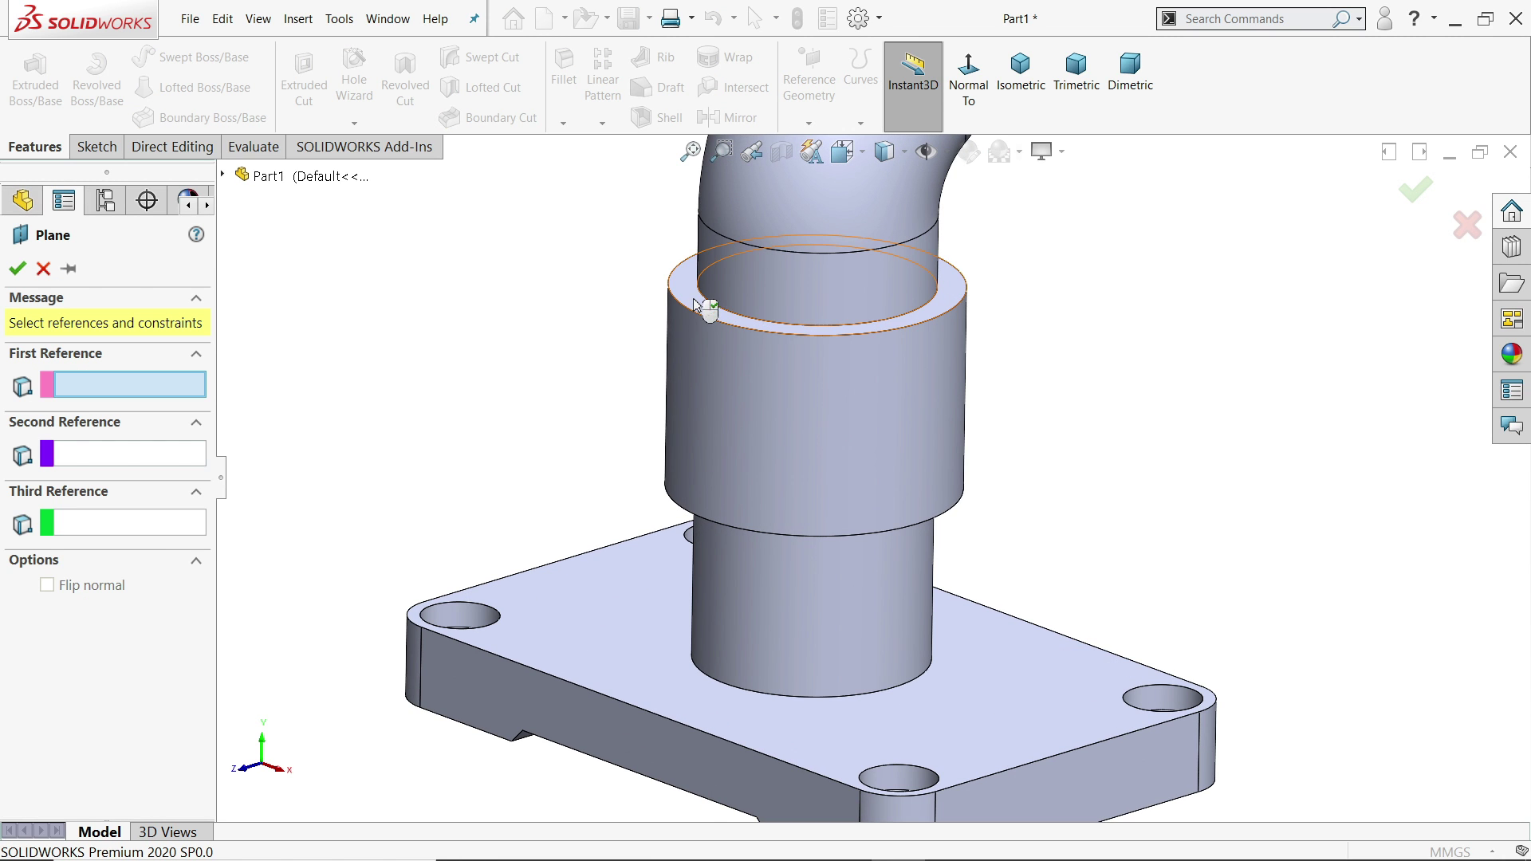
pyautogui.moveTo(732, 431); pyautogui.dragTo(717, 511, button='middle')
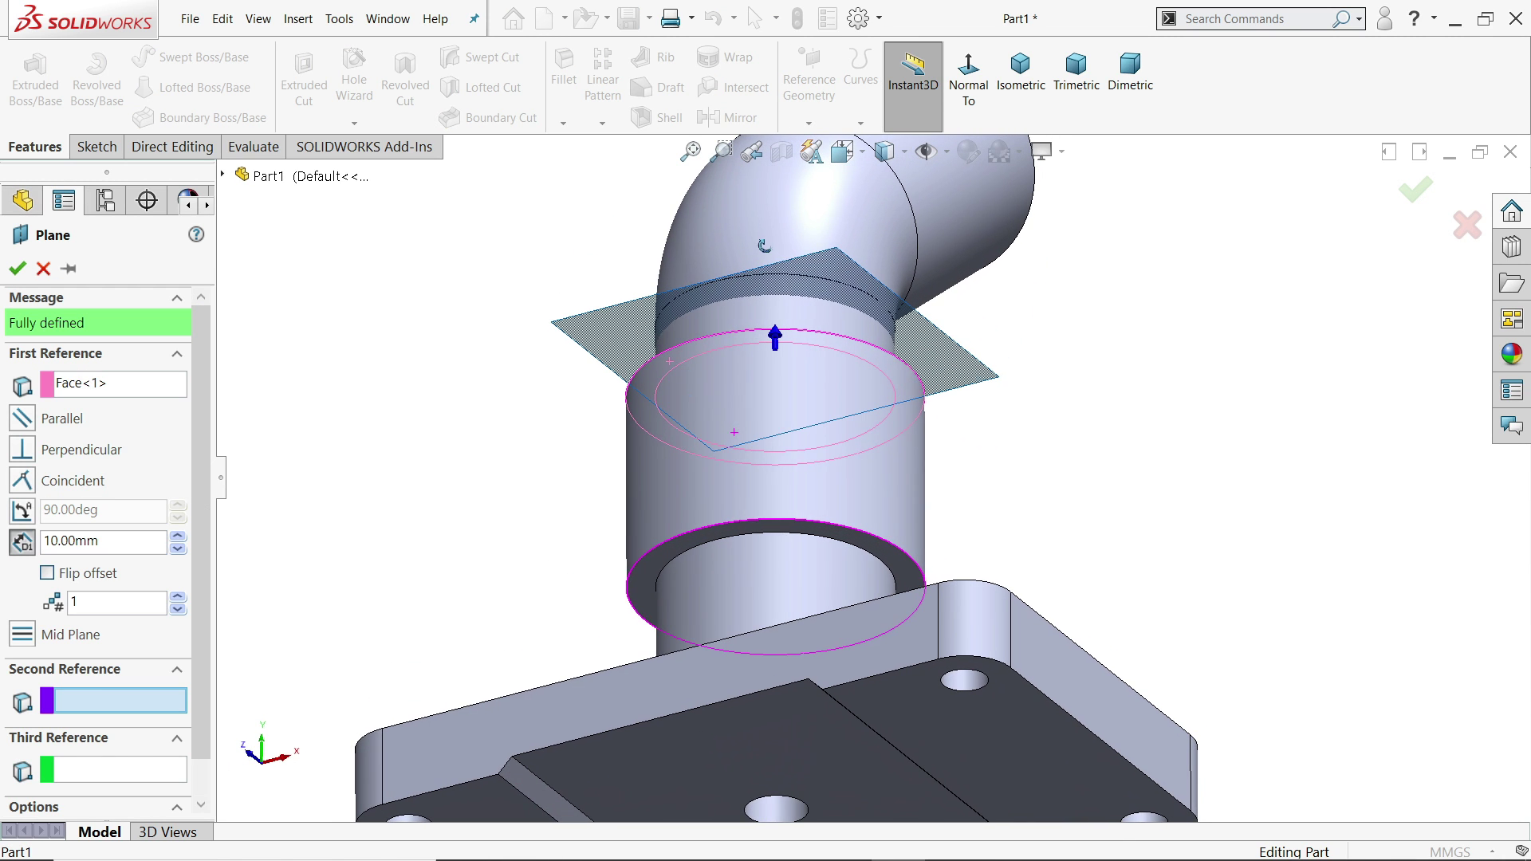
pyautogui.click(653, 594)
pyautogui.hotkey('ctrl', 'shift', 'z')
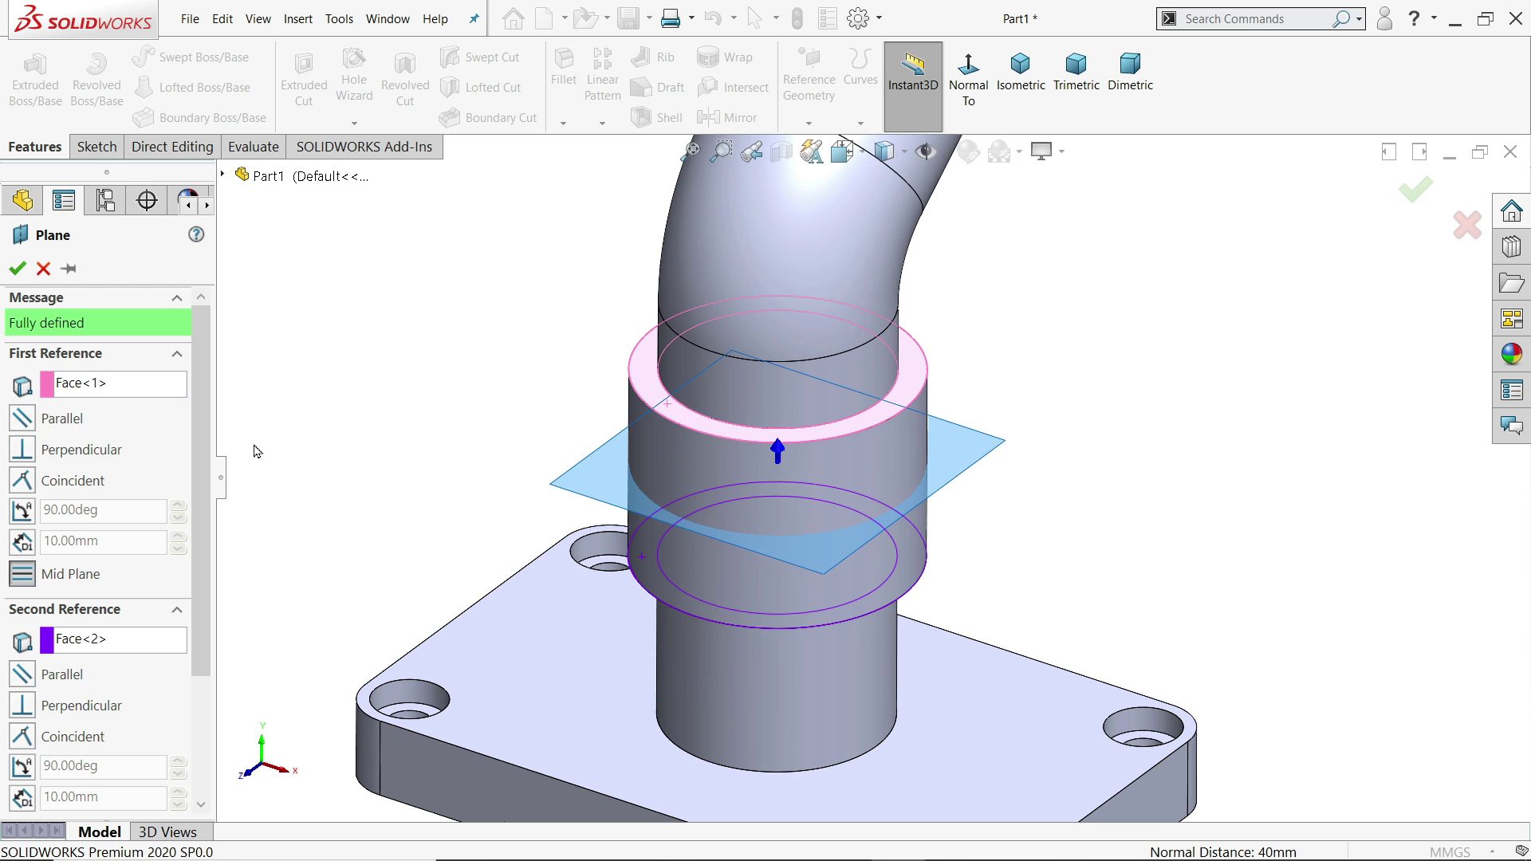
pyautogui.click(17, 269)
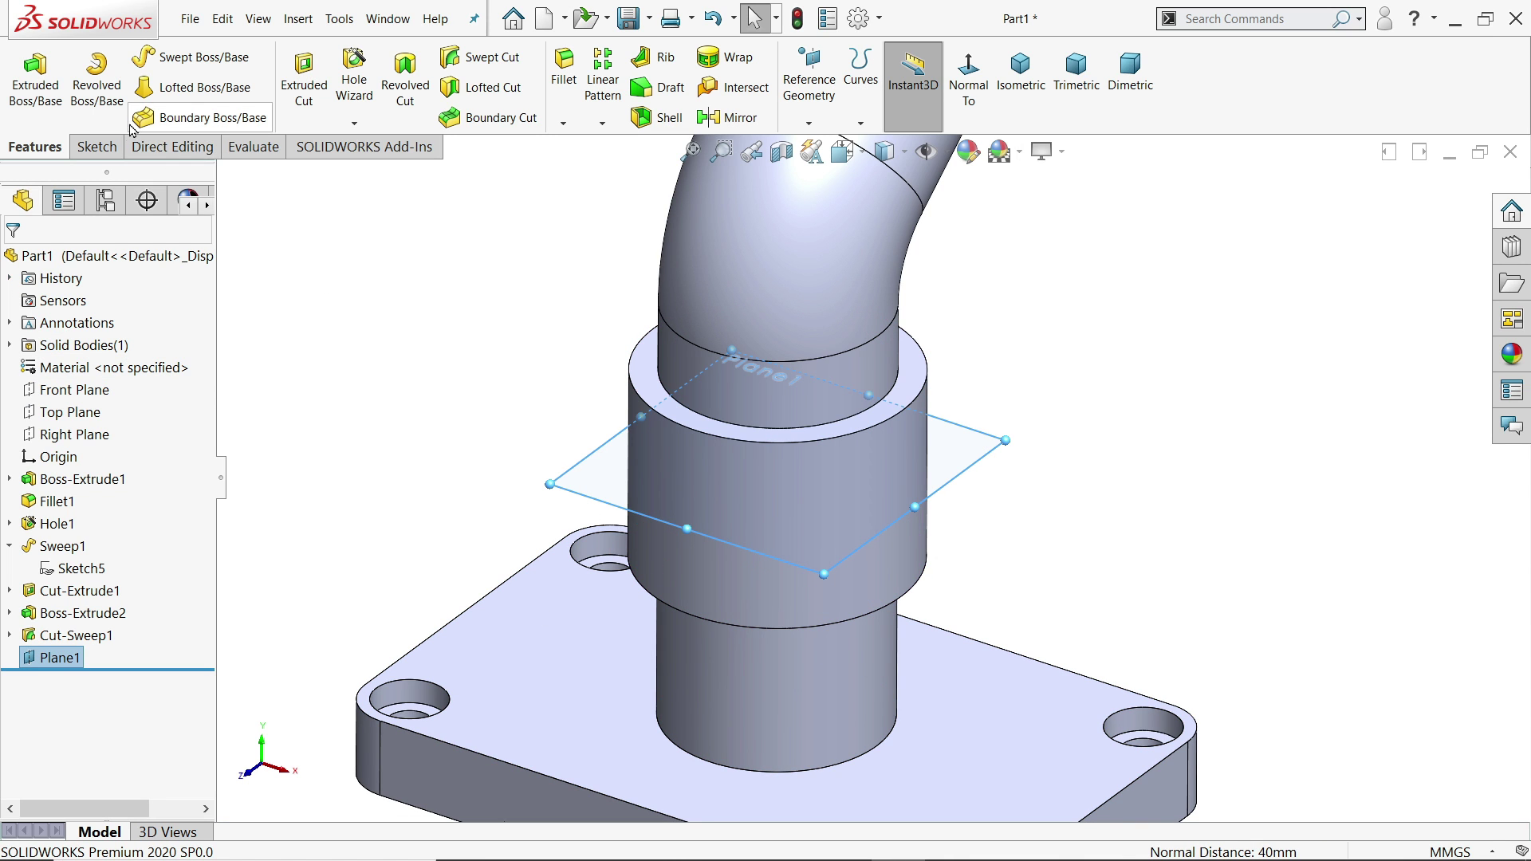
# - Open a new sketch, Sketch20, on Plane1 with the Circle tool ready
pyautogui.click(96, 147)
pyautogui.click(26, 70)
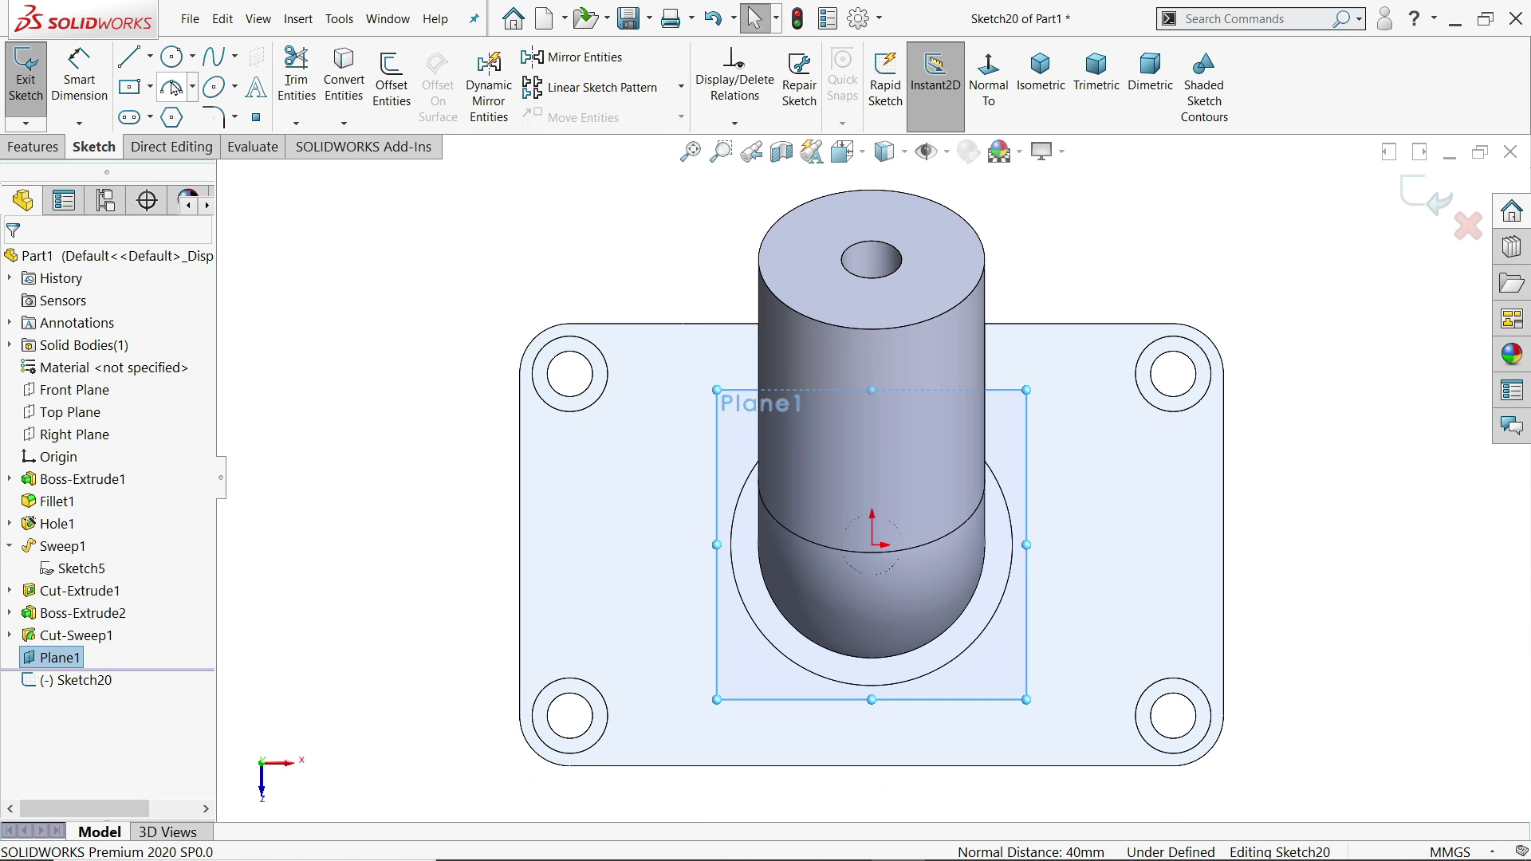
pyautogui.click(172, 58)
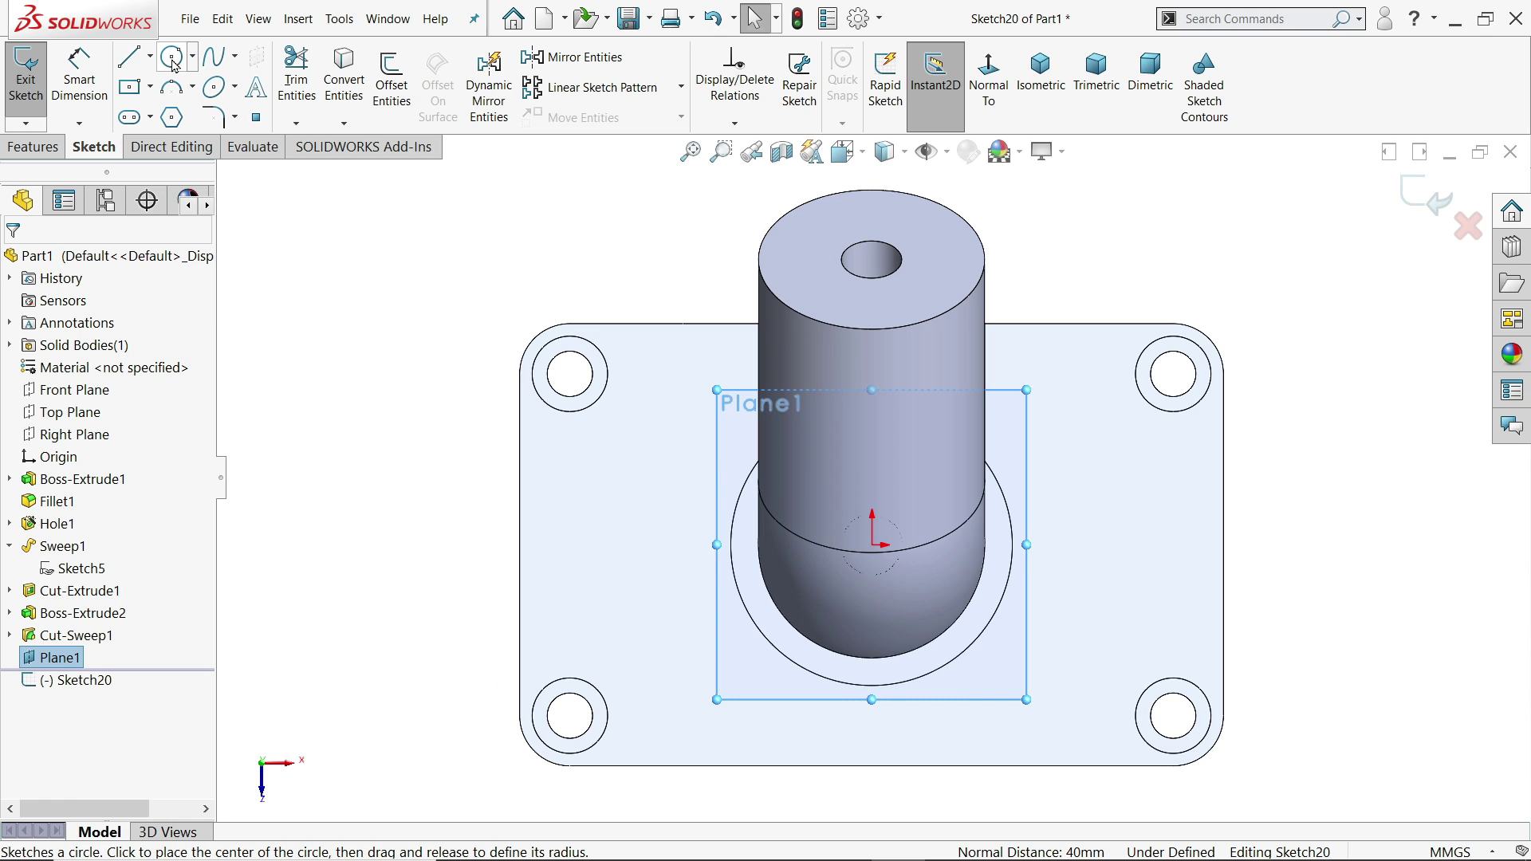